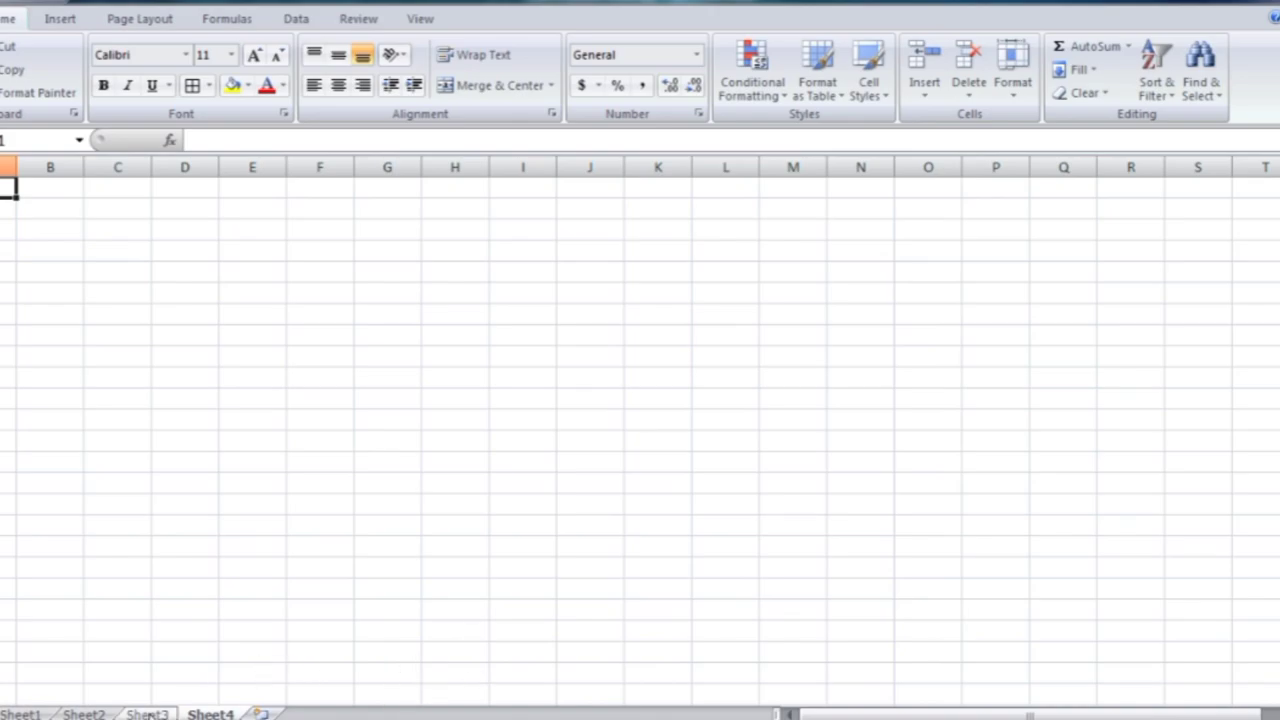
- Switch to Sheet3 to view the finished 'Attenance Sheet' of 10 employees with P/A marks
{"action": "left_click", "coordinate": [147, 714]}
{"action": "left_click", "coordinate": [1050, 410]}
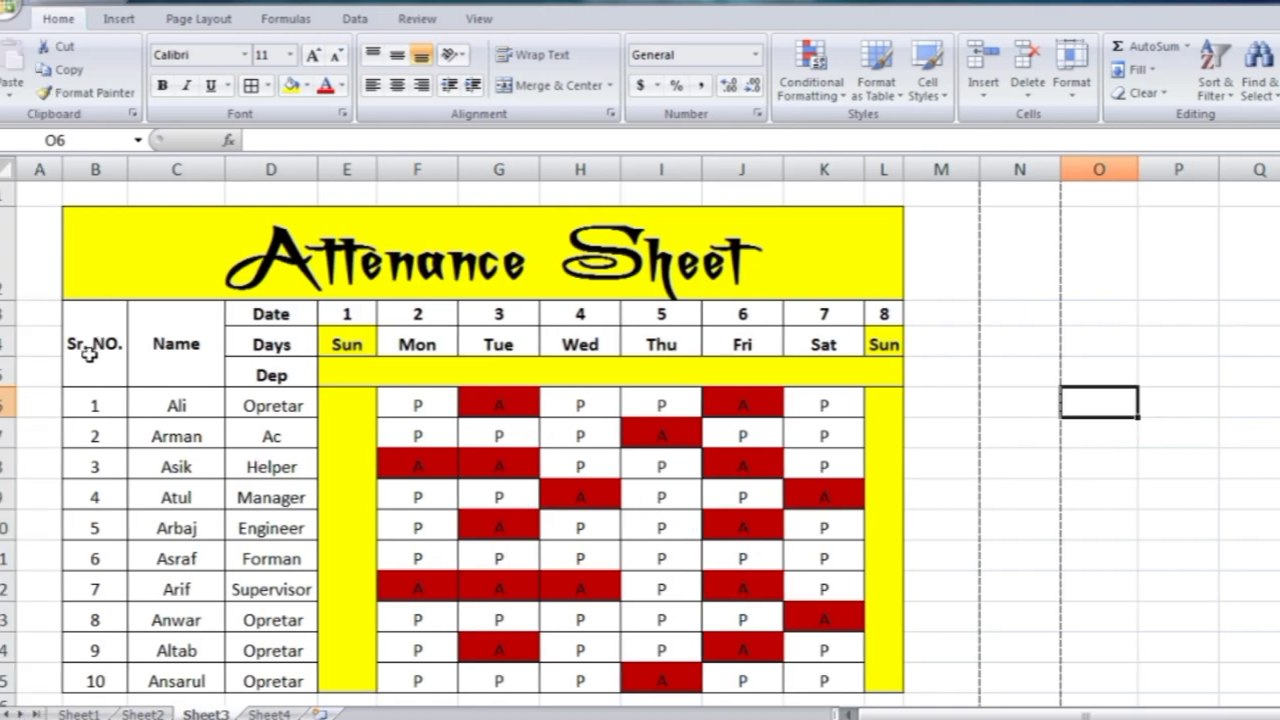
- Inspect Sheet3's Sr. NO., Name, Date, Days and Dep headers and the first department and mark
{"action": "left_click", "coordinate": [89, 352]}
{"action": "left_click", "coordinate": [183, 363]}
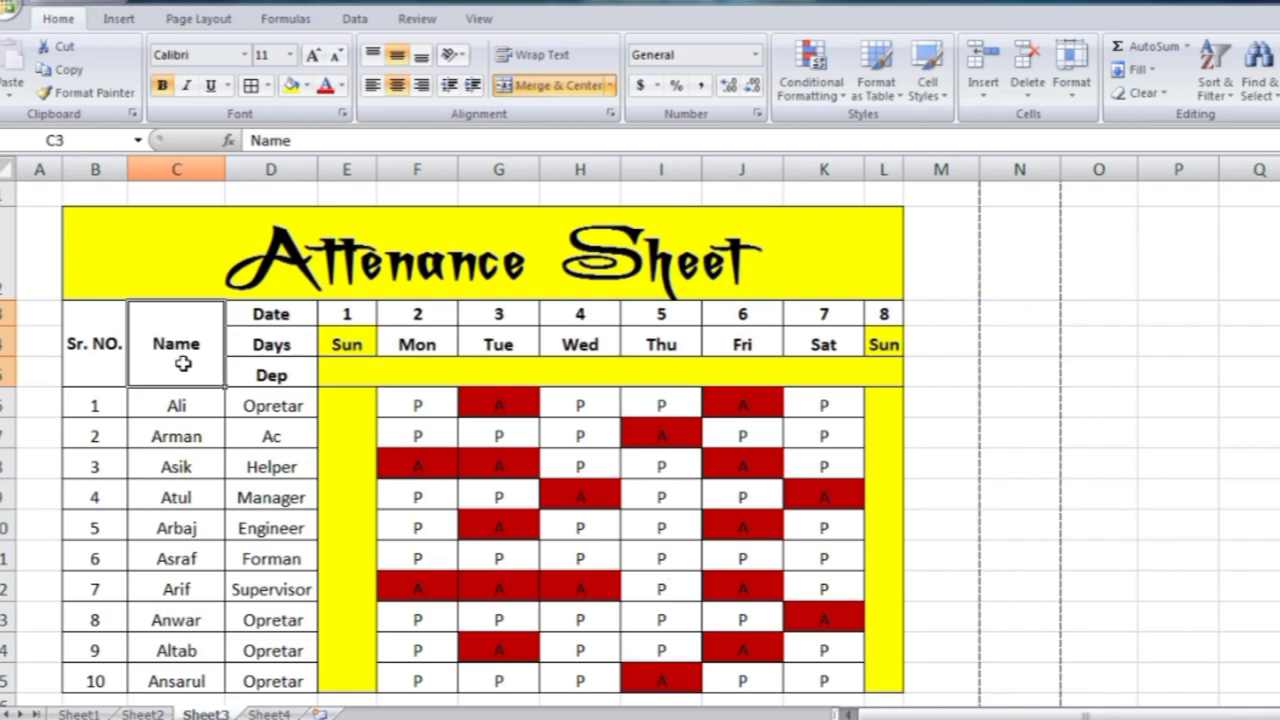
{"action": "left_click", "coordinate": [281, 317]}
{"action": "left_click", "coordinate": [277, 345]}
{"action": "left_click", "coordinate": [276, 375]}
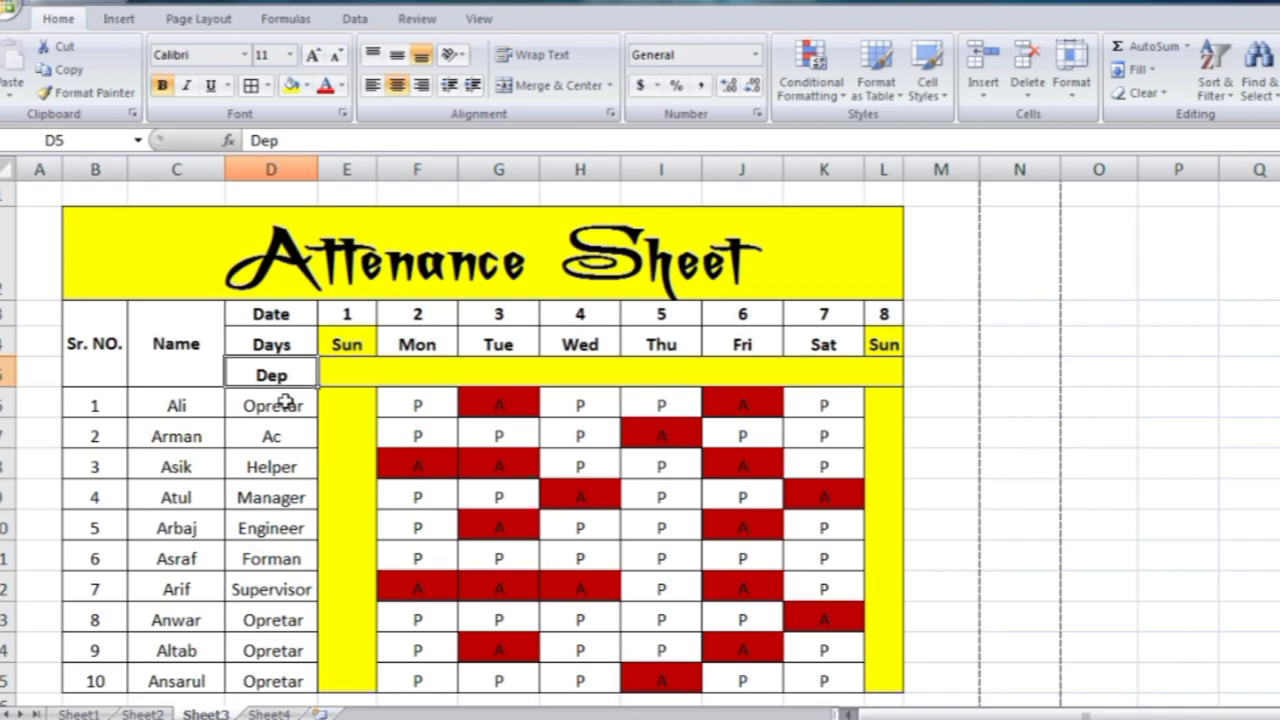
{"action": "left_click", "coordinate": [282, 405]}
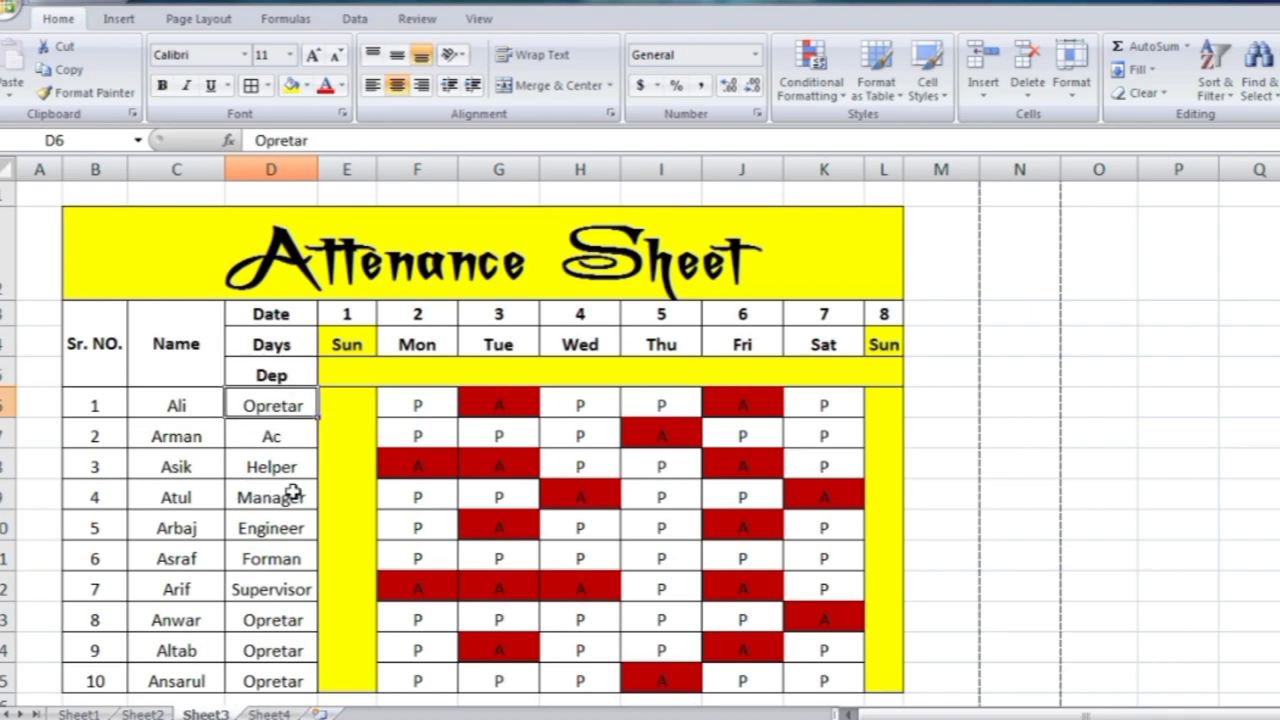
{"action": "left_click", "coordinate": [416, 404]}
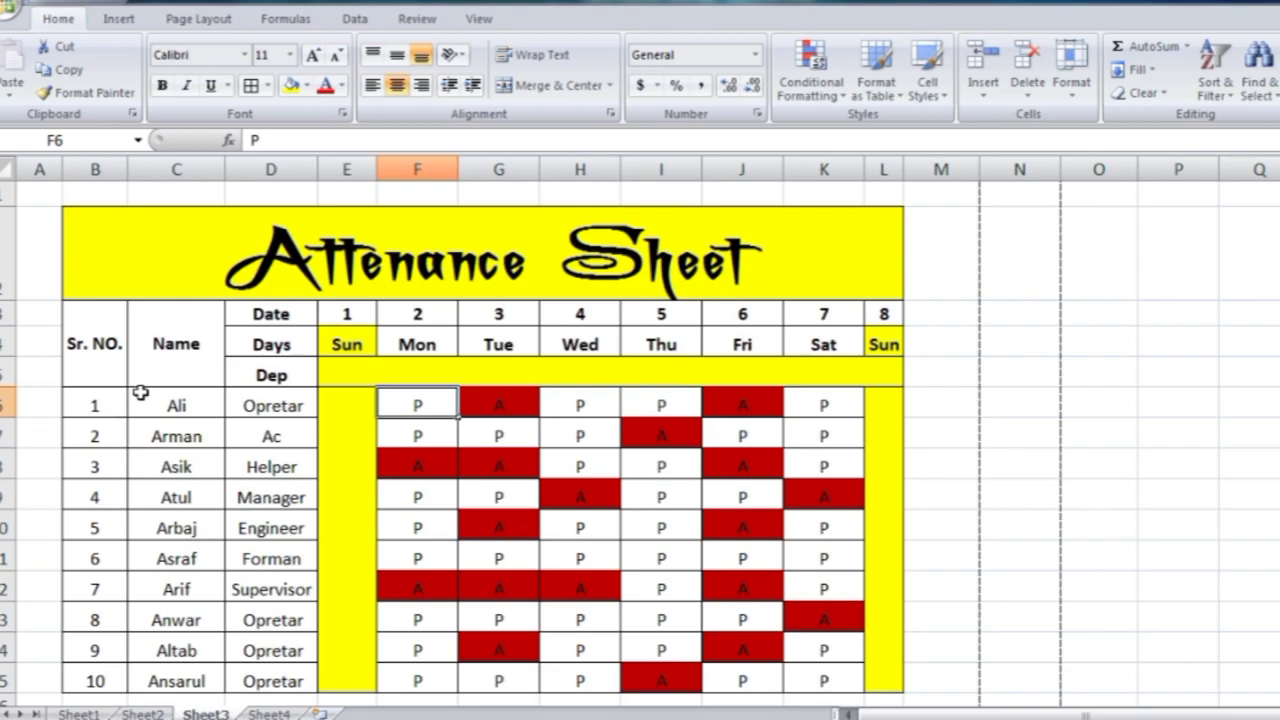
- Select the table range B3:J11, then move to blank Sheet4 at cell B2
{"action": "left_click_drag", "start_coordinate": [102, 347], "coordinate": [845, 665]}
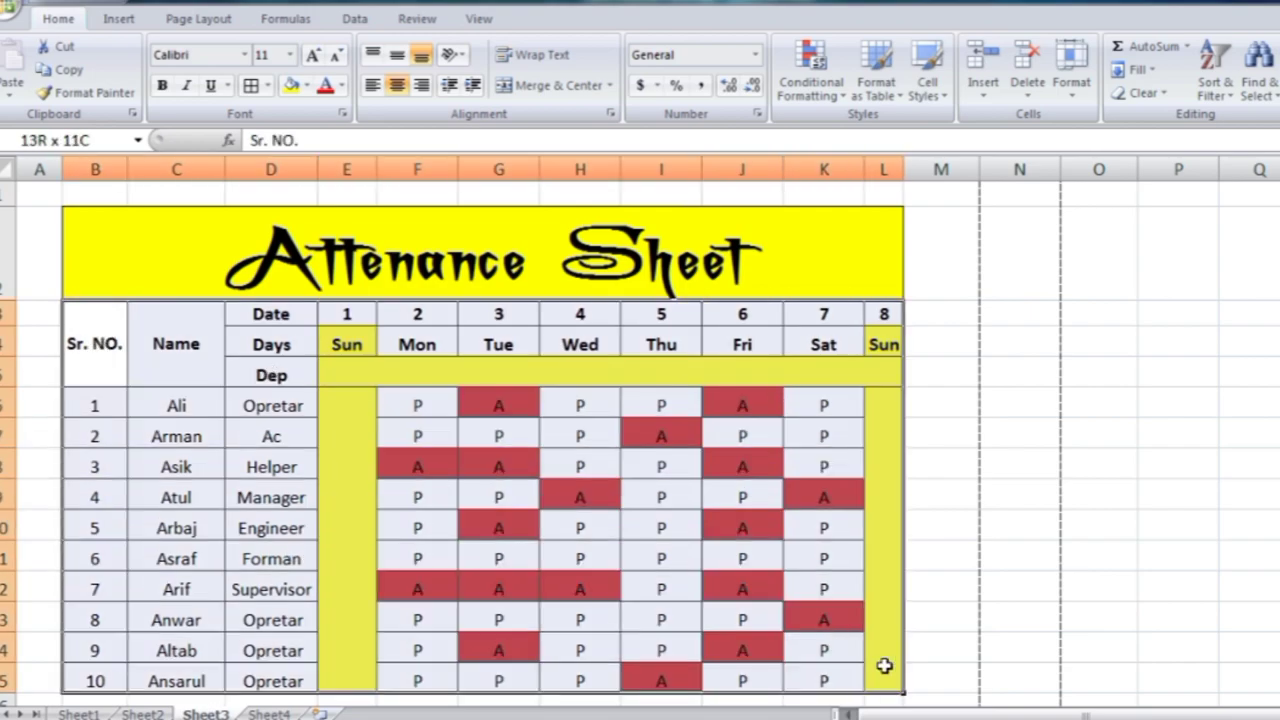
{"action": "left_click_drag", "start_coordinate": [845, 665], "coordinate": [742, 558]}
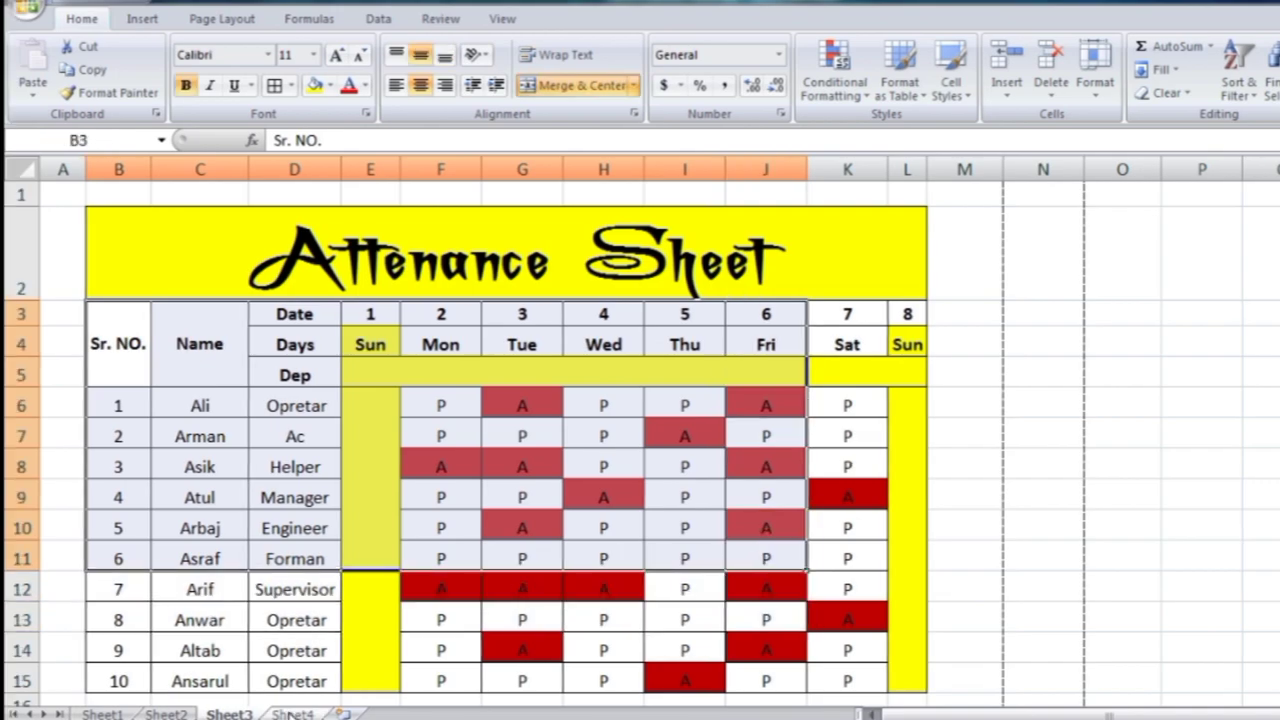
{"action": "left_click", "coordinate": [291, 714]}
{"action": "left_click", "coordinate": [129, 210]}
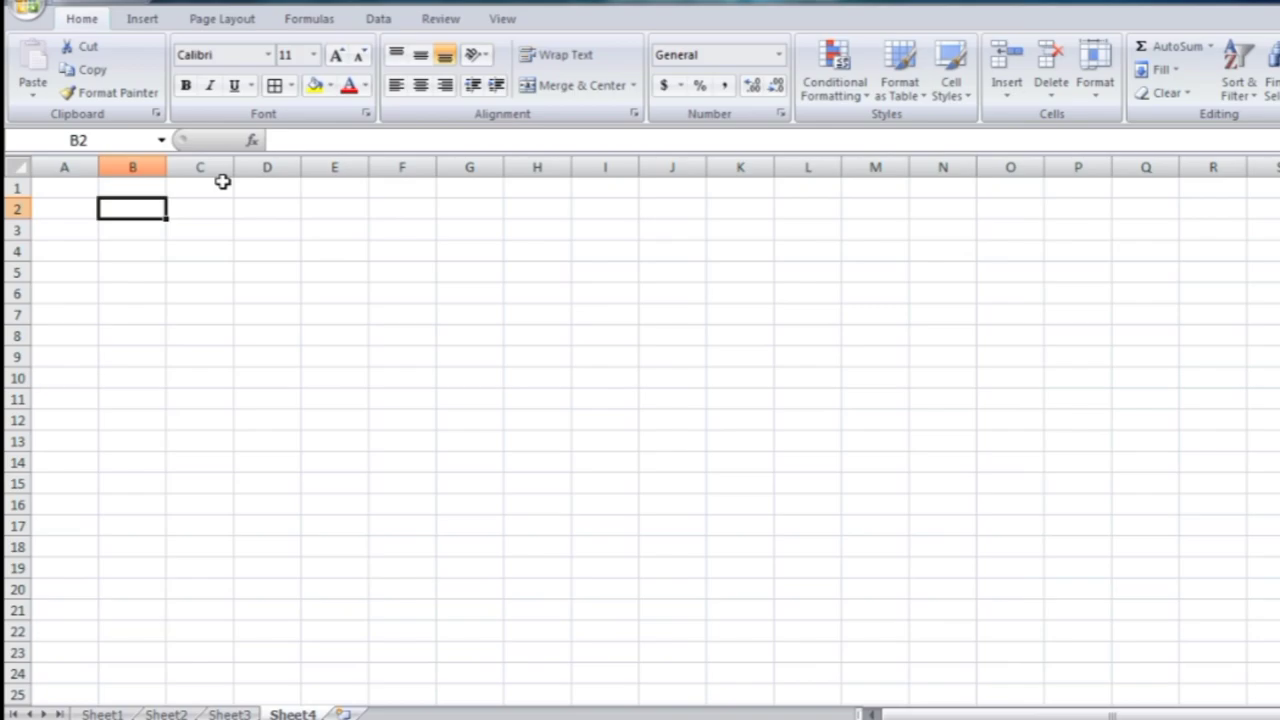
- Enter the 'Sr. No' header in B2 with serial numbers 1 and 2, extending the series
{"action": "type", "text": "Sr. No"}
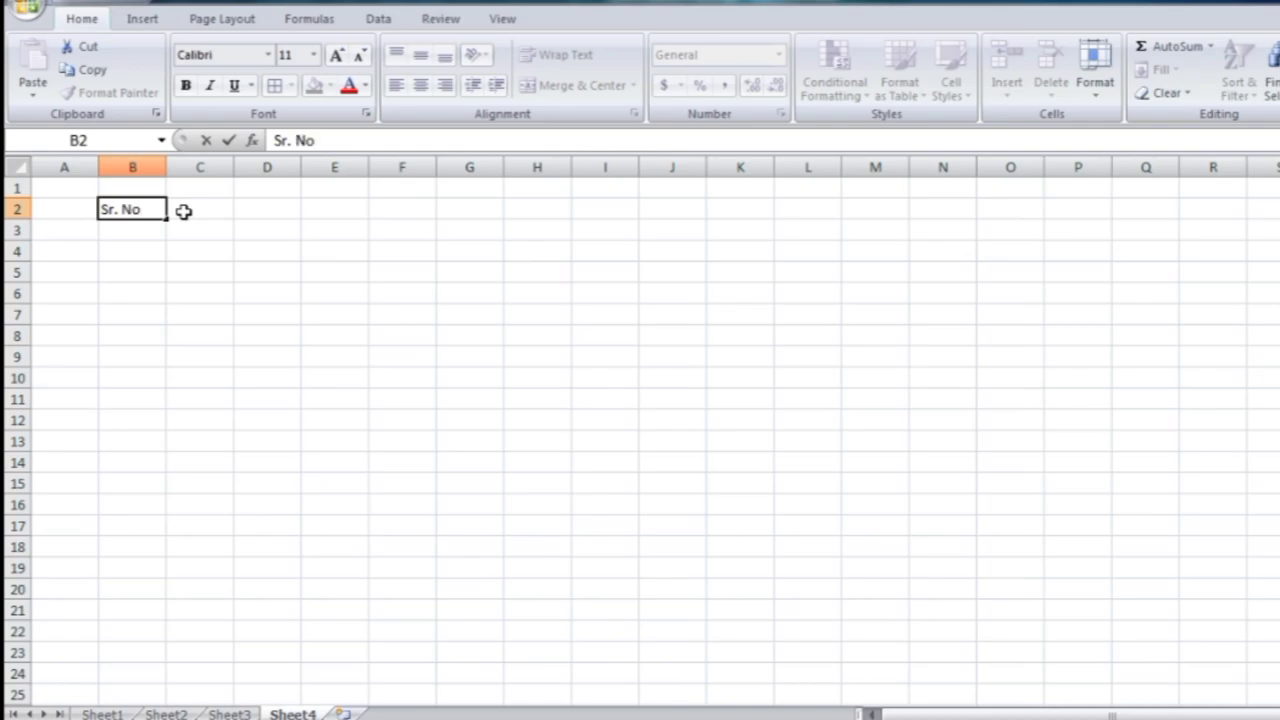
{"action": "key", "text": "Return"}
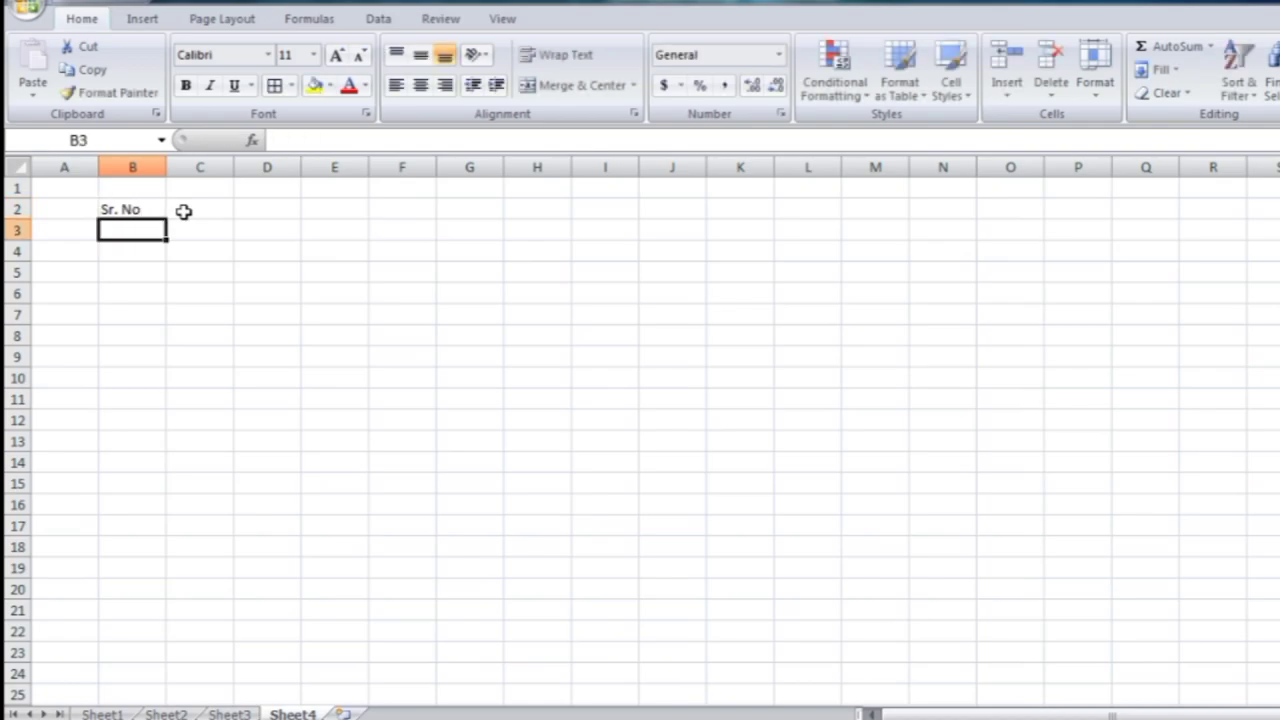
{"action": "type", "text": "1"}
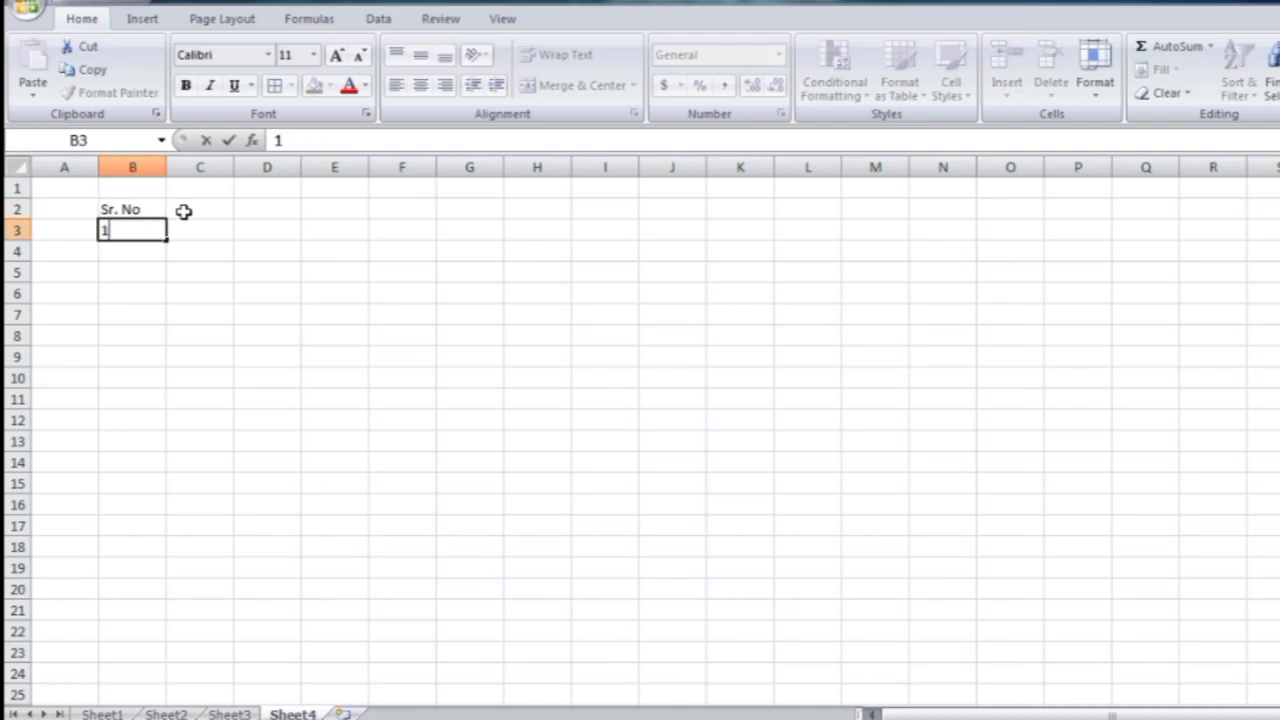
{"action": "key", "text": "Return"}
{"action": "type", "text": "2"}
{"action": "key", "text": "Return"}
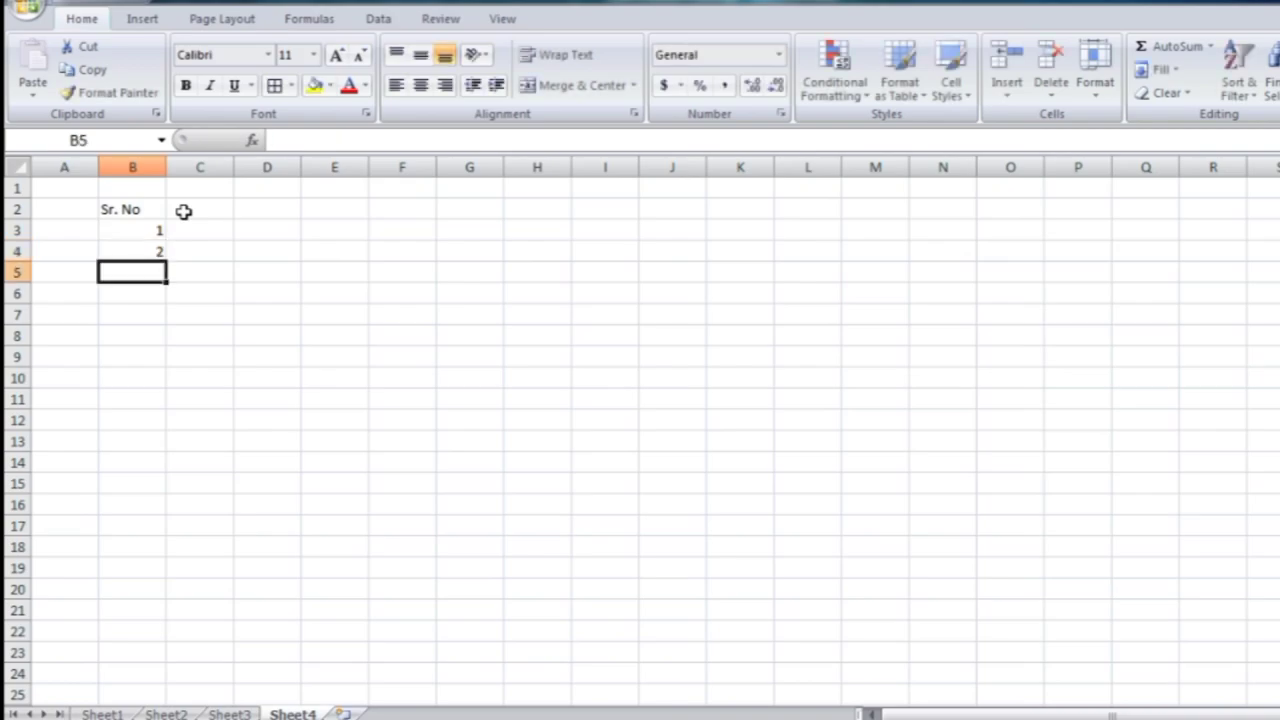
{"action": "mouse_move", "coordinate": [155, 228]}
{"action": "left_mouse_down"}
{"action": "mouse_move", "coordinate": [173, 447]}
{"action": "mouse_move", "coordinate": [177, 423]}
{"action": "left_mouse_up"}
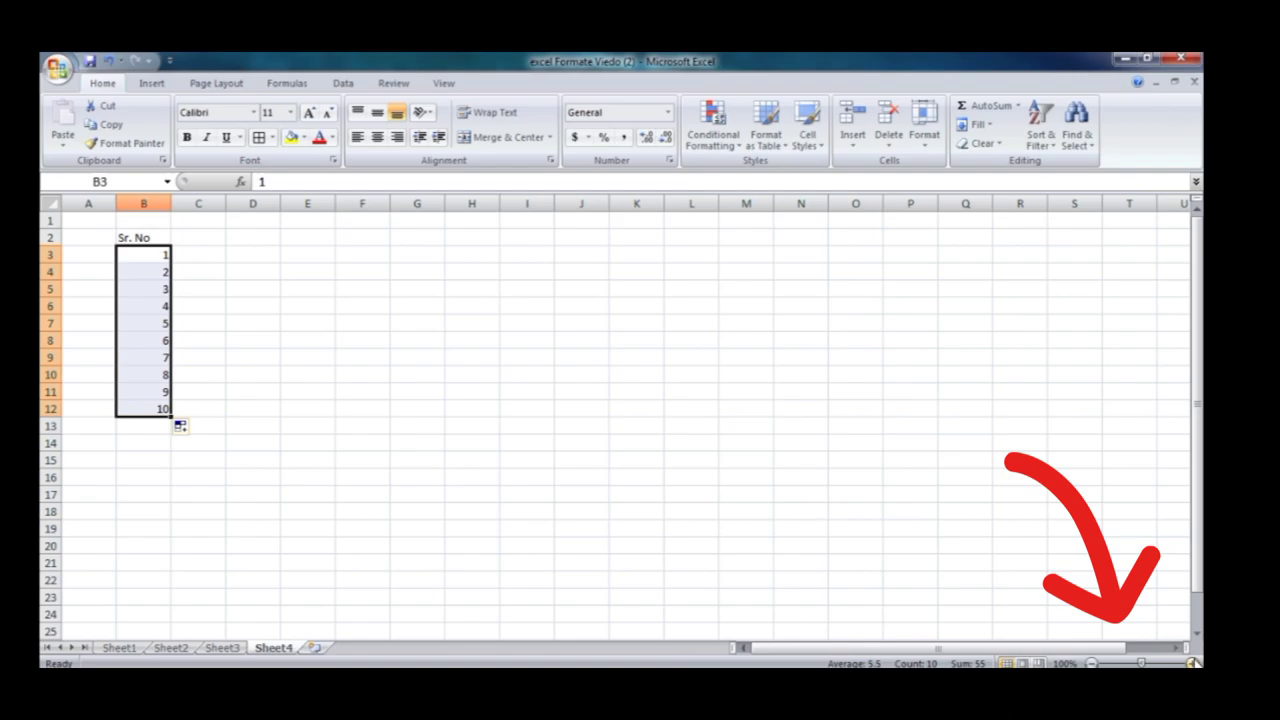
- Zoom in, centre-align every cell on Sheet4, and view Sheet1's quotation template
{"action": "left_click", "coordinate": [1192, 663]}
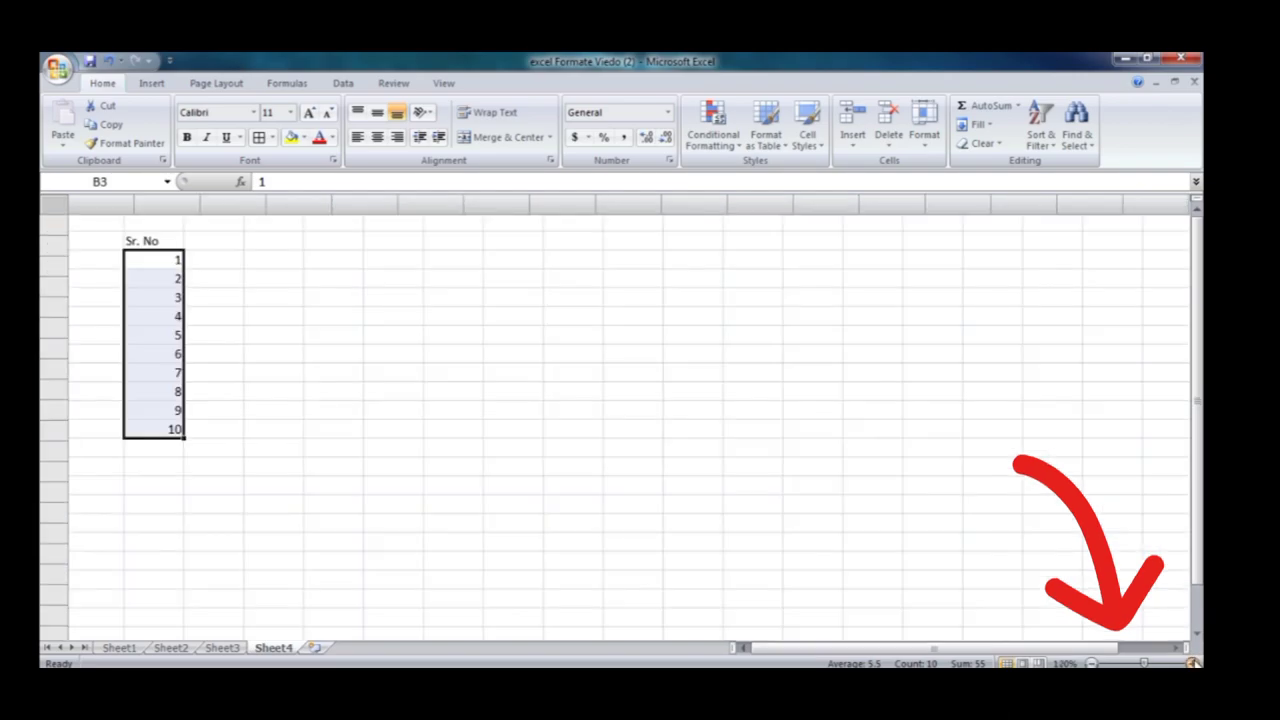
{"action": "left_click", "coordinate": [1192, 663]}
{"action": "left_click", "coordinate": [1192, 663]}
{"action": "left_click", "coordinate": [690, 427]}
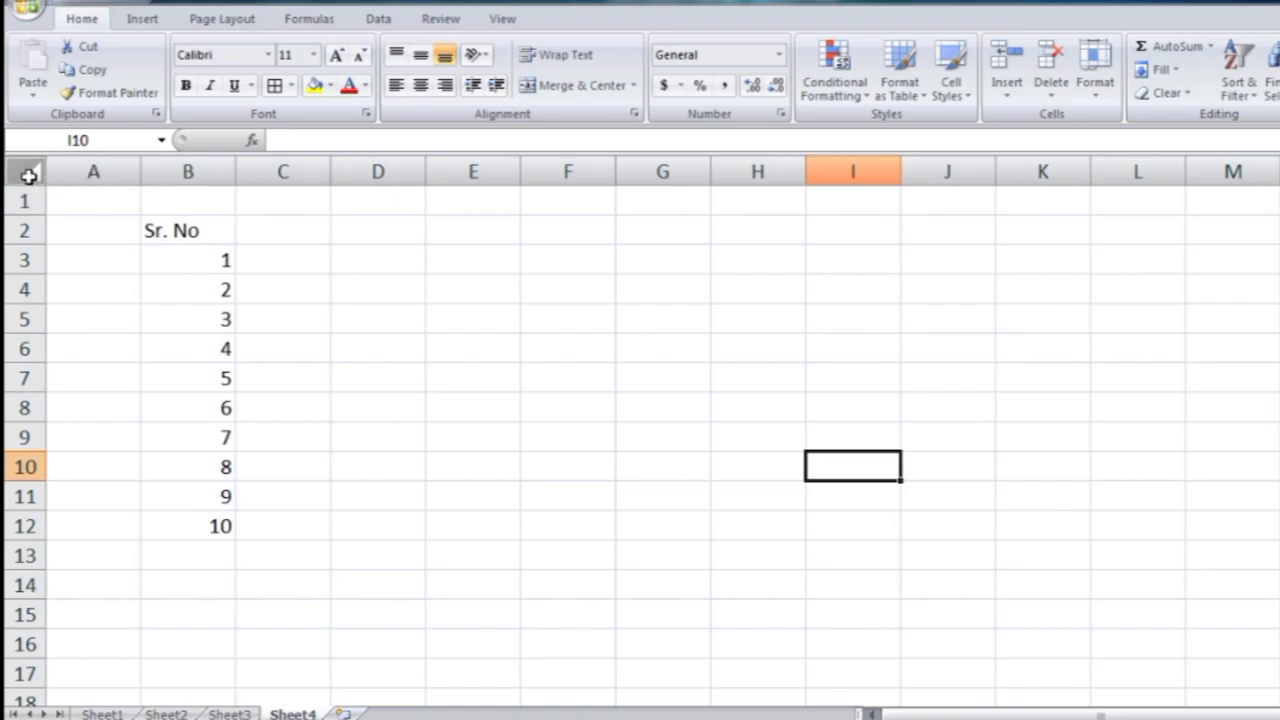
{"action": "left_click", "coordinate": [30, 172]}
{"action": "left_click", "coordinate": [425, 90]}
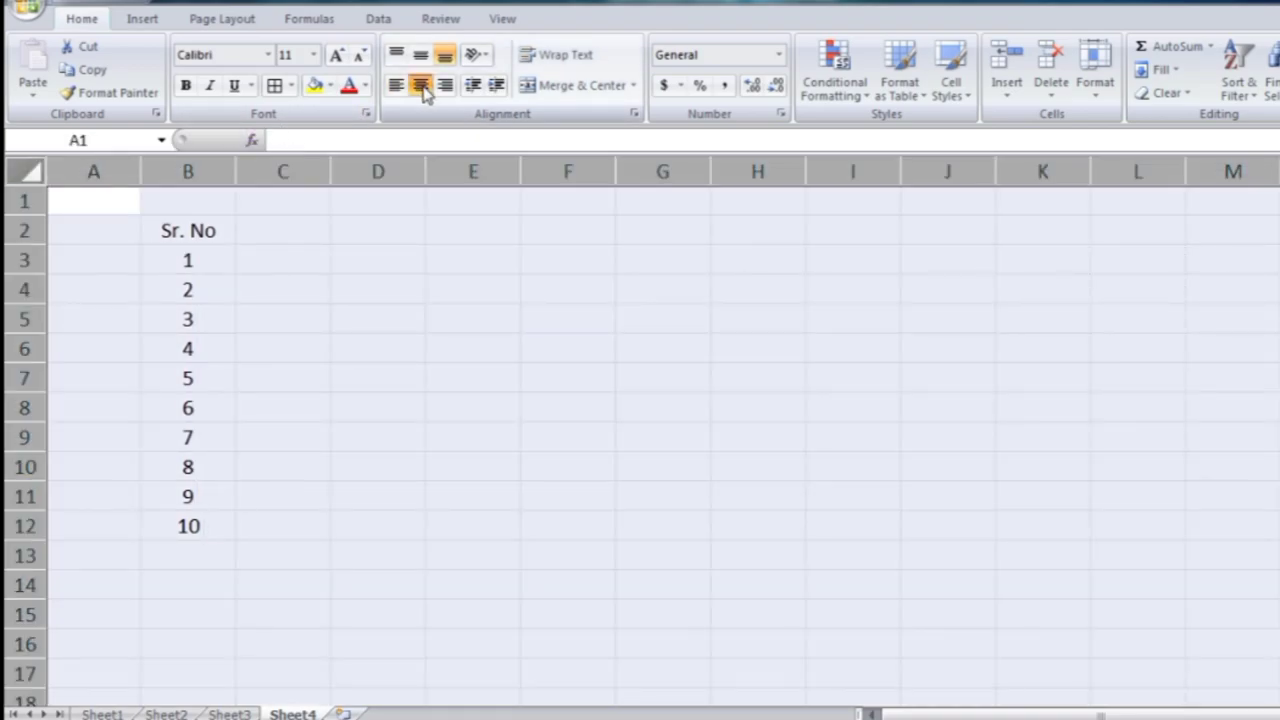
{"action": "left_click", "coordinate": [334, 309]}
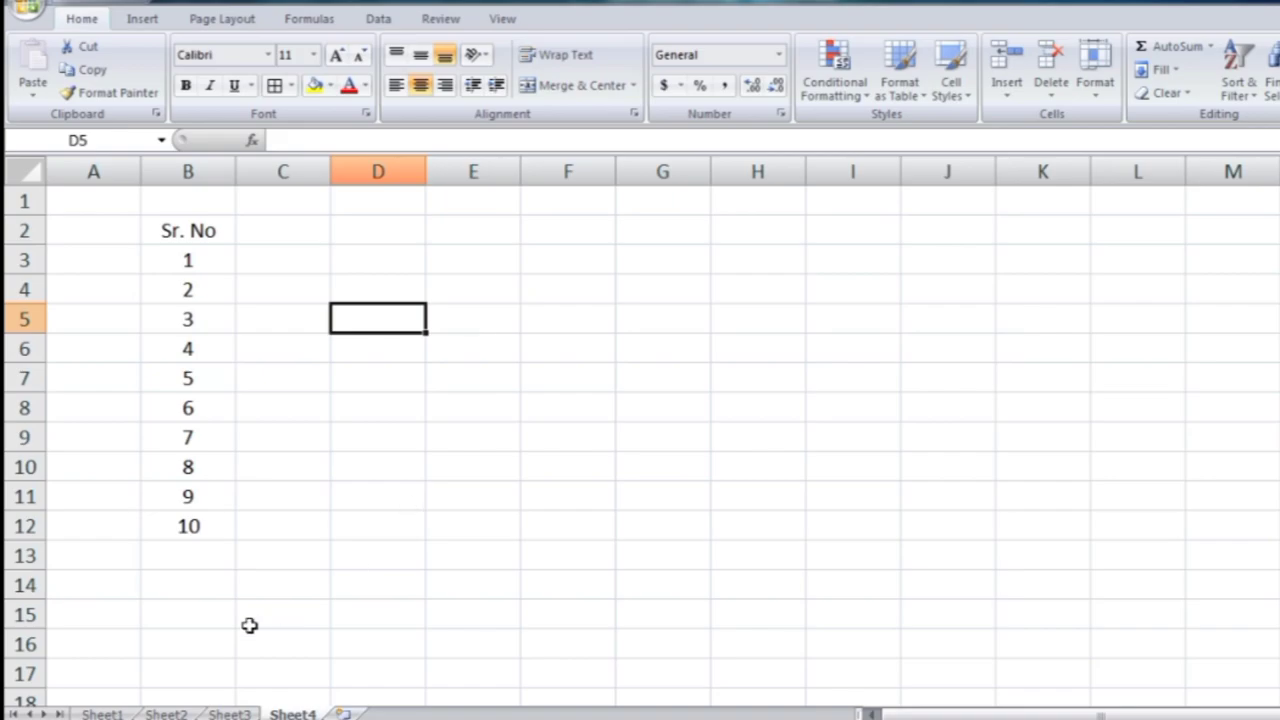
{"action": "left_click", "coordinate": [106, 712]}
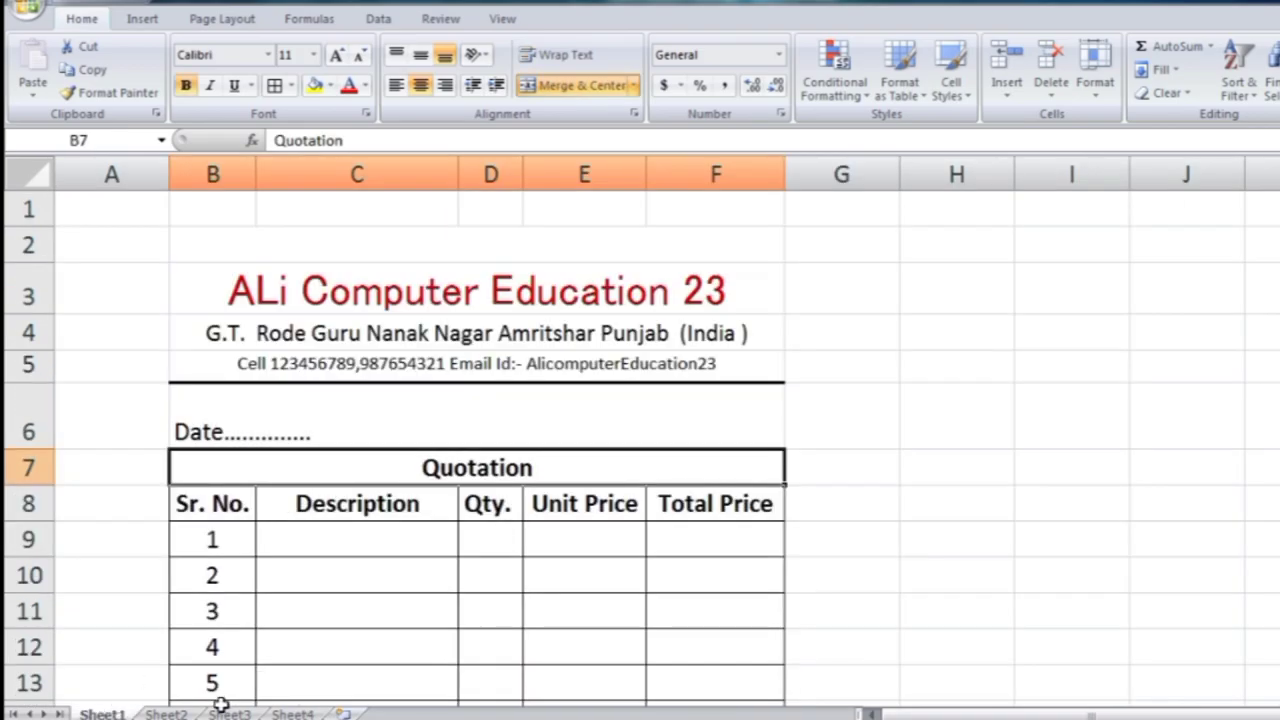
- Compare the attendance tables on Sheet2 and Sheet3, then return to Sheet4
{"action": "left_click", "coordinate": [166, 713]}
{"action": "left_click", "coordinate": [502, 450]}
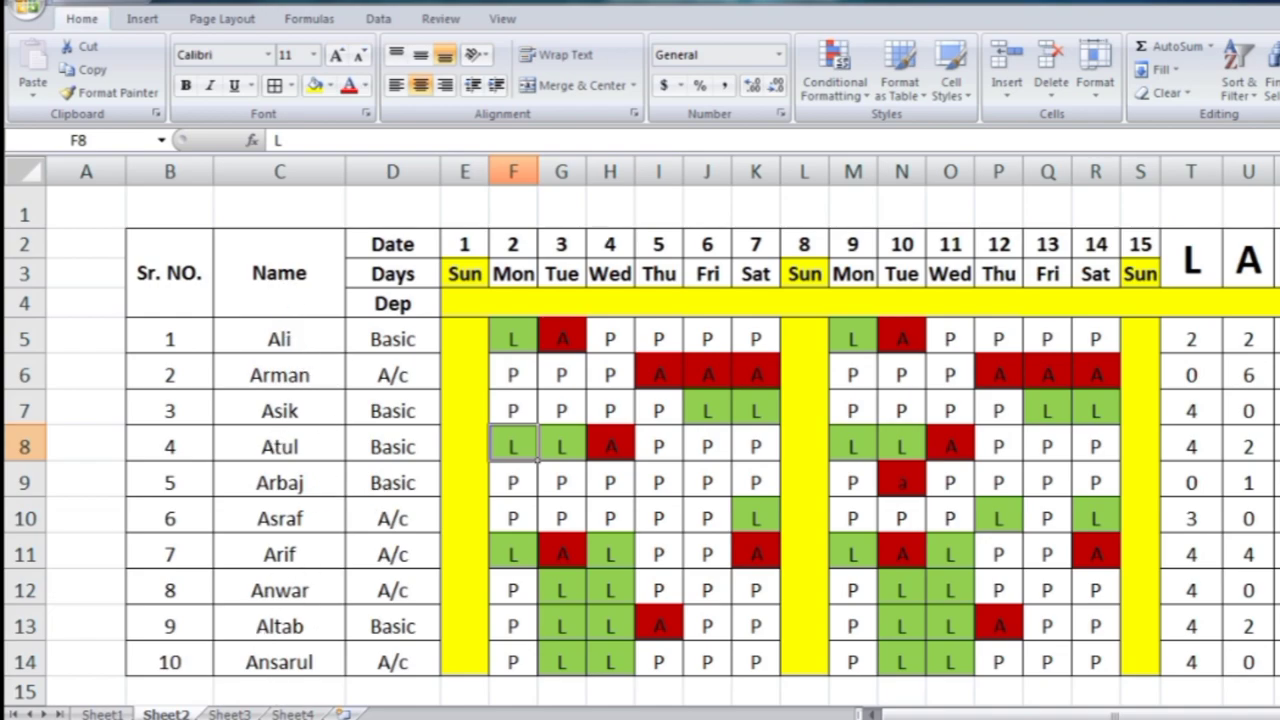
{"action": "left_click", "coordinate": [230, 714]}
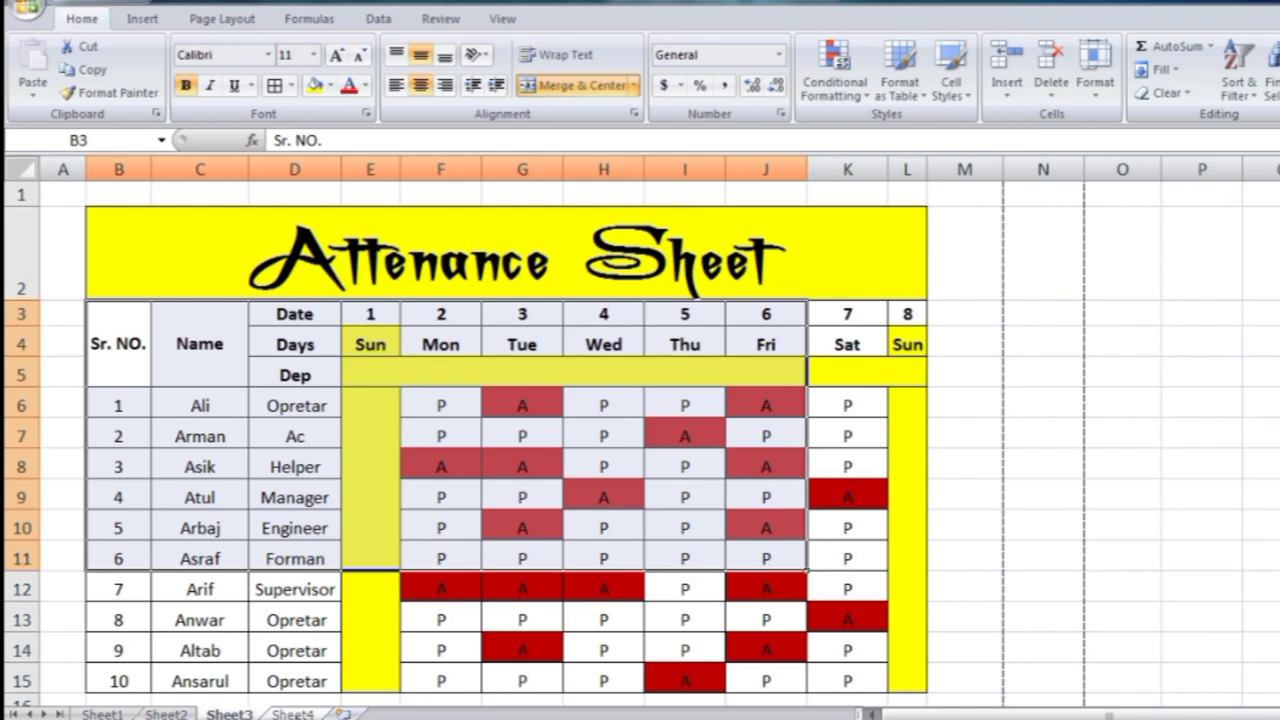
{"action": "left_click", "coordinate": [292, 714]}
- Type the 'Name' header in C2 of Sheet4, fixing a typo, and switch to Sheet2
{"action": "left_click", "coordinate": [272, 234]}
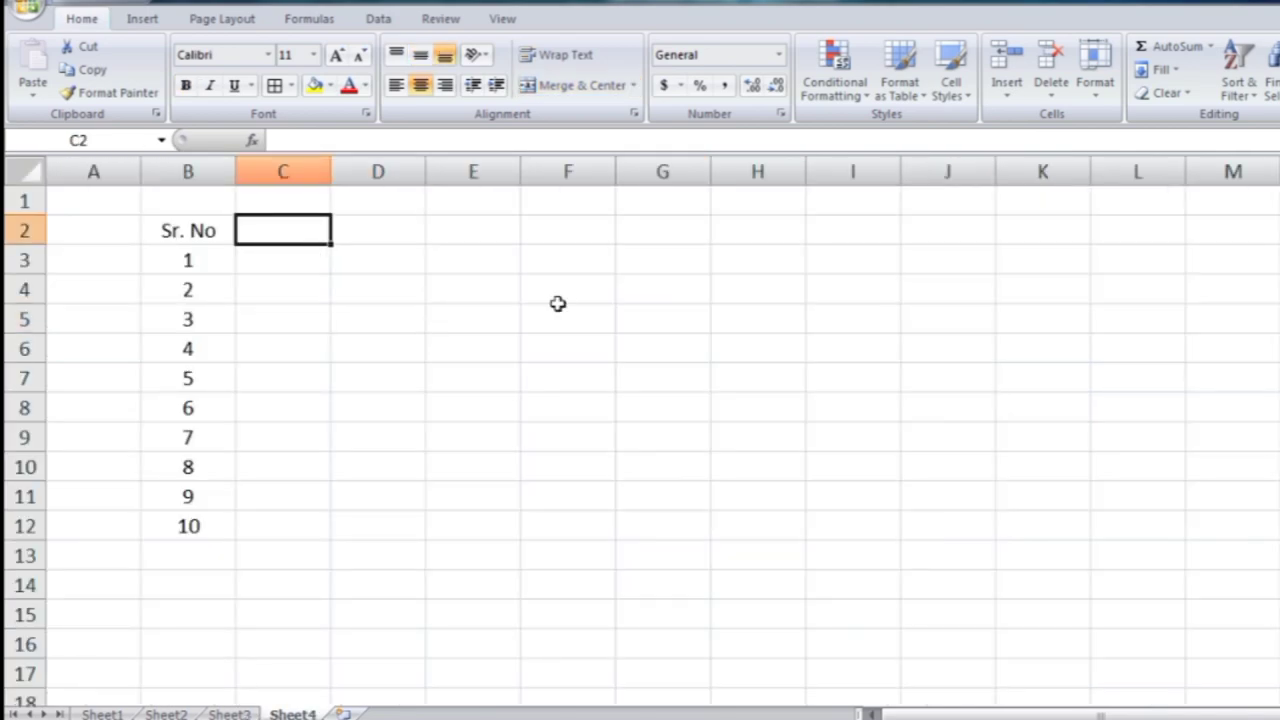
{"action": "type", "text": "nam,e"}
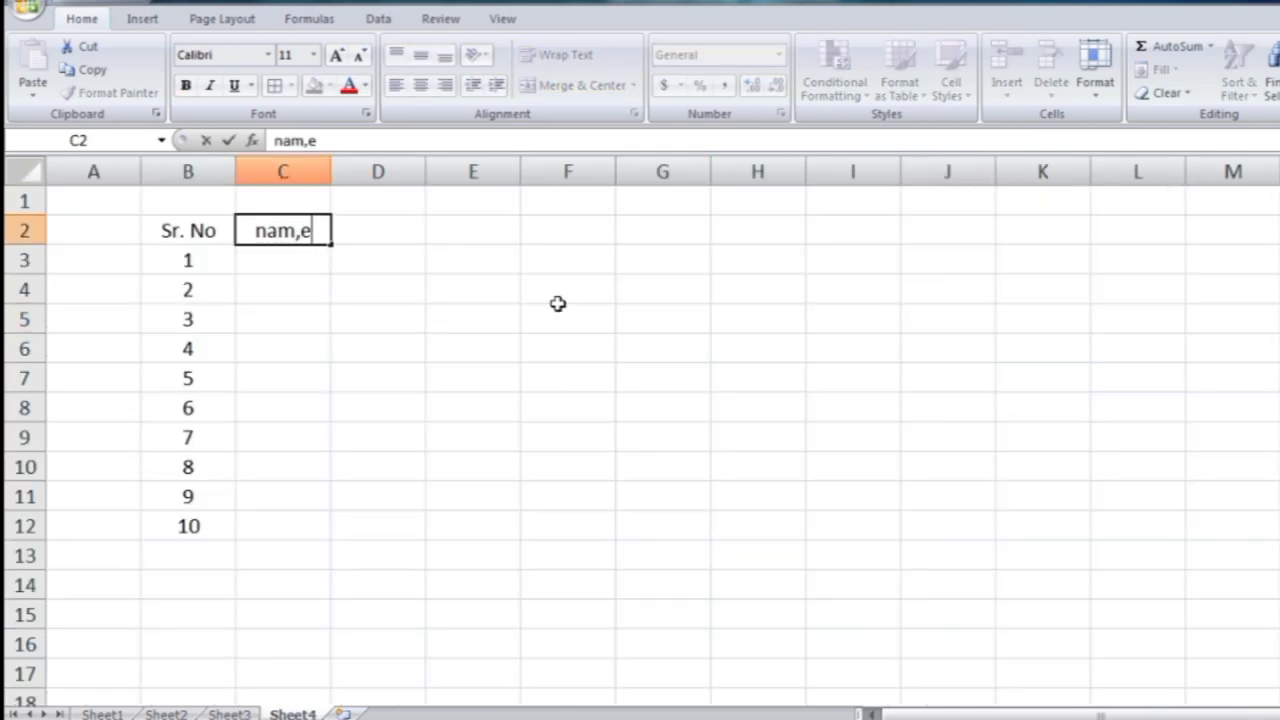
{"action": "key", "text": "BackSpace"}
{"action": "key", "text": "BackSpace"}
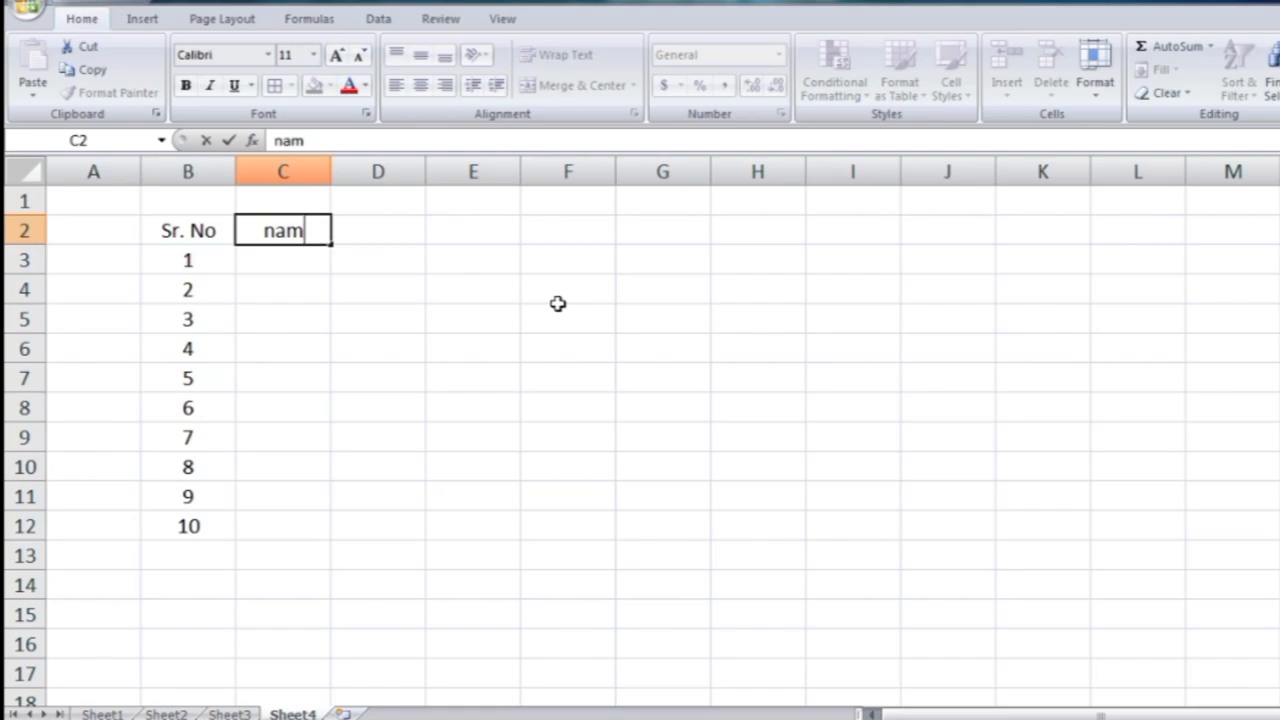
{"action": "type", "text": "e"}
{"action": "key", "text": "Return"}
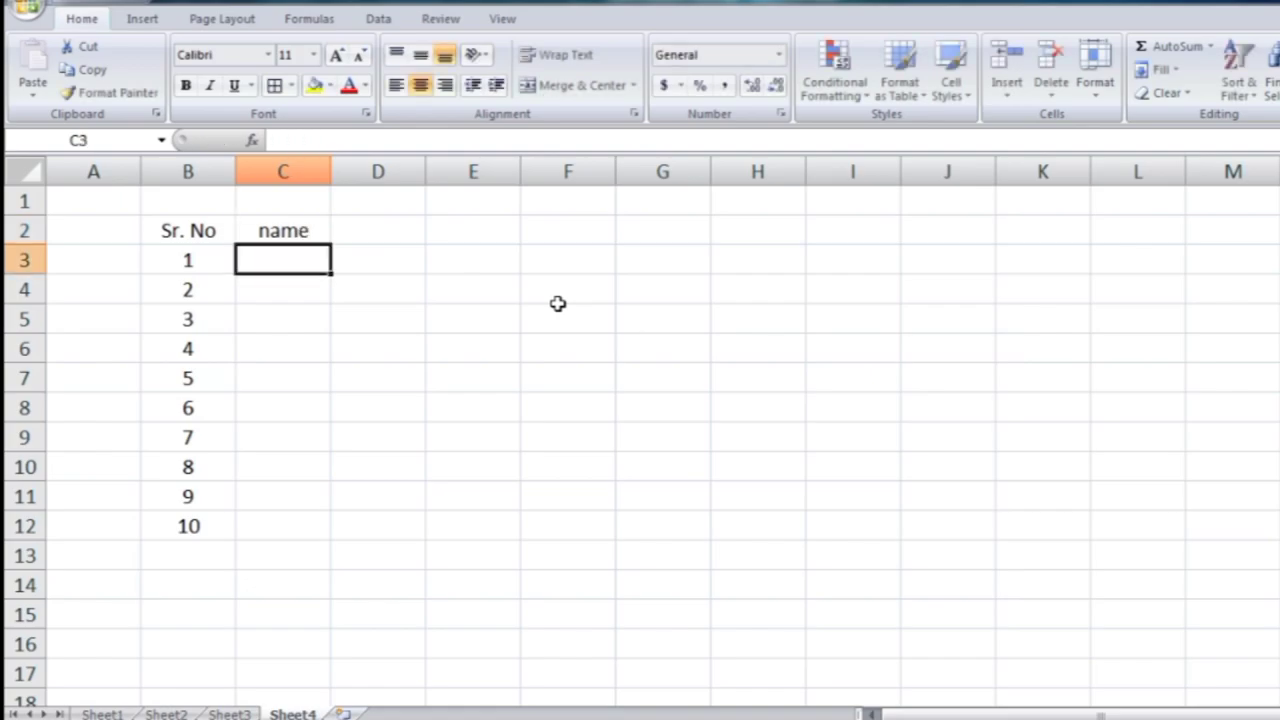
{"action": "left_click", "coordinate": [285, 232]}
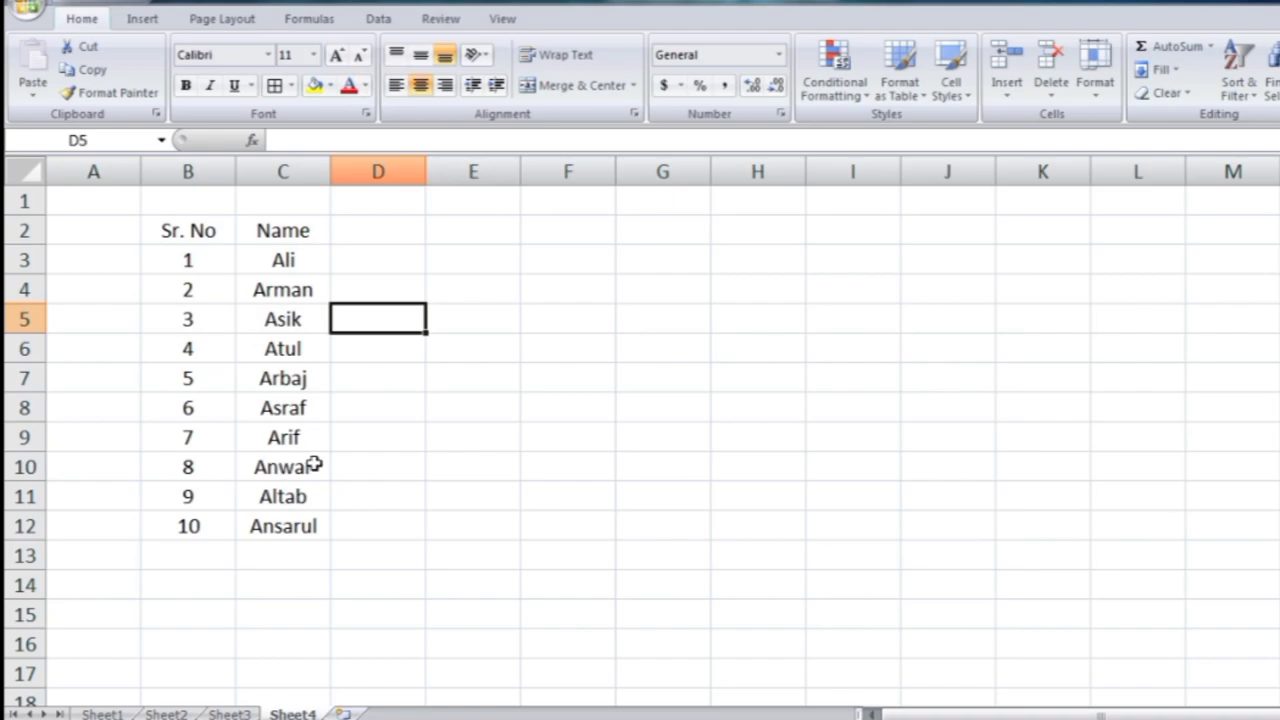
{"action": "left_click", "coordinate": [166, 714]}
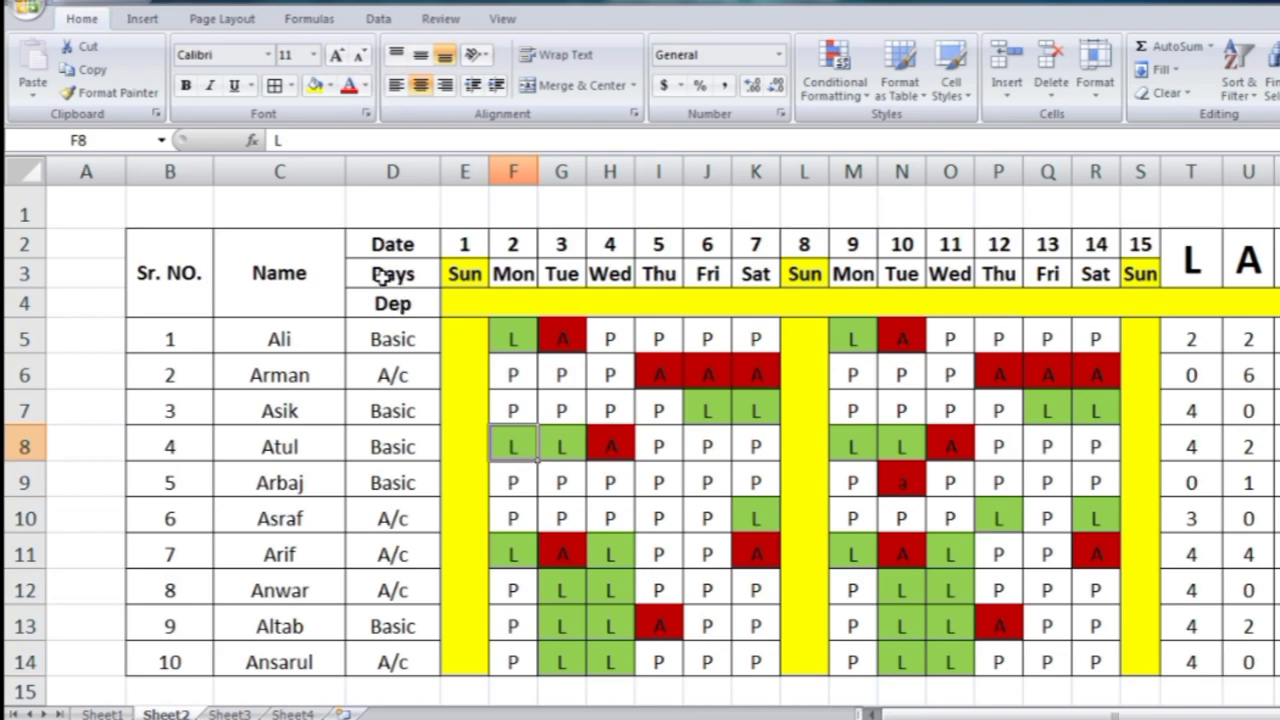
- Check the headers on Sheet2 and Sheet3, then return to Sheet4
{"action": "left_click", "coordinate": [180, 255]}
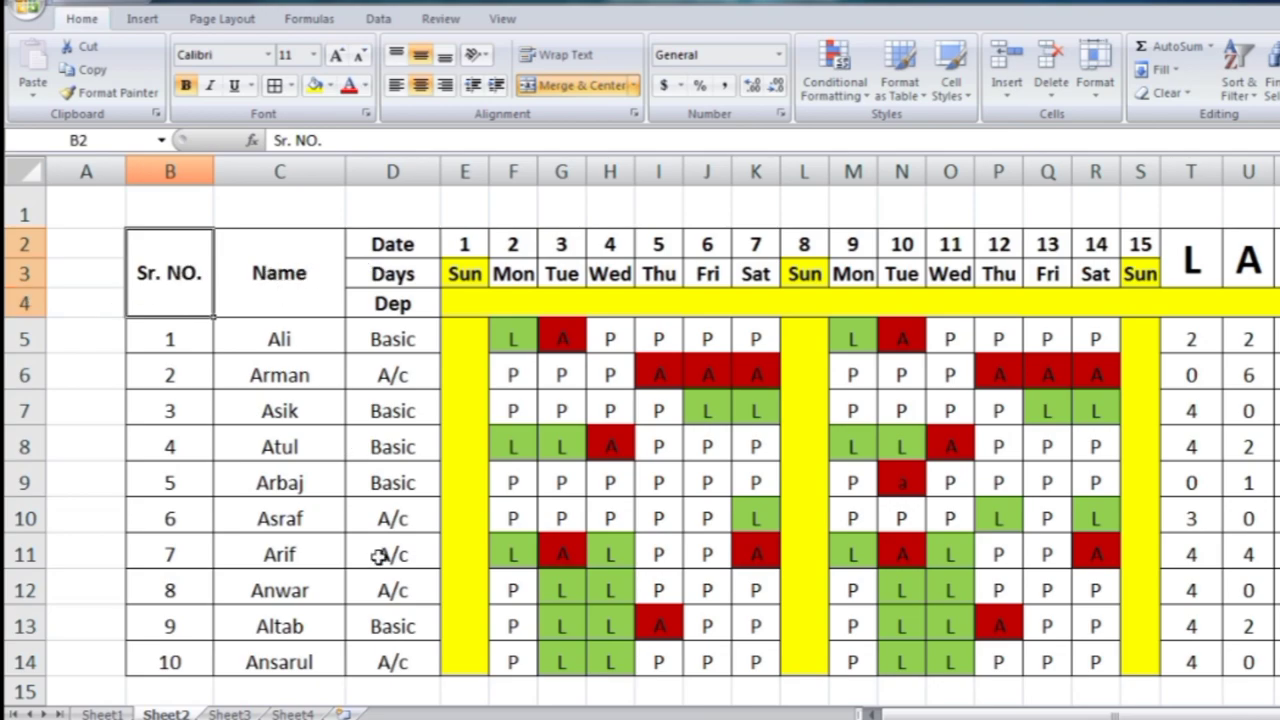
{"action": "left_click", "coordinate": [230, 713]}
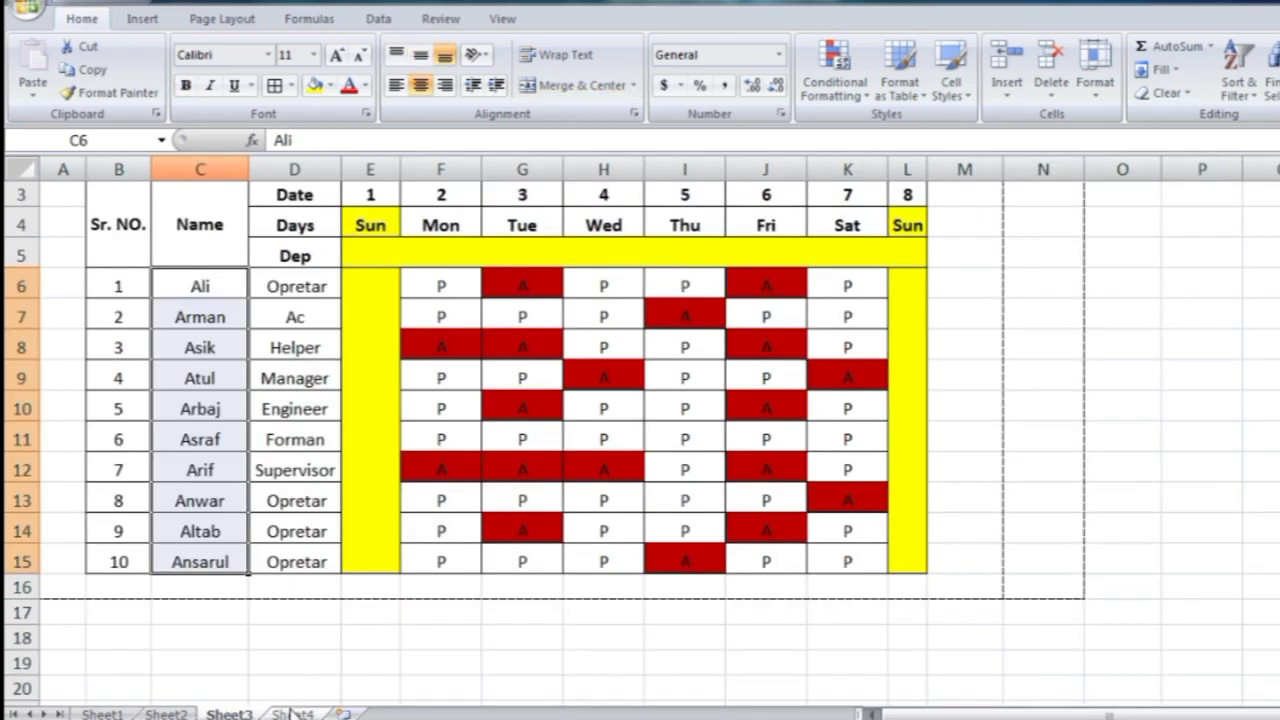
{"action": "left_click", "coordinate": [292, 713]}
{"action": "left_click", "coordinate": [433, 390]}
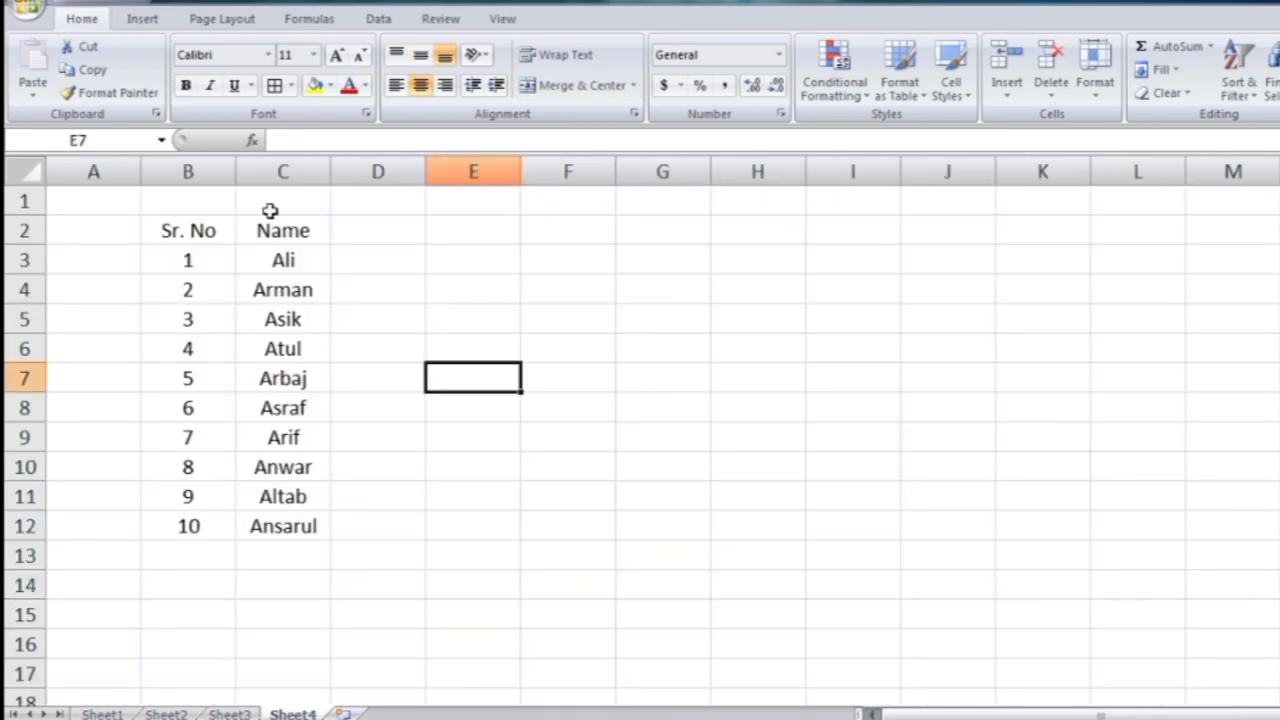
- Insert a blank sheet row above the table from cell B1
{"action": "left_click", "coordinate": [177, 203]}
{"action": "left_click", "coordinate": [180, 220]}
{"action": "left_click", "coordinate": [183, 203]}
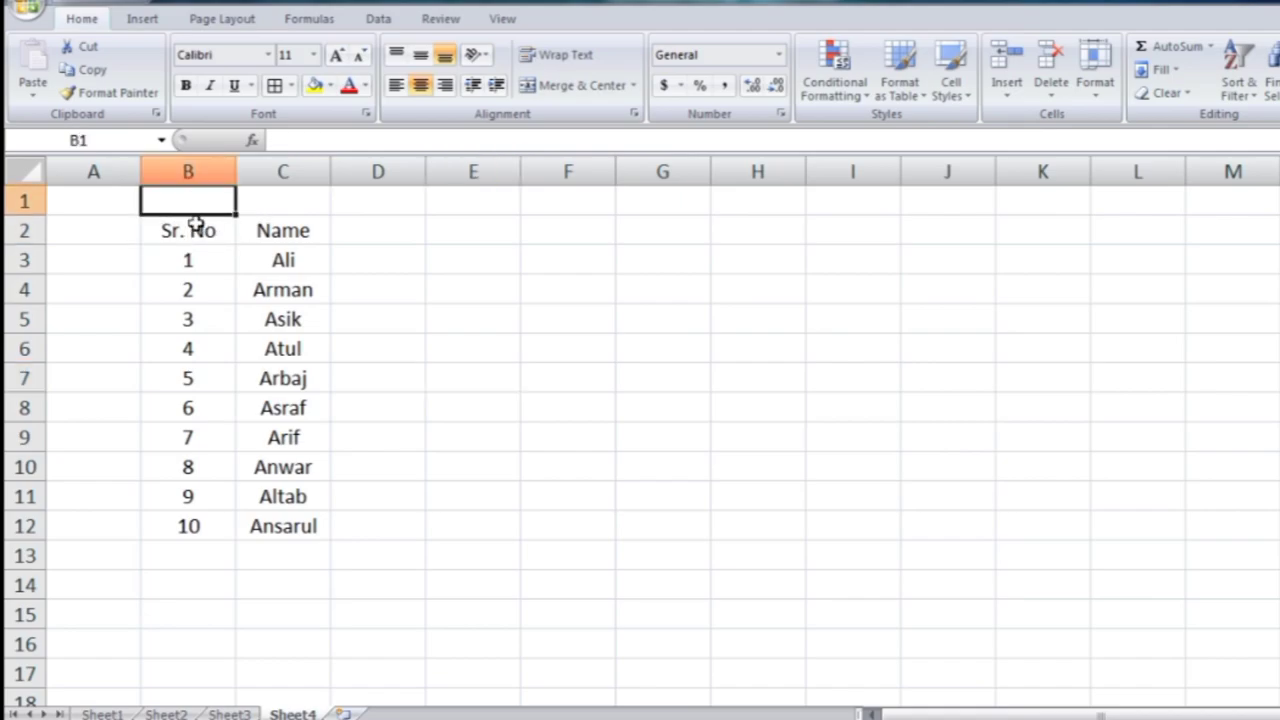
{"action": "left_click", "coordinate": [1007, 98]}
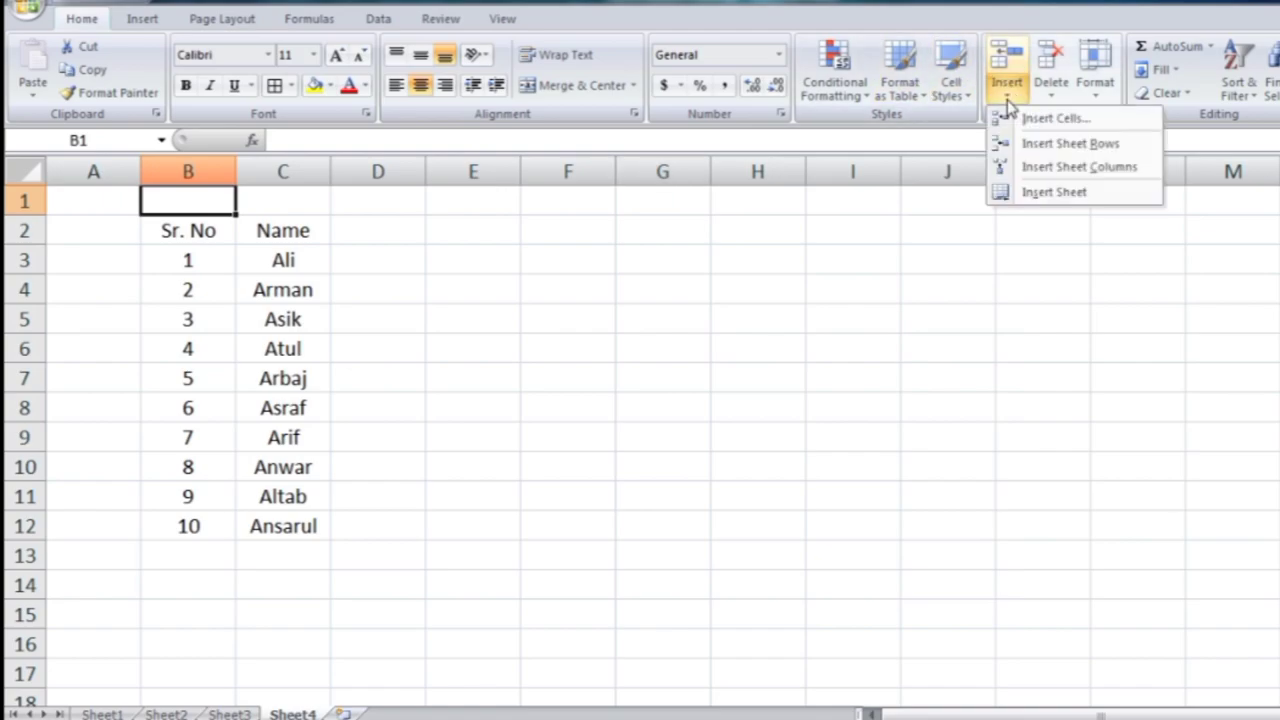
{"action": "left_click", "coordinate": [1066, 143]}
{"action": "left_click", "coordinate": [660, 316]}
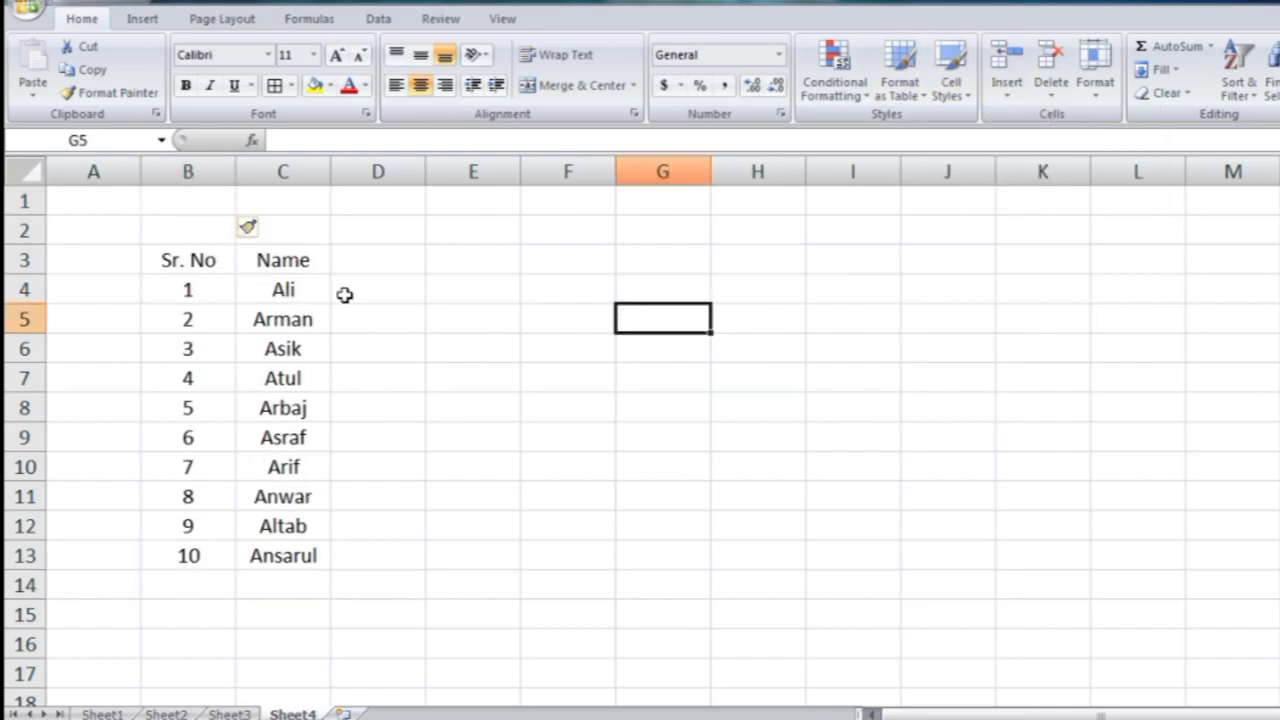
- Insert a second blank row above the table and select B2:B4 down to Sr. No
{"action": "left_click", "coordinate": [216, 204]}
{"action": "left_click", "coordinate": [1007, 96]}
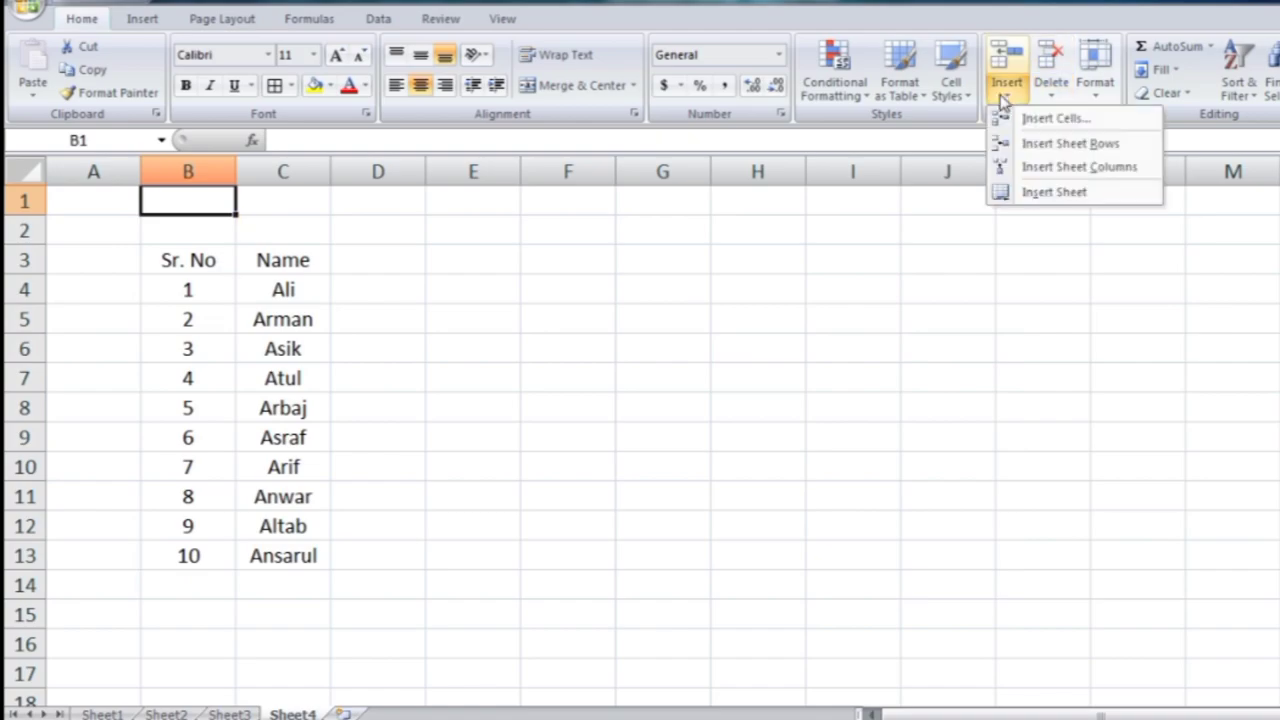
{"action": "left_click", "coordinate": [1043, 147]}
{"action": "left_click_drag", "start_coordinate": [948, 348], "coordinate": [852, 348]}
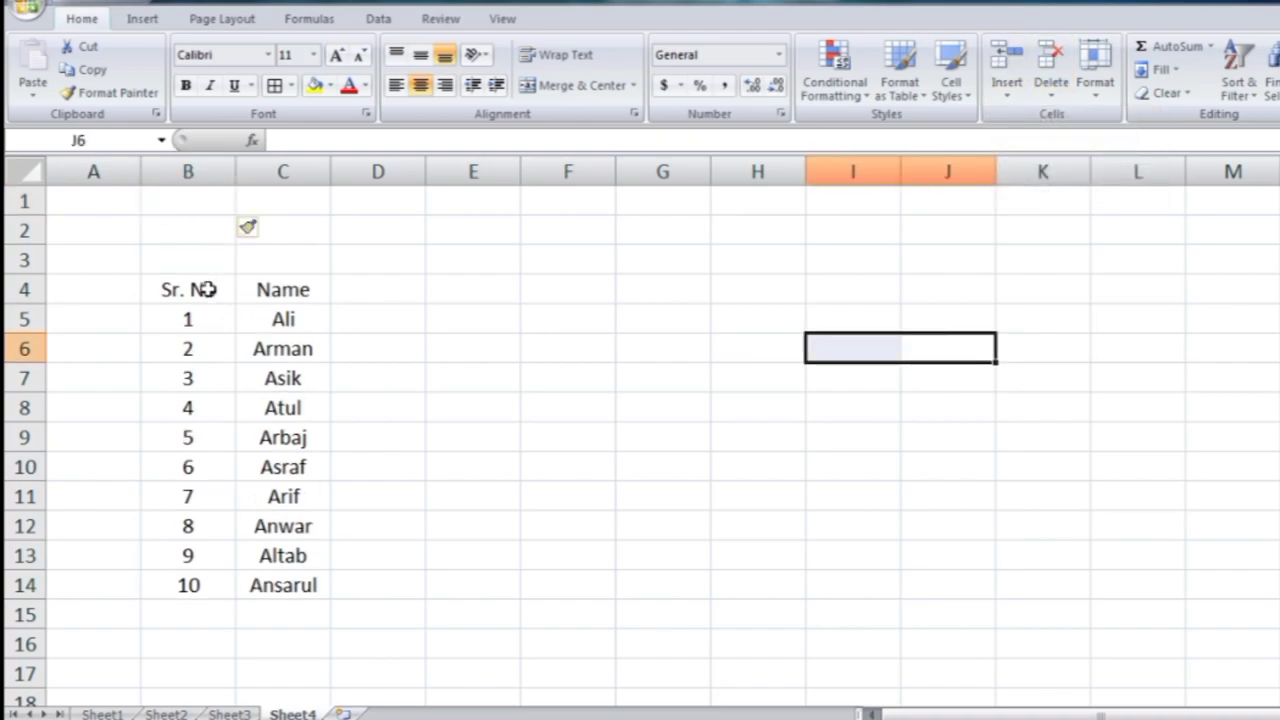
{"action": "left_click_drag", "start_coordinate": [205, 289], "coordinate": [212, 237]}
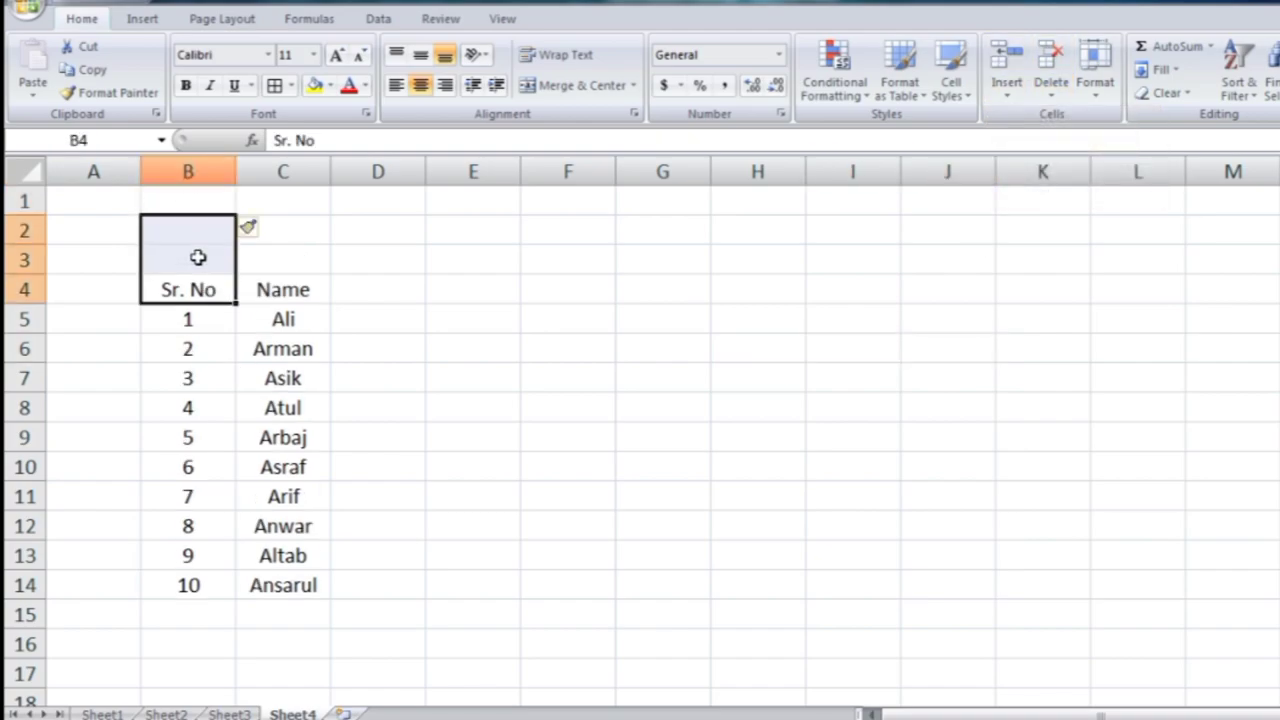
- Merge and middle-align B2:B4 for Sr. No and C2:C4 for Name
{"action": "left_click", "coordinate": [597, 88]}
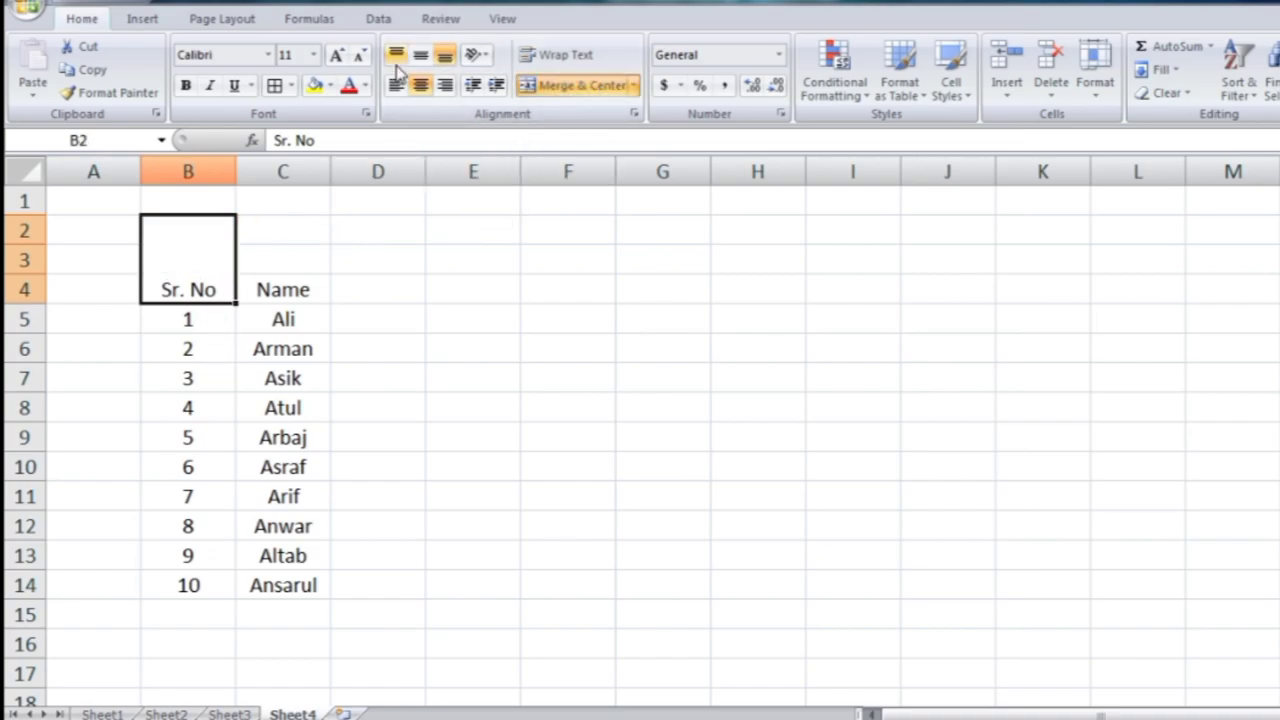
{"action": "left_click", "coordinate": [425, 58]}
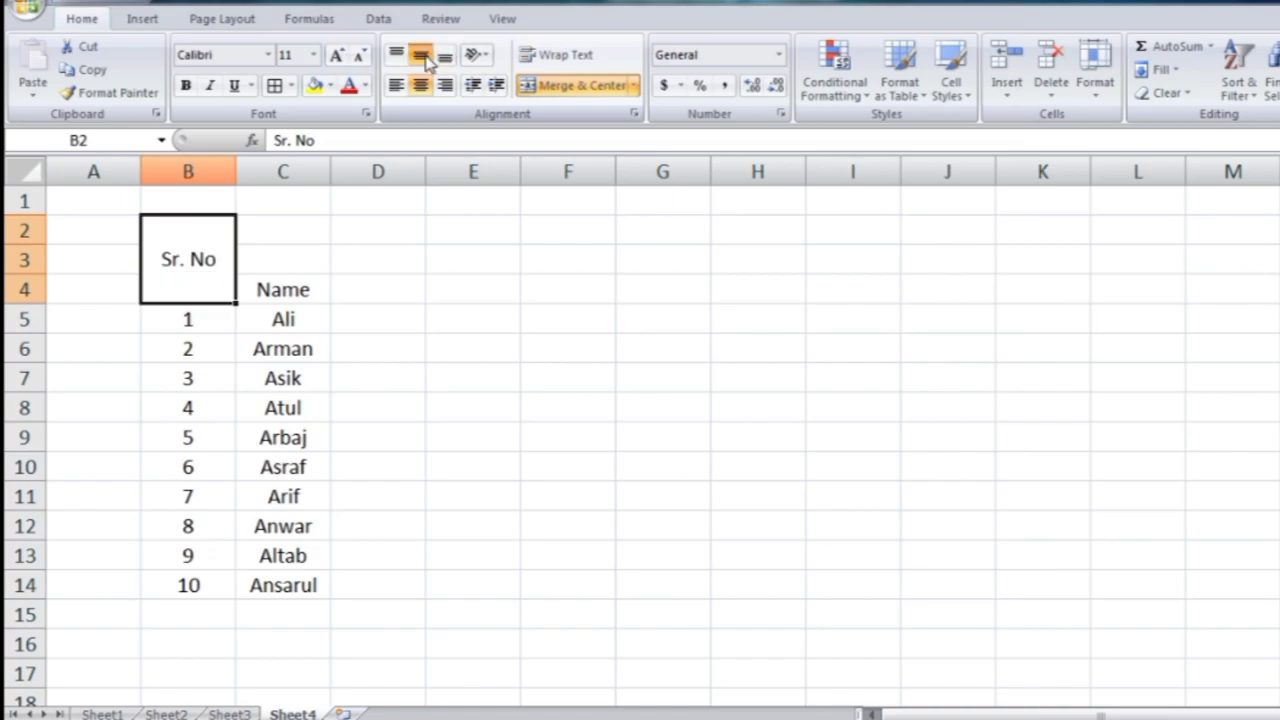
{"action": "left_click_drag", "start_coordinate": [297, 289], "coordinate": [286, 235]}
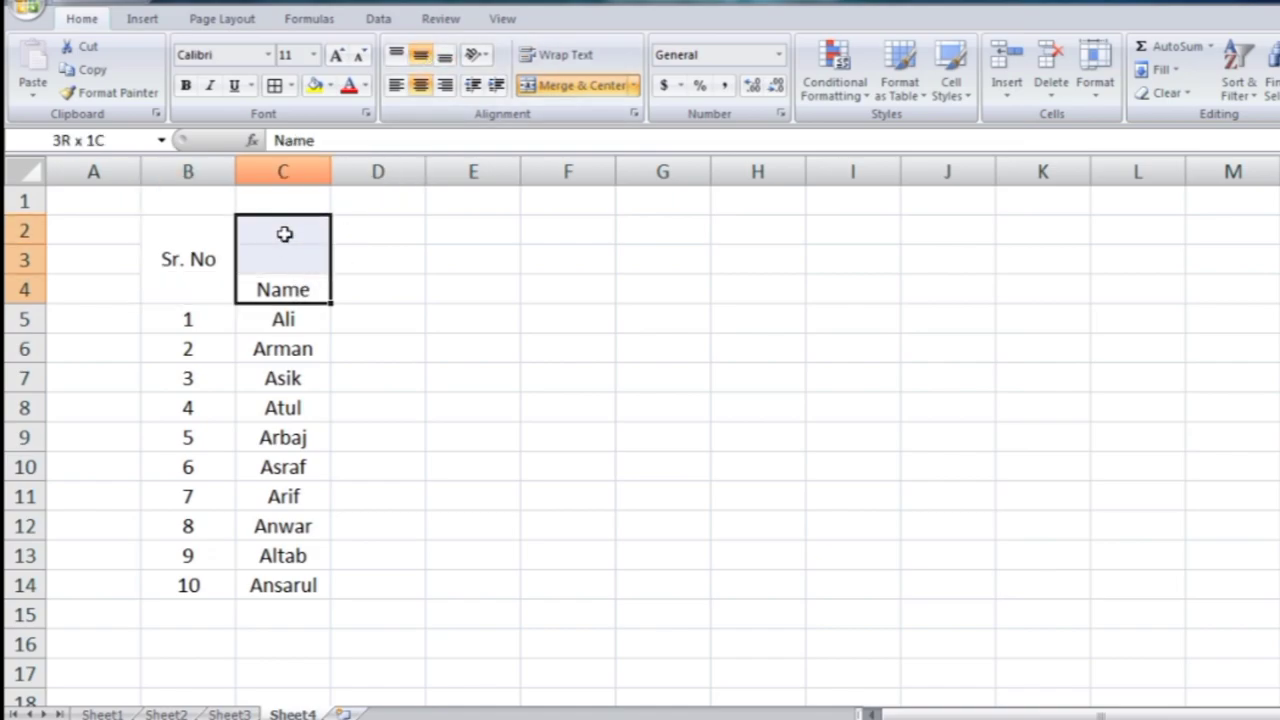
{"action": "left_click", "coordinate": [560, 88]}
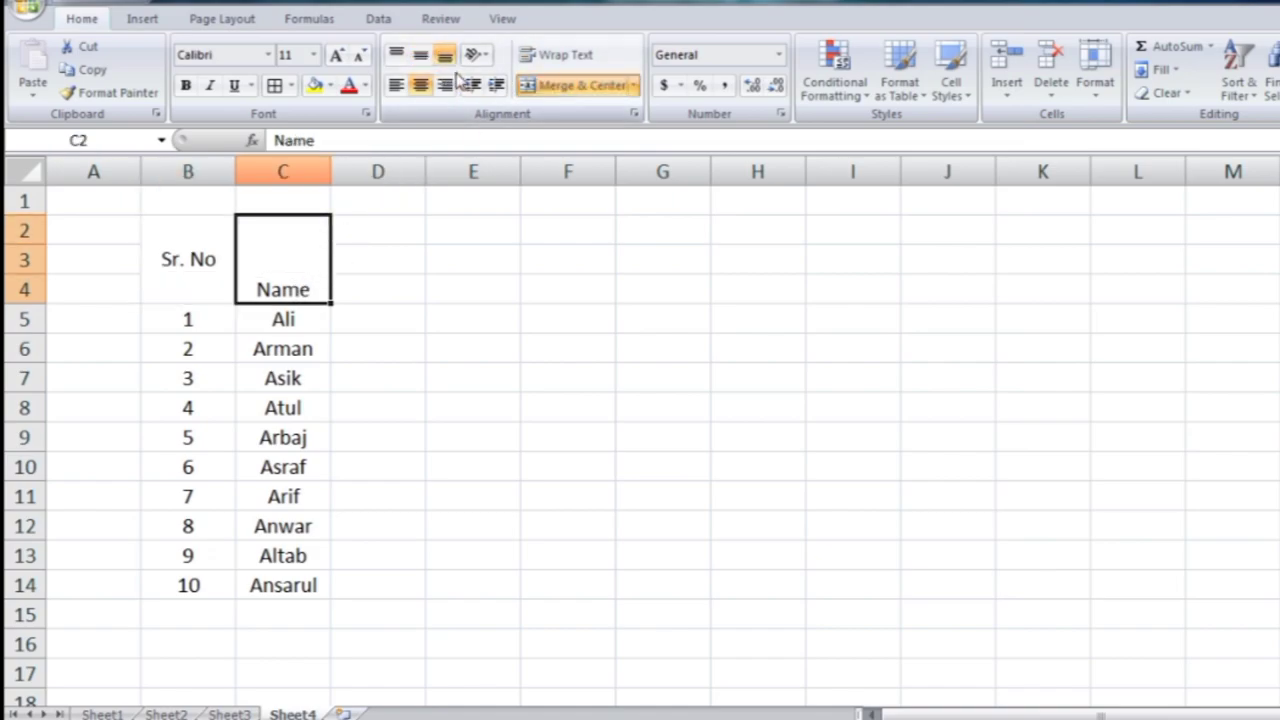
{"action": "left_click", "coordinate": [421, 55]}
{"action": "left_click", "coordinate": [416, 311]}
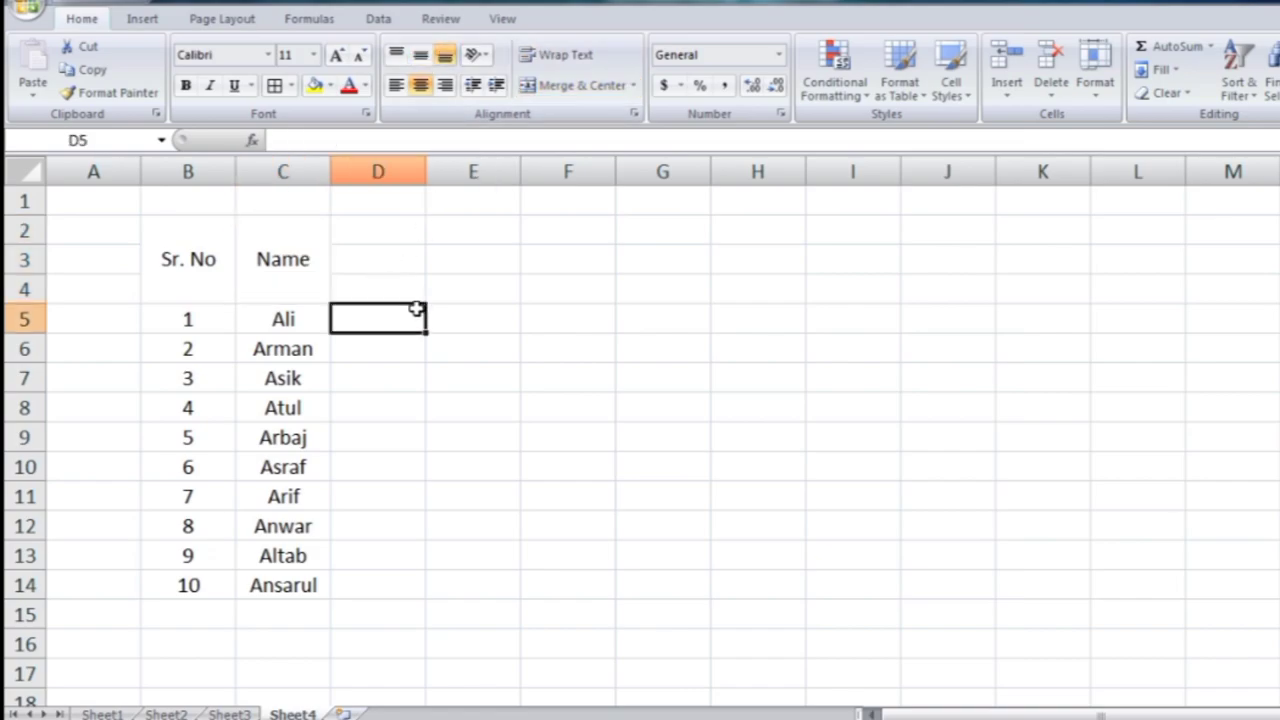
- Enter the labels Date, Days and Dep in D2, D3 and D4
{"action": "left_click", "coordinate": [372, 236]}
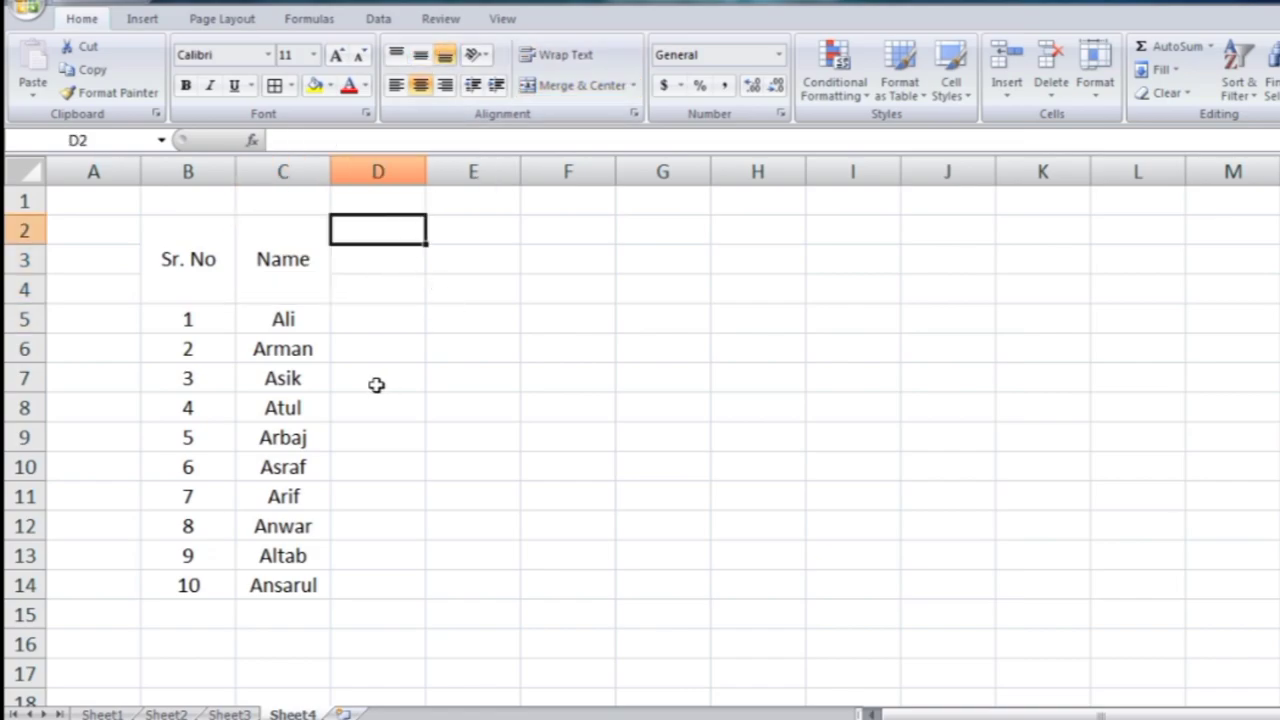
{"action": "type", "text": "Date"}
{"action": "key", "text": "Return"}
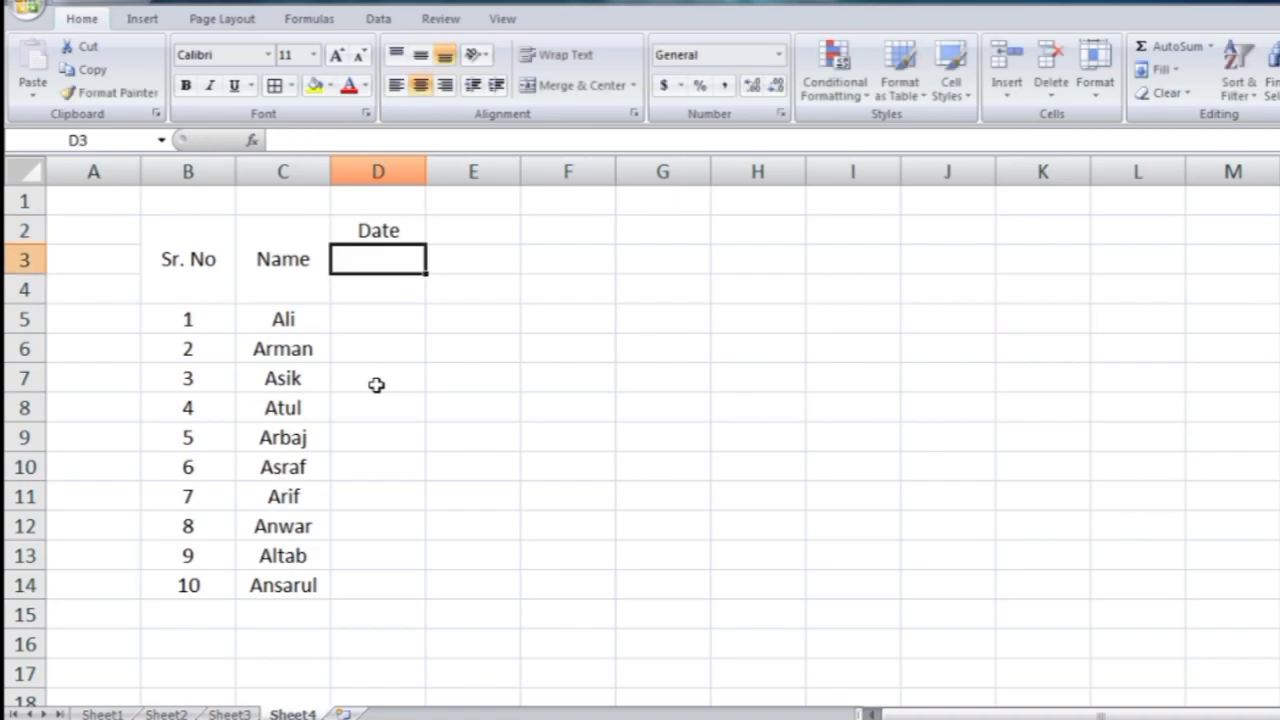
{"action": "type", "text": "Days"}
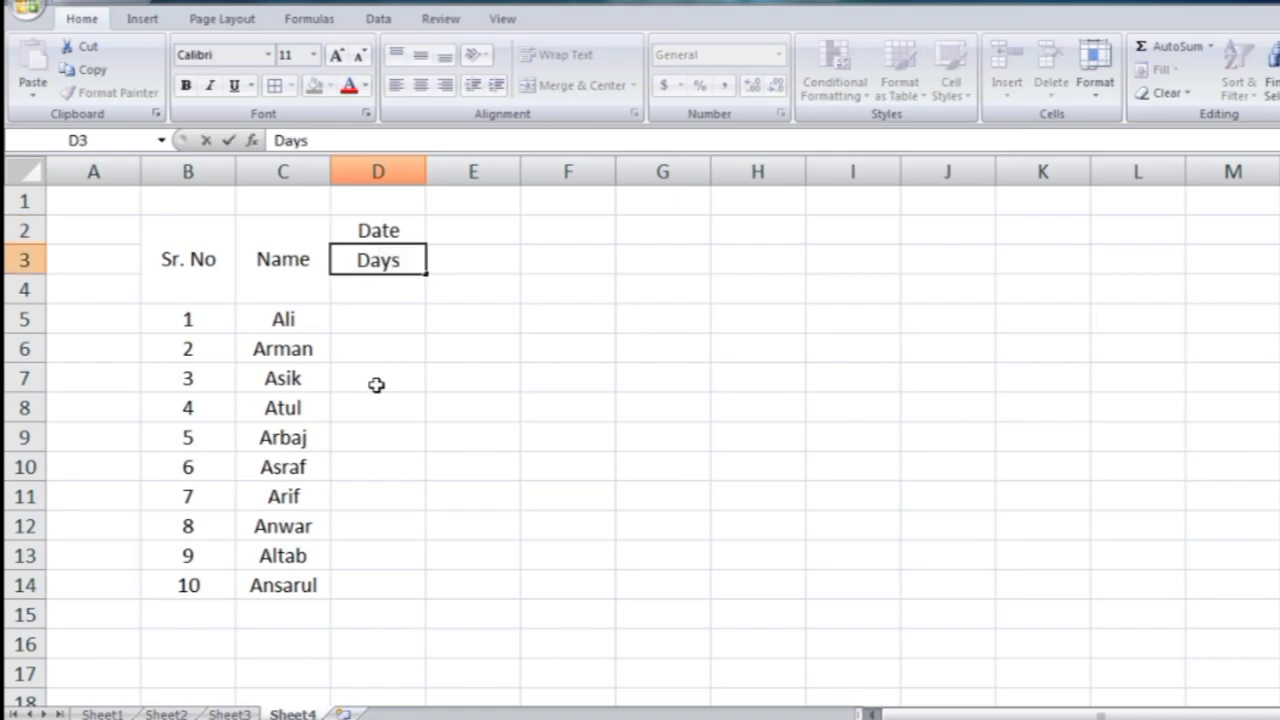
{"action": "key", "text": "Return"}
{"action": "type", "text": "Dep"}
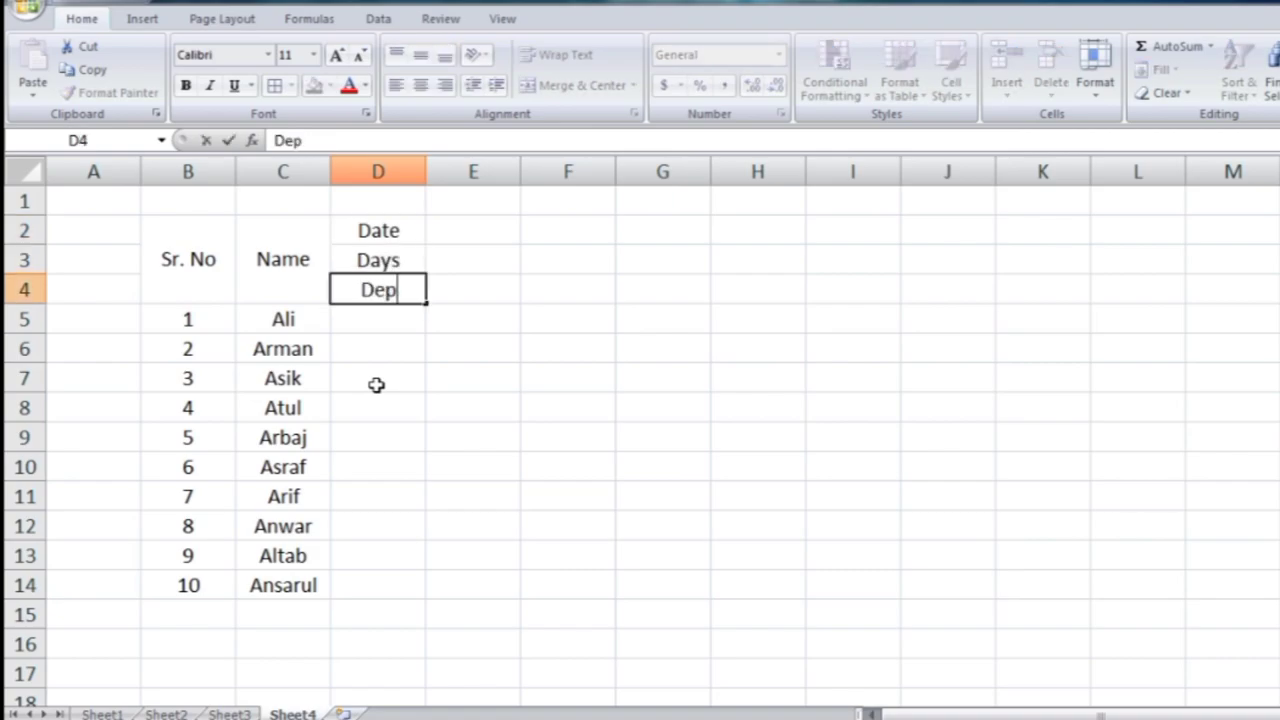
{"action": "key", "text": "Return"}
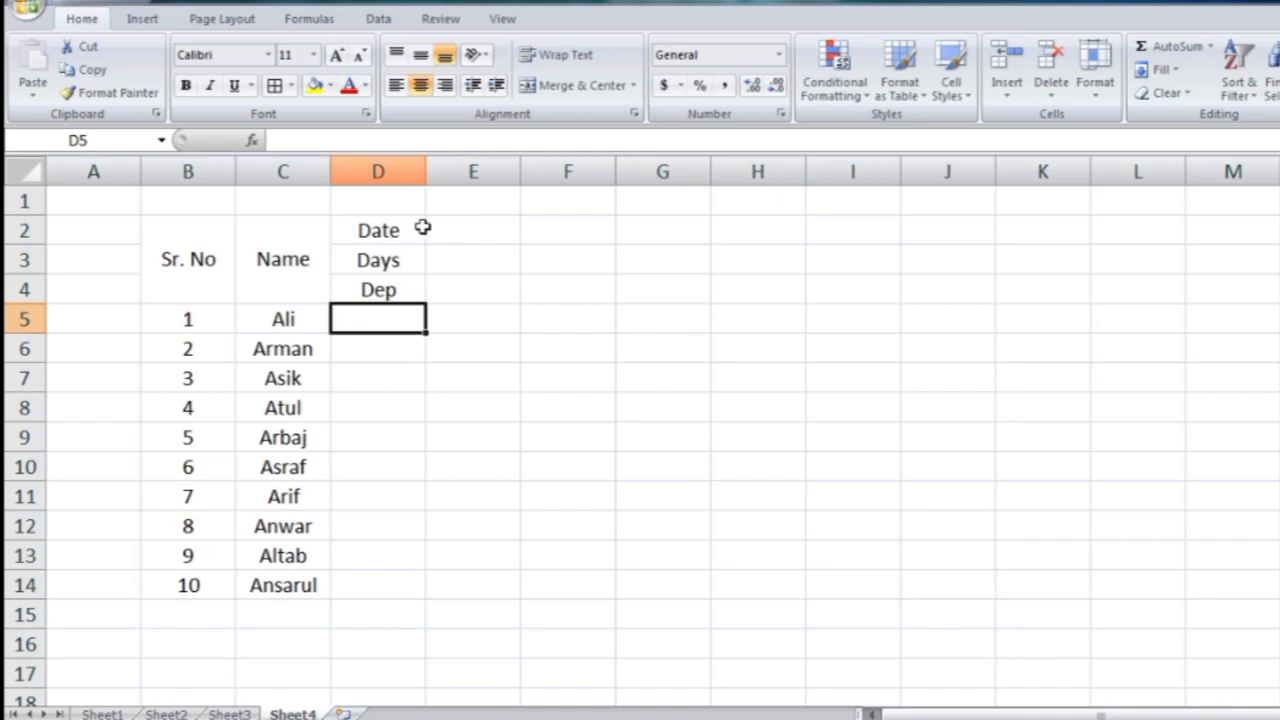
- Enter 1 in E2 and 2 in F2, then fill the date series 1–8 across to L2
{"action": "left_click", "coordinate": [418, 226]}
{"action": "left_click", "coordinate": [460, 222]}
{"action": "type", "text": "1"}
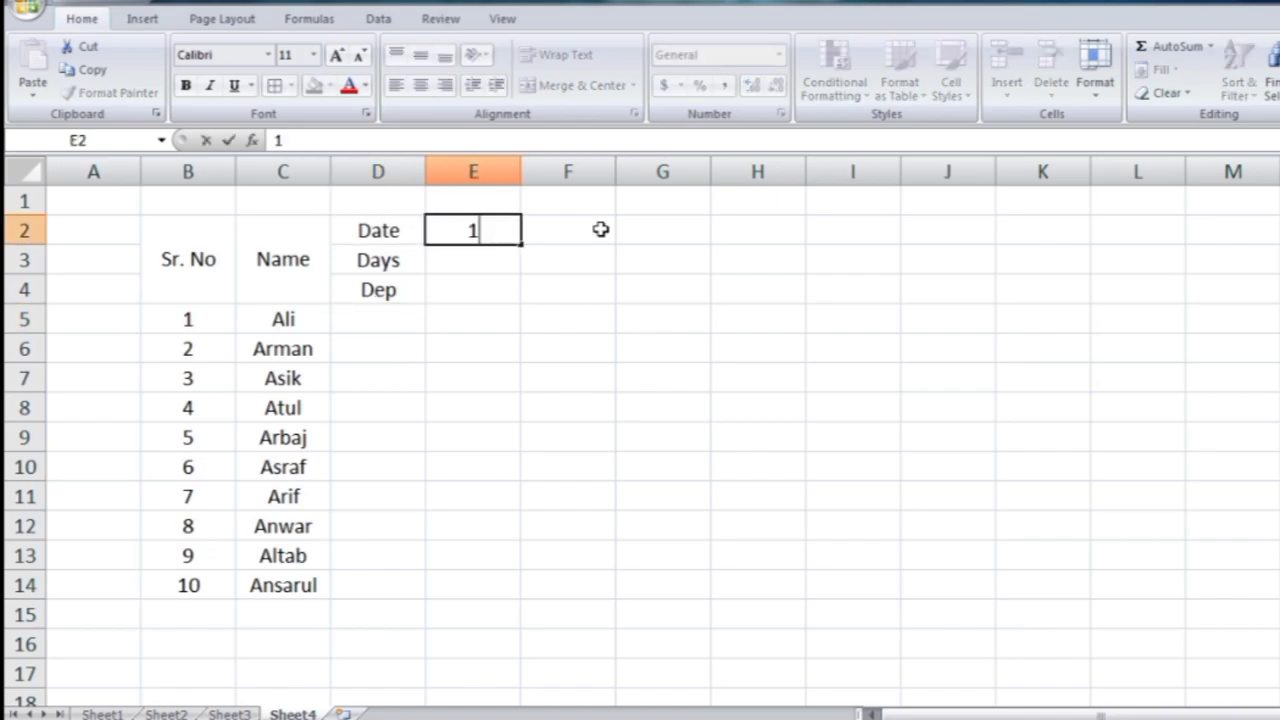
{"action": "key", "text": "Return"}
{"action": "key", "text": "Up"}
{"action": "left_click", "coordinate": [600, 229]}
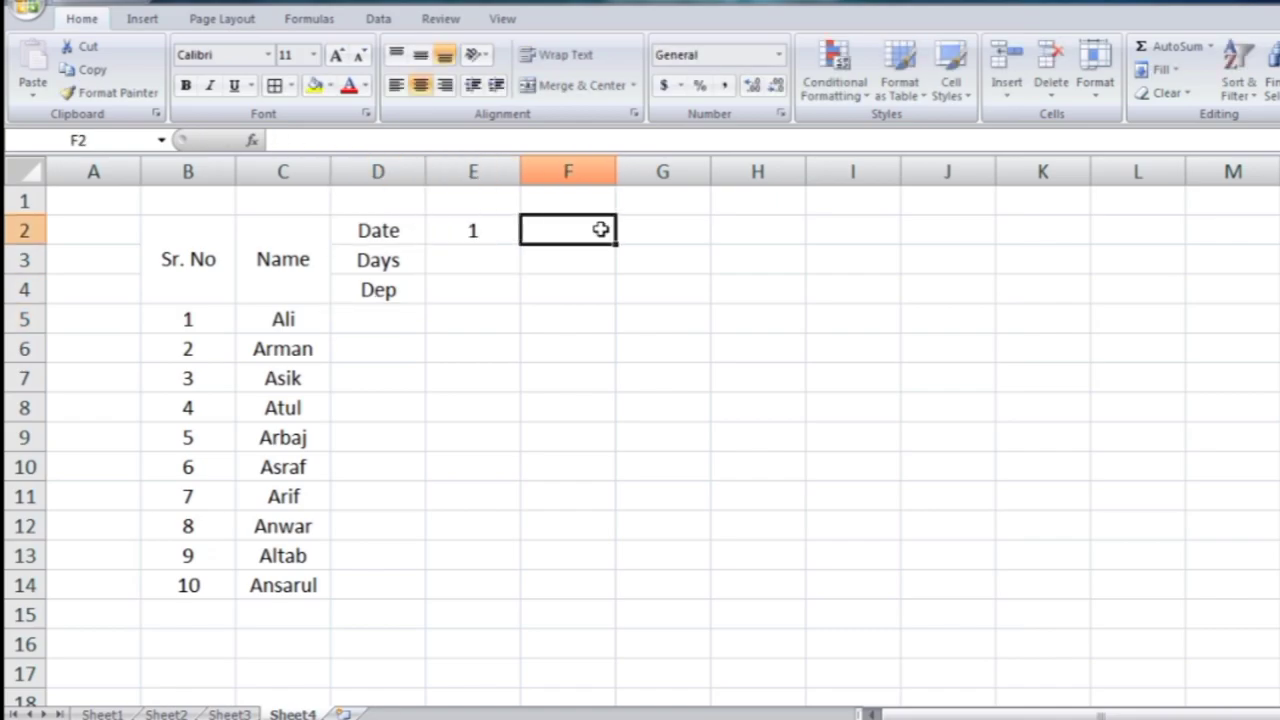
{"action": "type", "text": "2"}
{"action": "key", "text": "Return"}
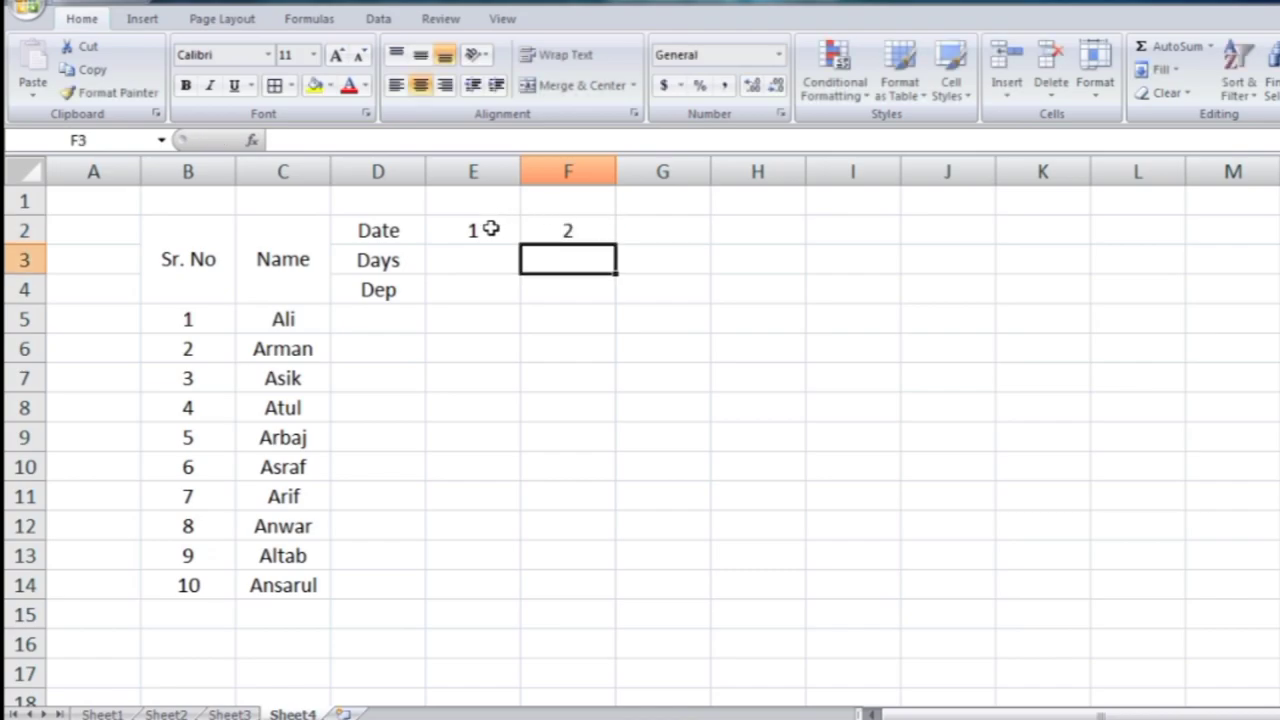
{"action": "left_click_drag", "start_coordinate": [489, 231], "coordinate": [1183, 245]}
{"action": "left_click", "coordinate": [662, 346]}
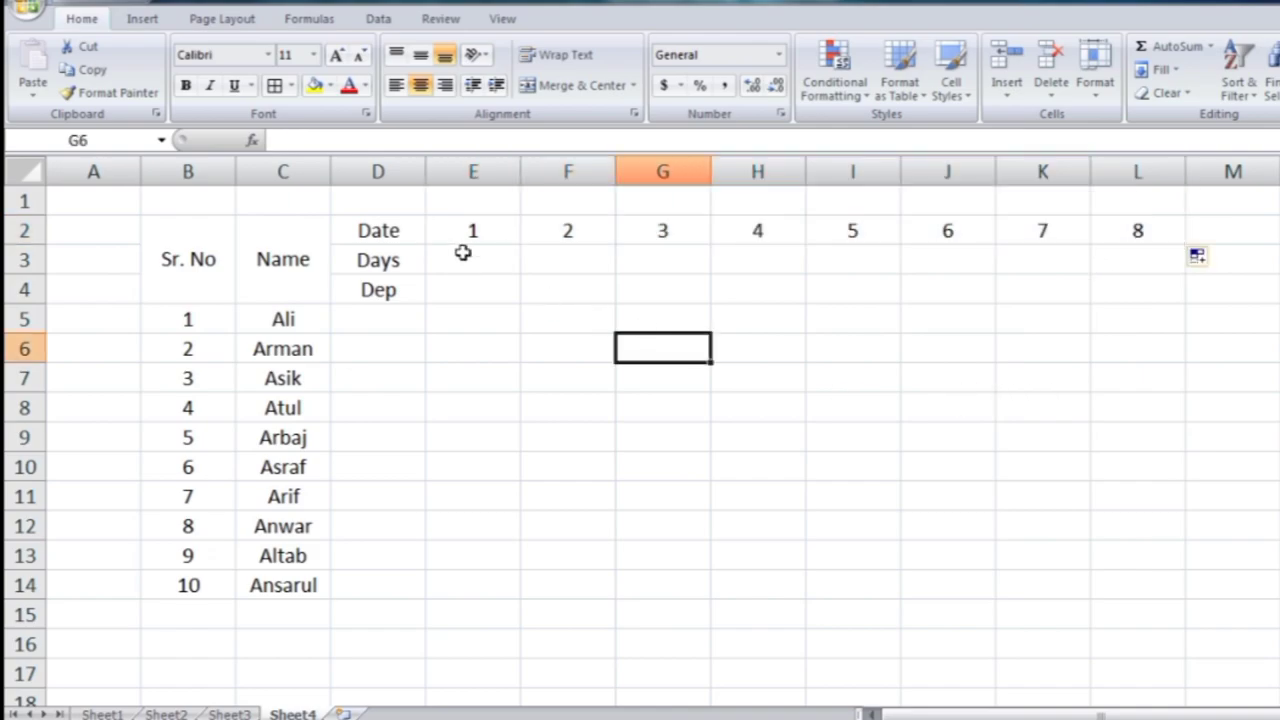
{"action": "left_click_drag", "start_coordinate": [456, 232], "coordinate": [1156, 237]}
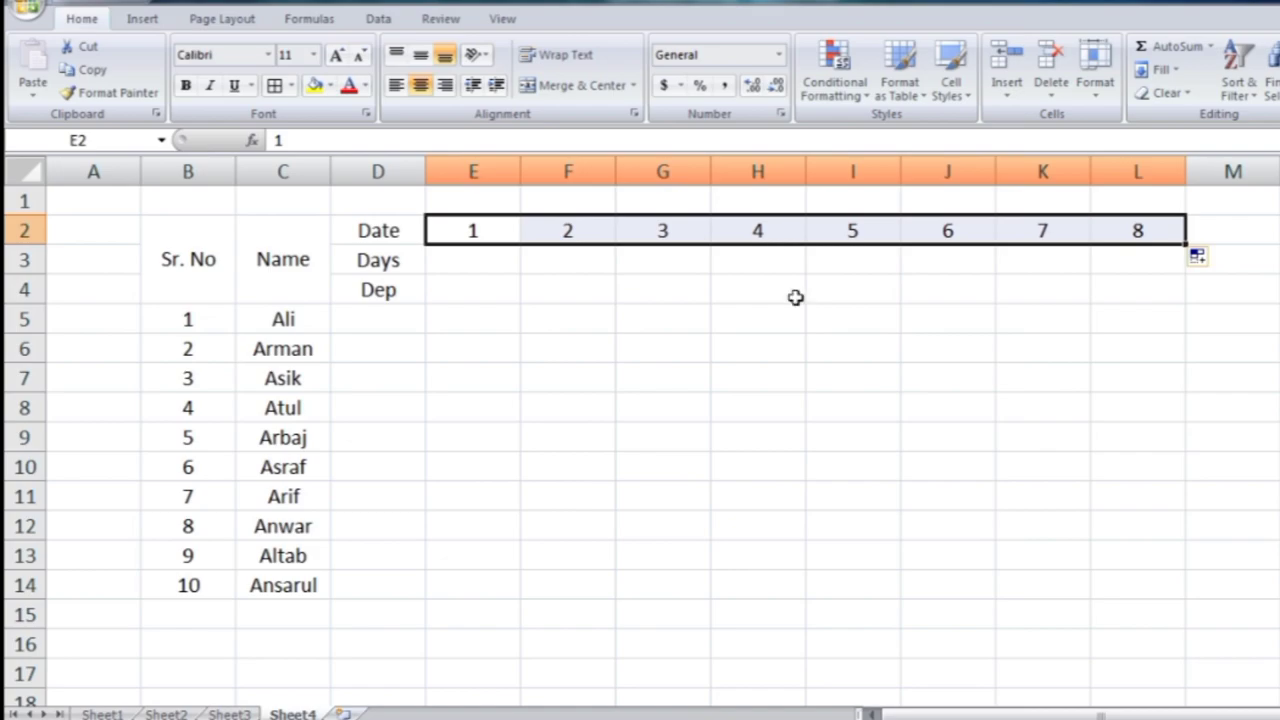
- Set columns E through L to a column width of 4
{"action": "left_click", "coordinate": [1092, 90]}
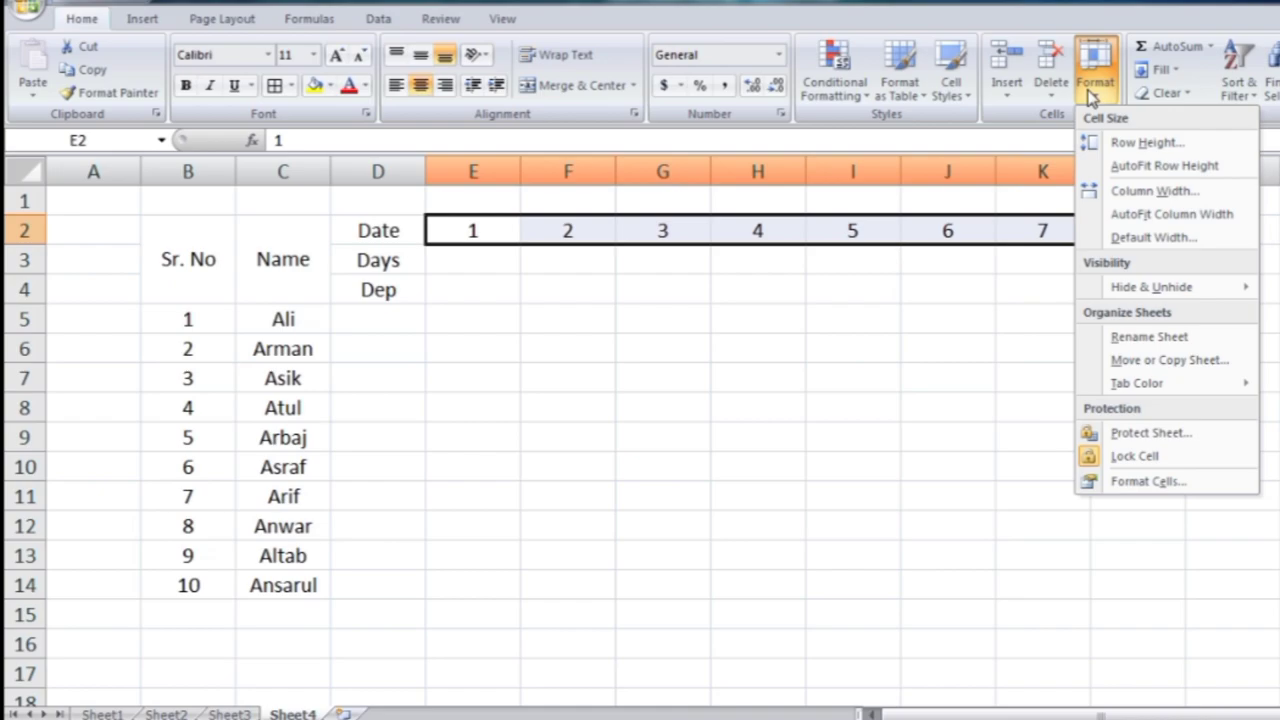
{"action": "left_click", "coordinate": [1170, 192]}
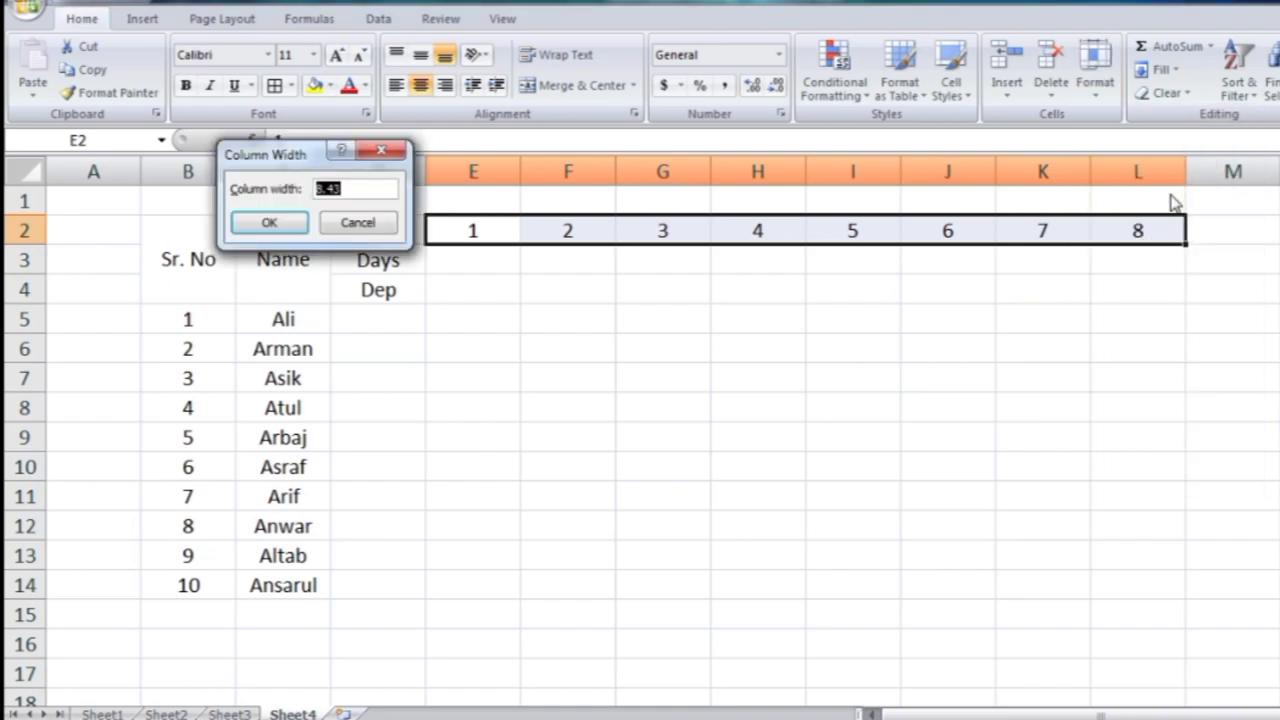
{"action": "left_click", "coordinate": [358, 188]}
{"action": "double_click", "coordinate": [358, 188]}
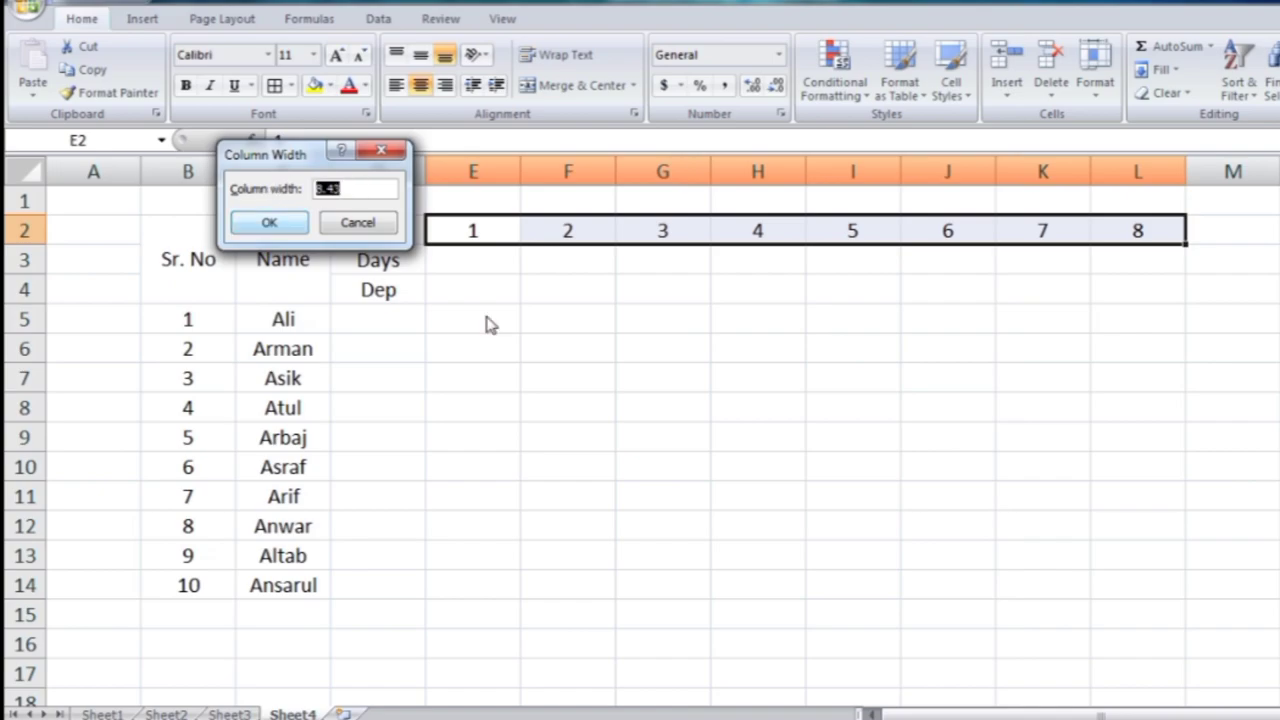
{"action": "type", "text": "4"}
{"action": "key", "text": "Return"}
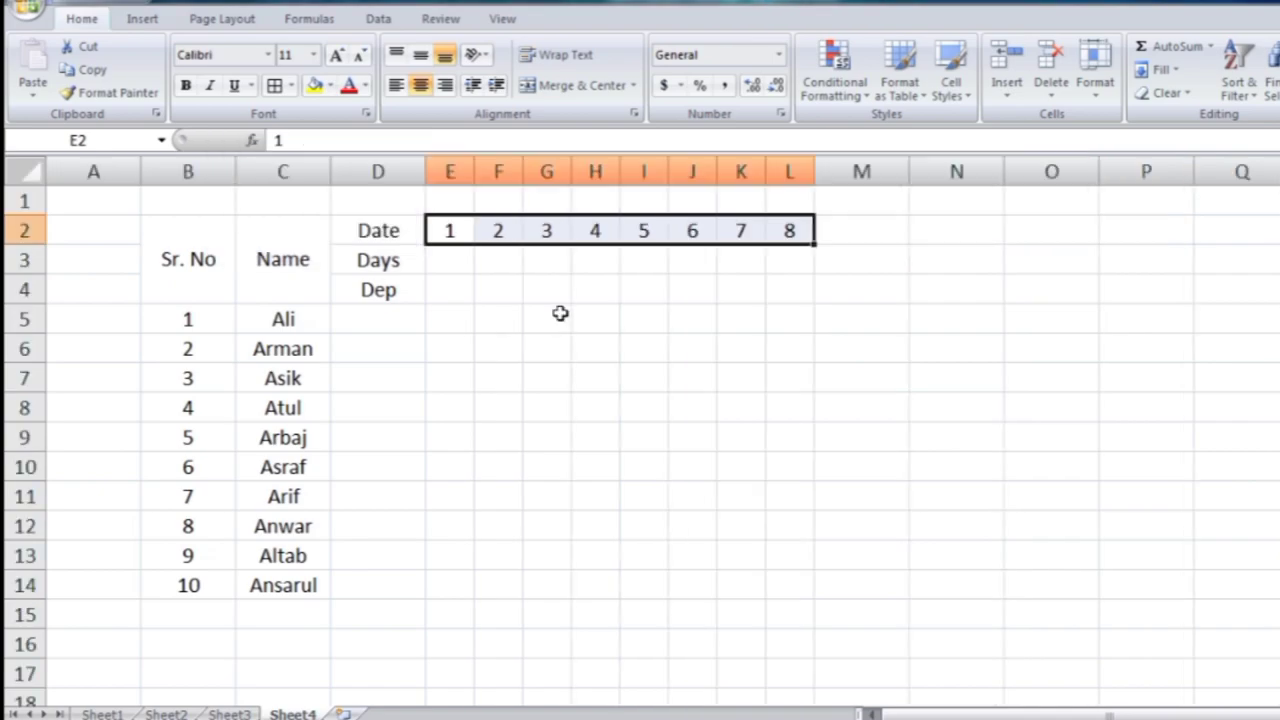
{"action": "left_click", "coordinate": [557, 309]}
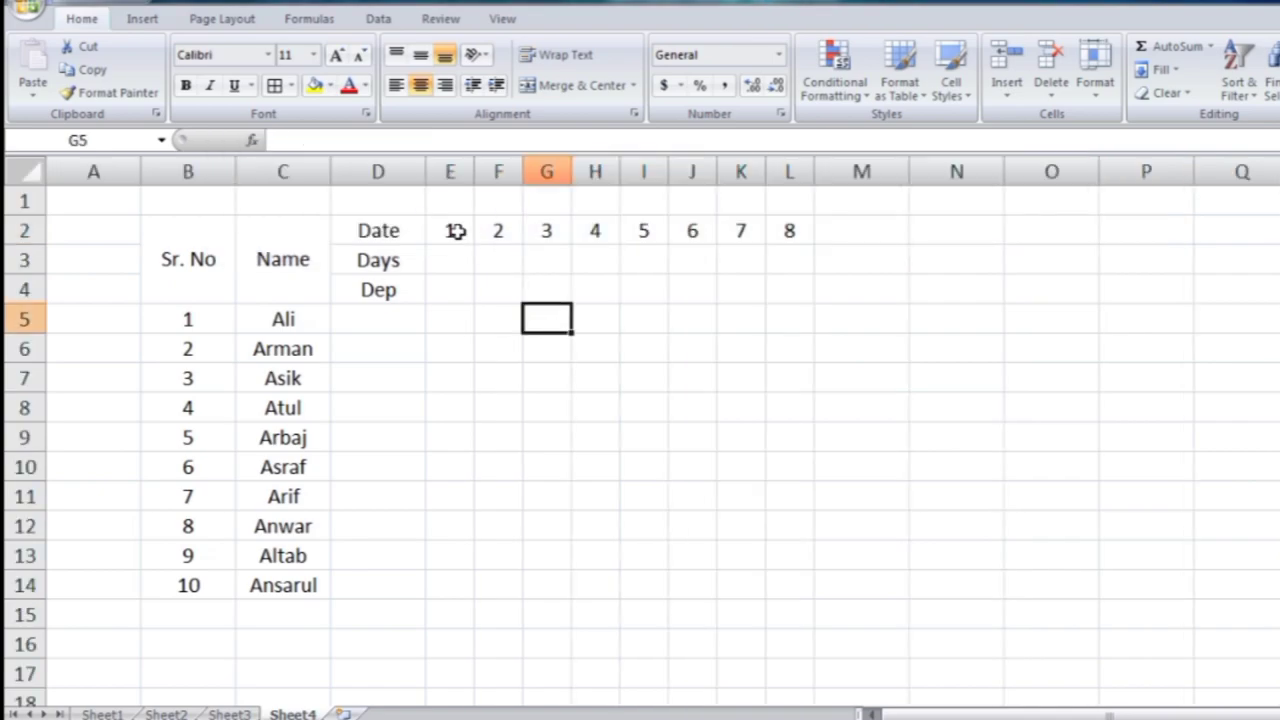
{"action": "left_click_drag", "start_coordinate": [455, 231], "coordinate": [797, 229]}
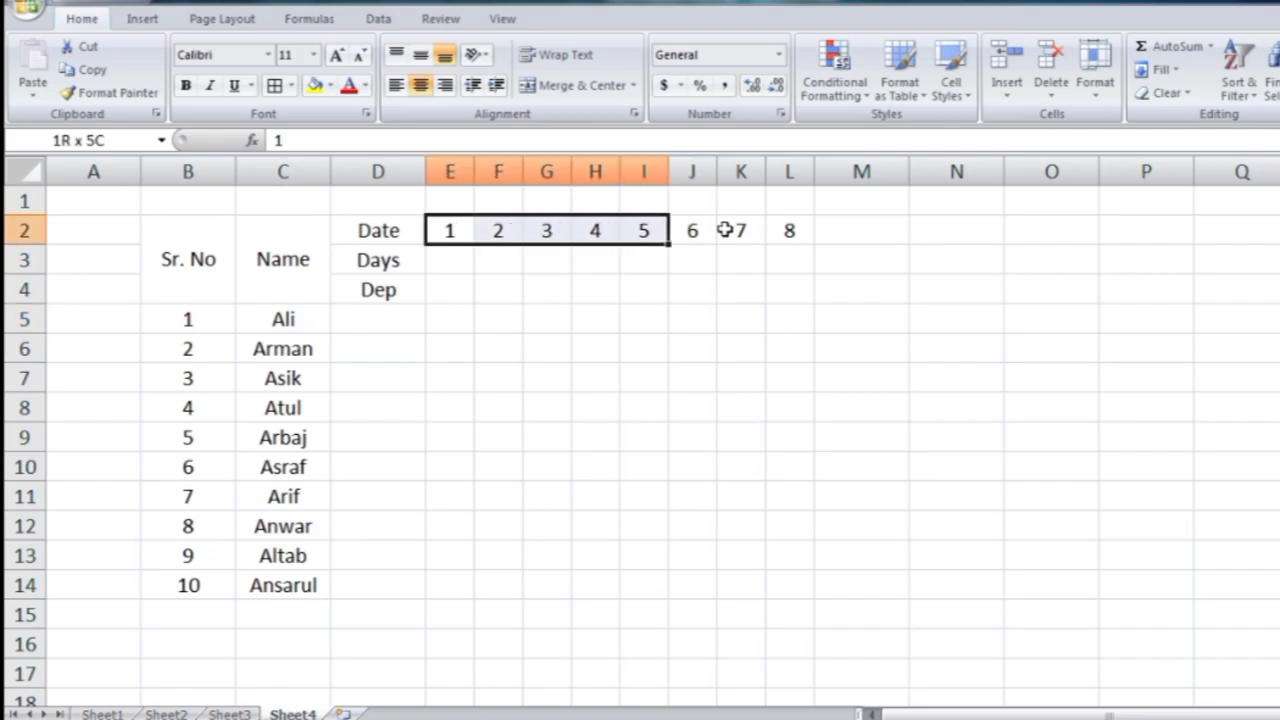
{"action": "left_click", "coordinate": [455, 265]}
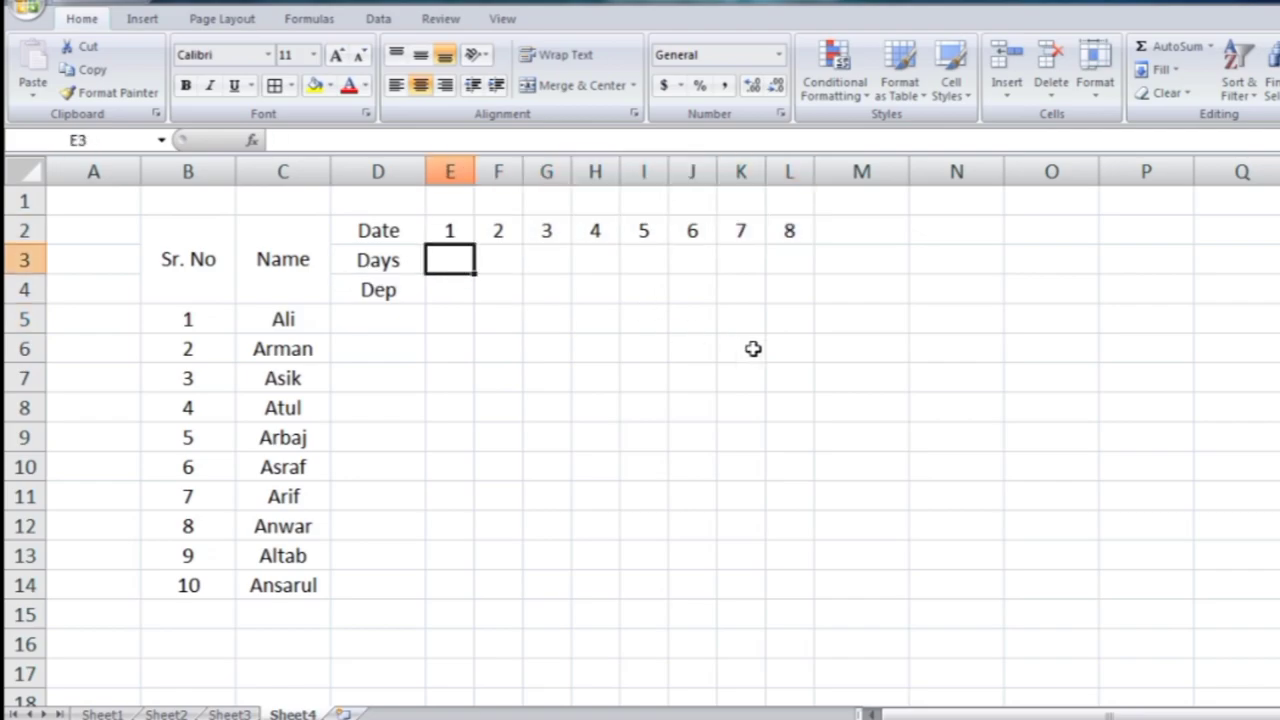
- Type Sun and Mon in E3:F3 and autofill the weekdays through Sun in L3
{"action": "type", "text": "Sun"}
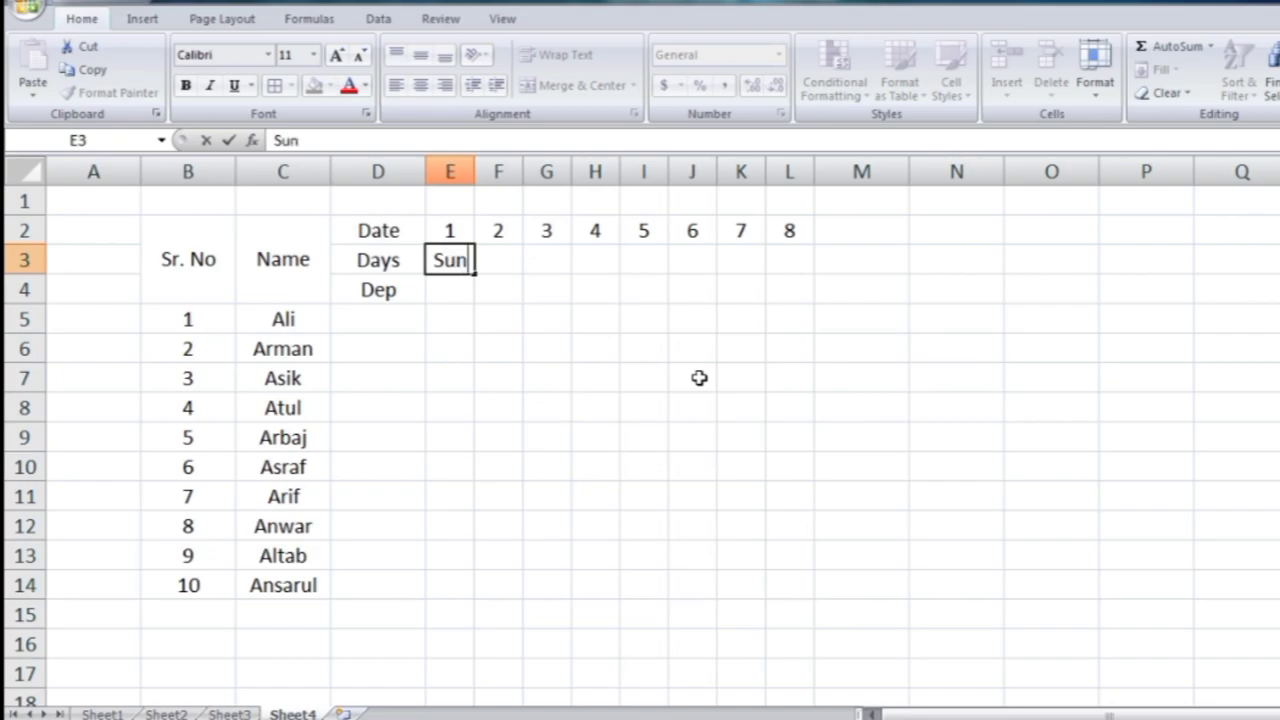
{"action": "key", "text": "Tab"}
{"action": "type", "text": "on"}
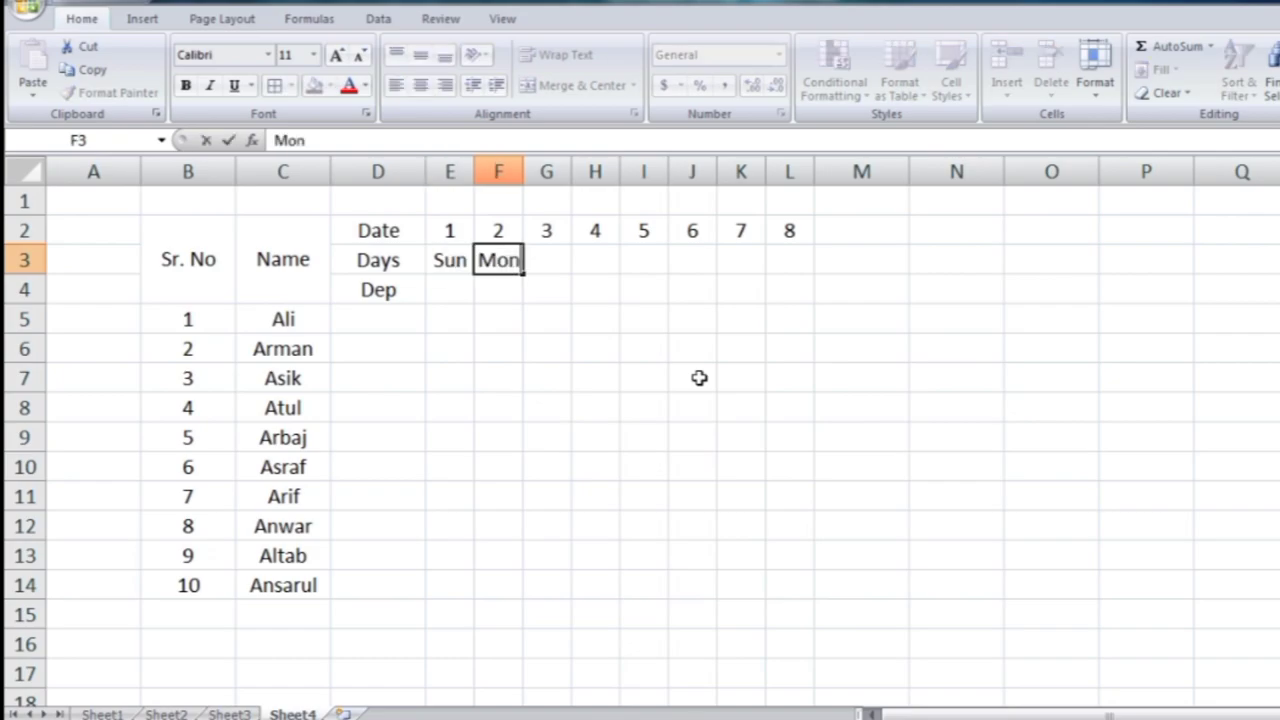
{"action": "left_click", "coordinate": [699, 378]}
{"action": "left_click_drag", "start_coordinate": [470, 263], "coordinate": [516, 280]}
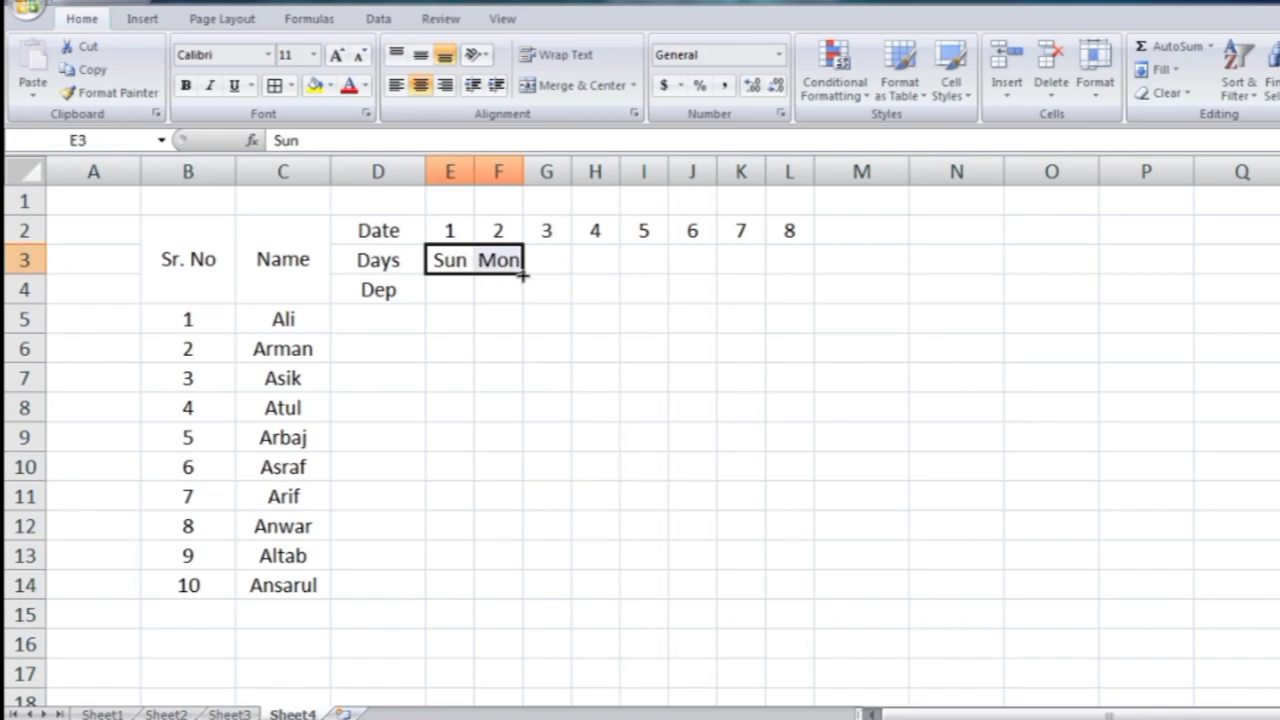
{"action": "left_click_drag", "start_coordinate": [522, 275], "coordinate": [808, 289]}
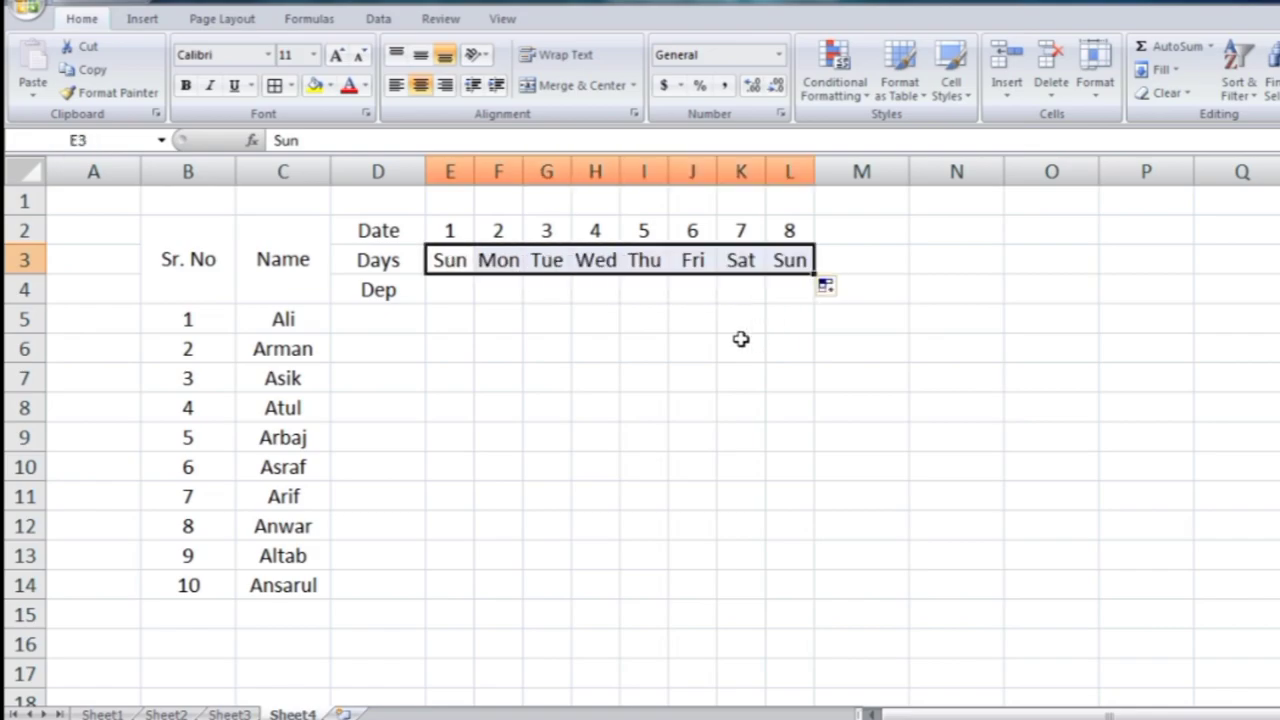
{"action": "left_click", "coordinate": [674, 350]}
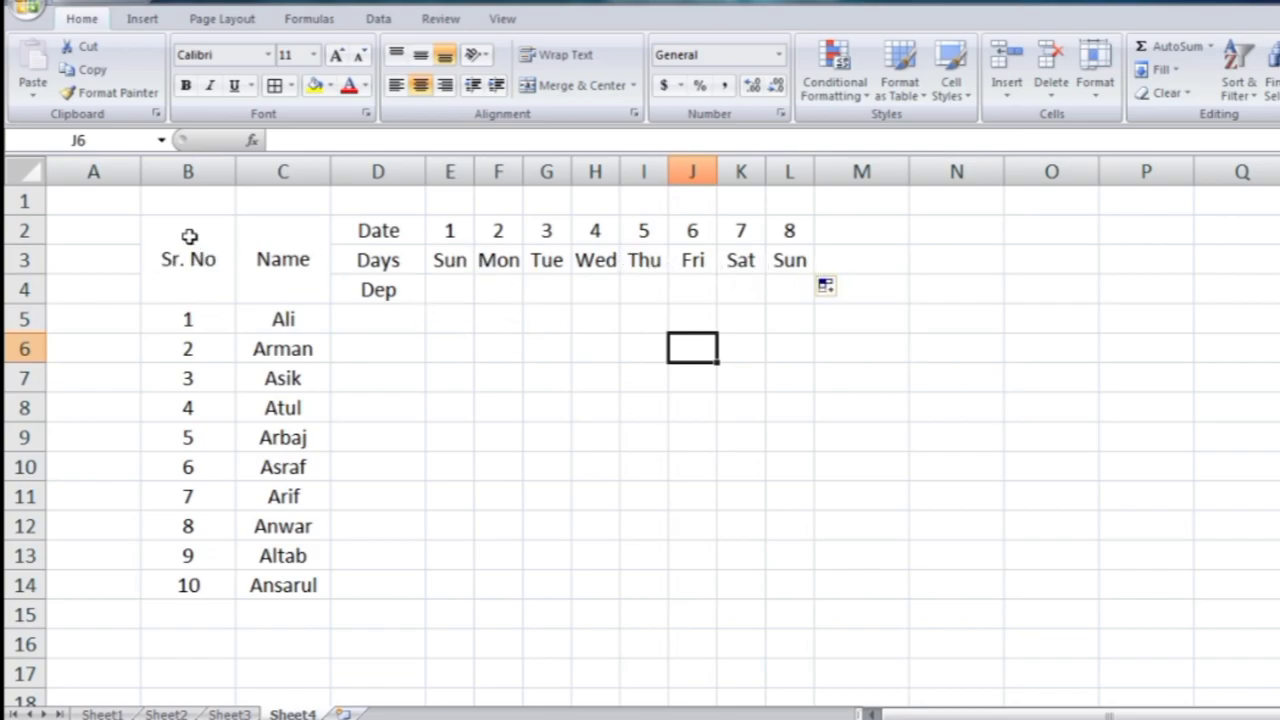
- Apply All Borders to the table range B2:L14
{"action": "mouse_move", "coordinate": [189, 236]}
{"action": "left_mouse_down"}
{"action": "mouse_move", "coordinate": [783, 533]}
{"action": "mouse_move", "coordinate": [797, 584]}
{"action": "left_mouse_up"}
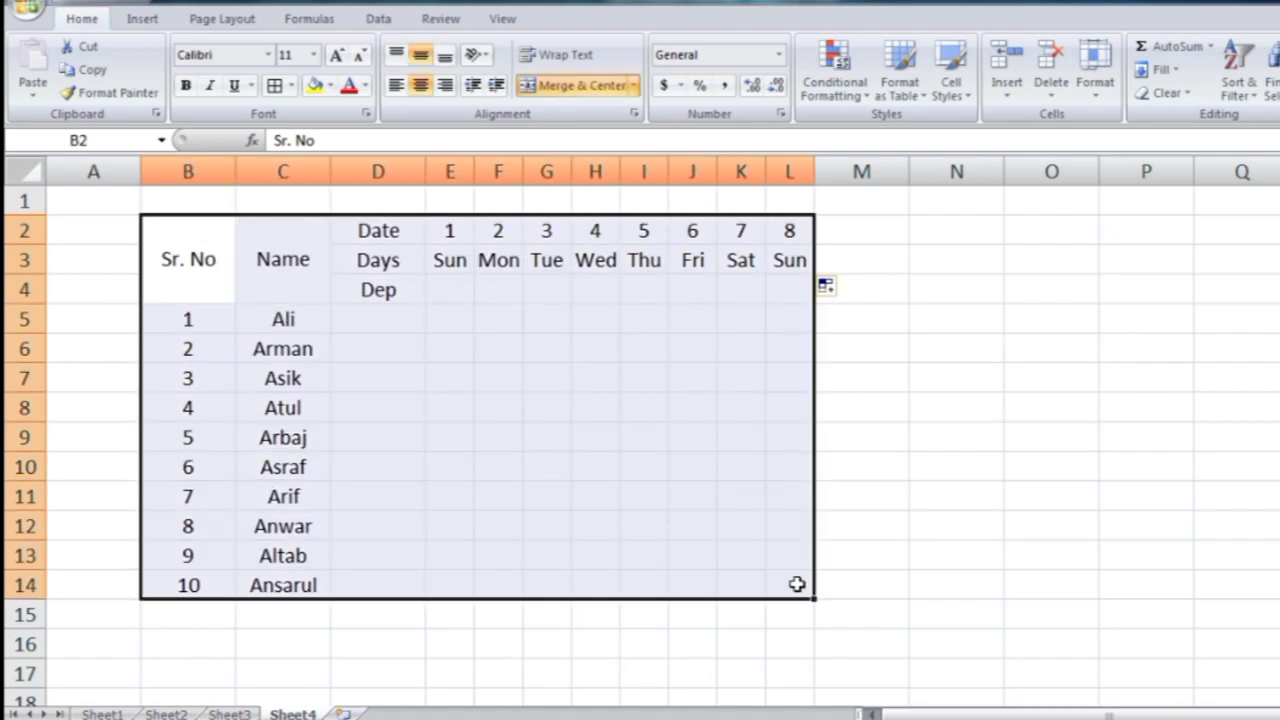
{"action": "left_click", "coordinate": [290, 86]}
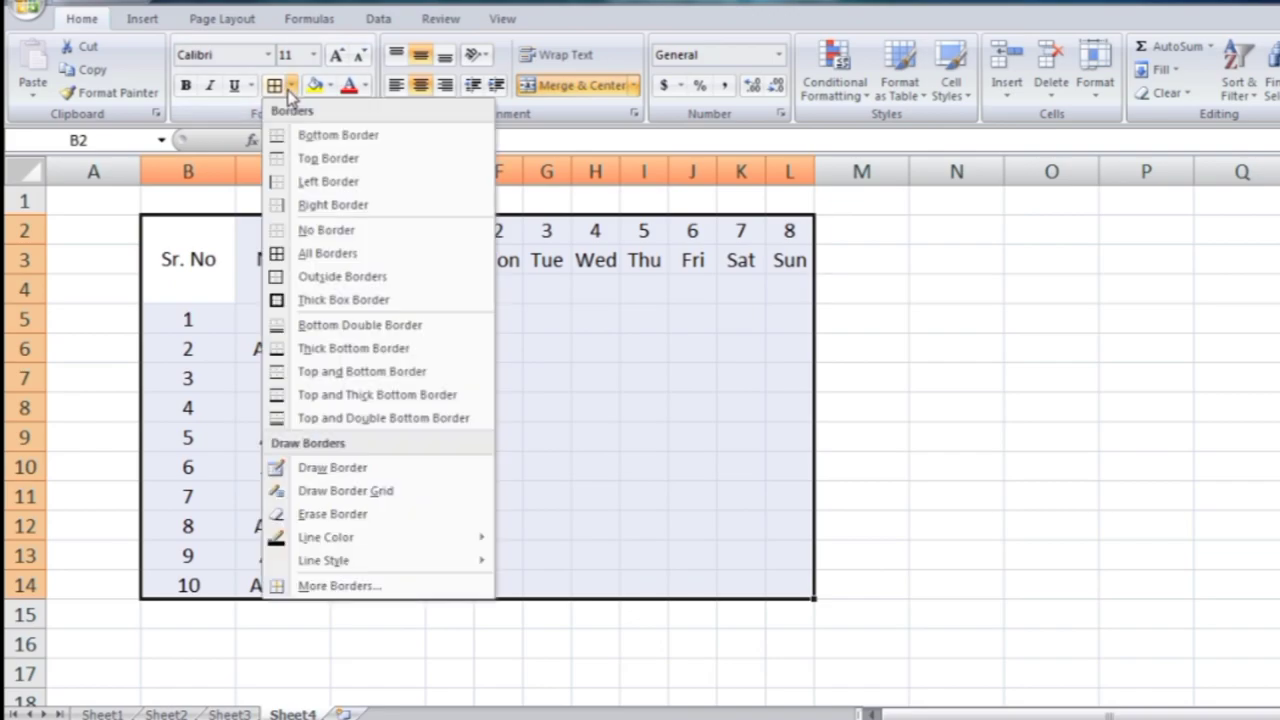
{"action": "left_click", "coordinate": [336, 254]}
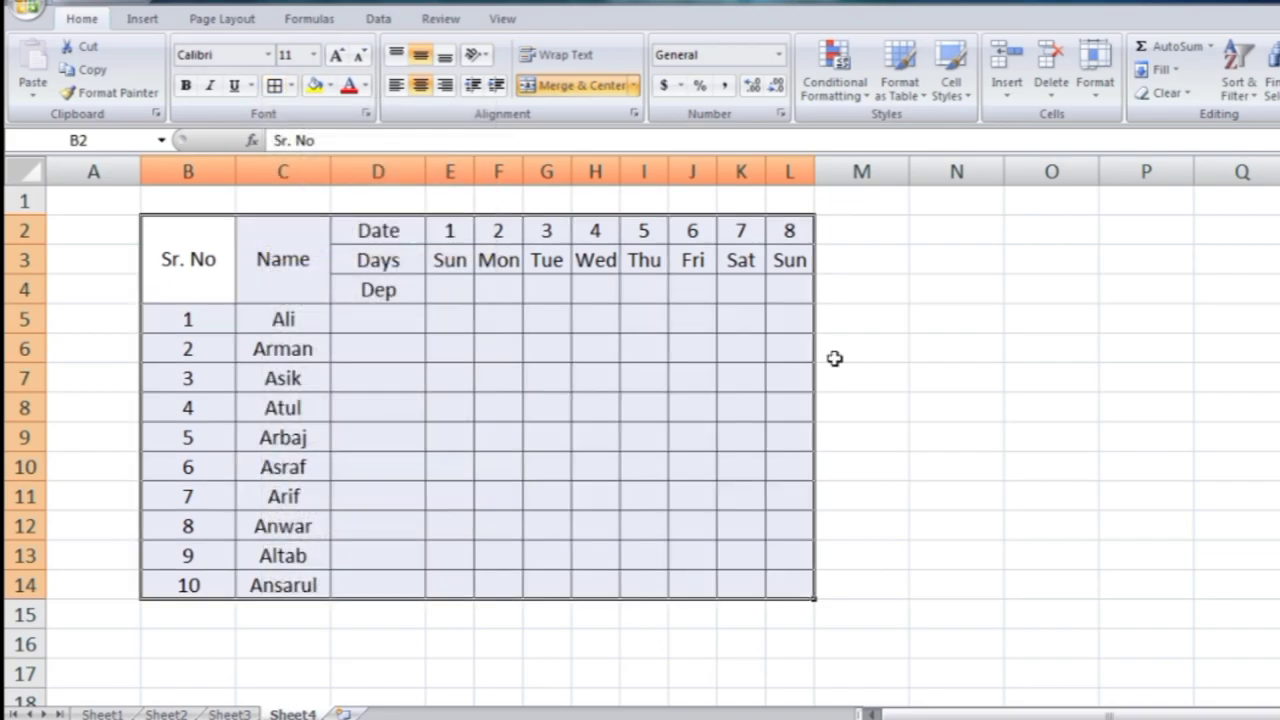
{"action": "left_click", "coordinate": [912, 349]}
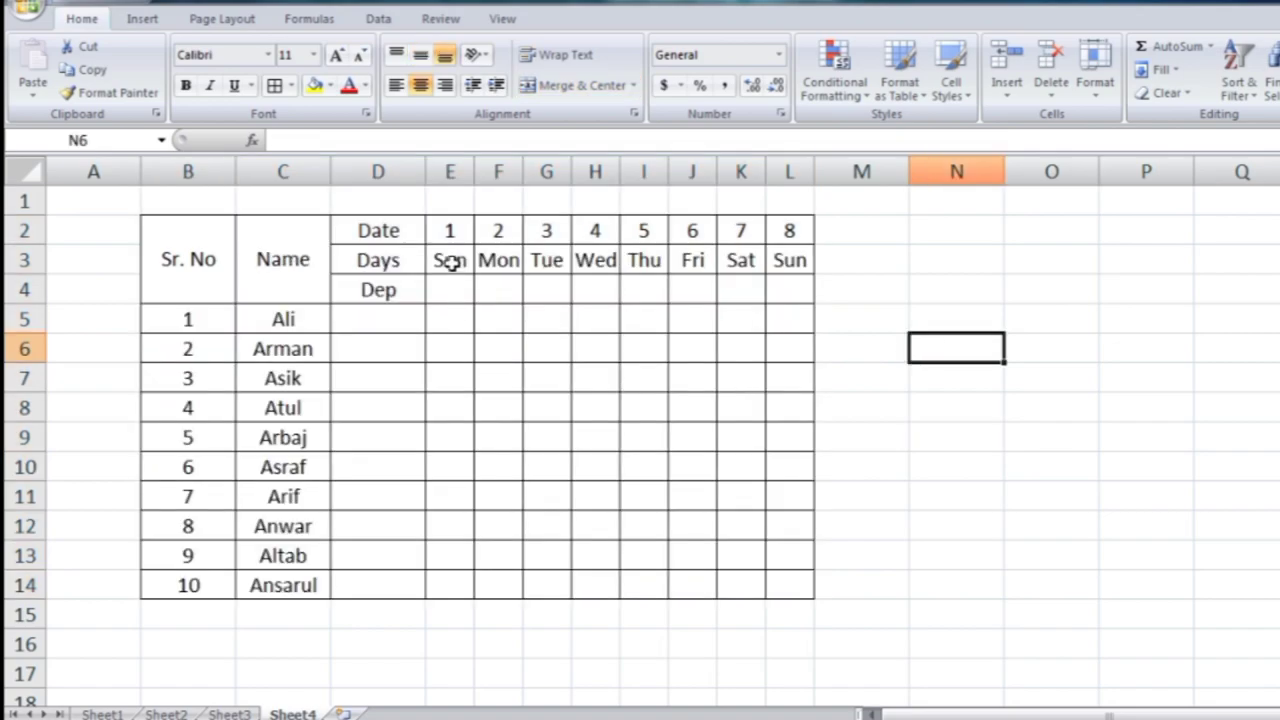
{"action": "left_click_drag", "start_coordinate": [452, 261], "coordinate": [449, 591]}
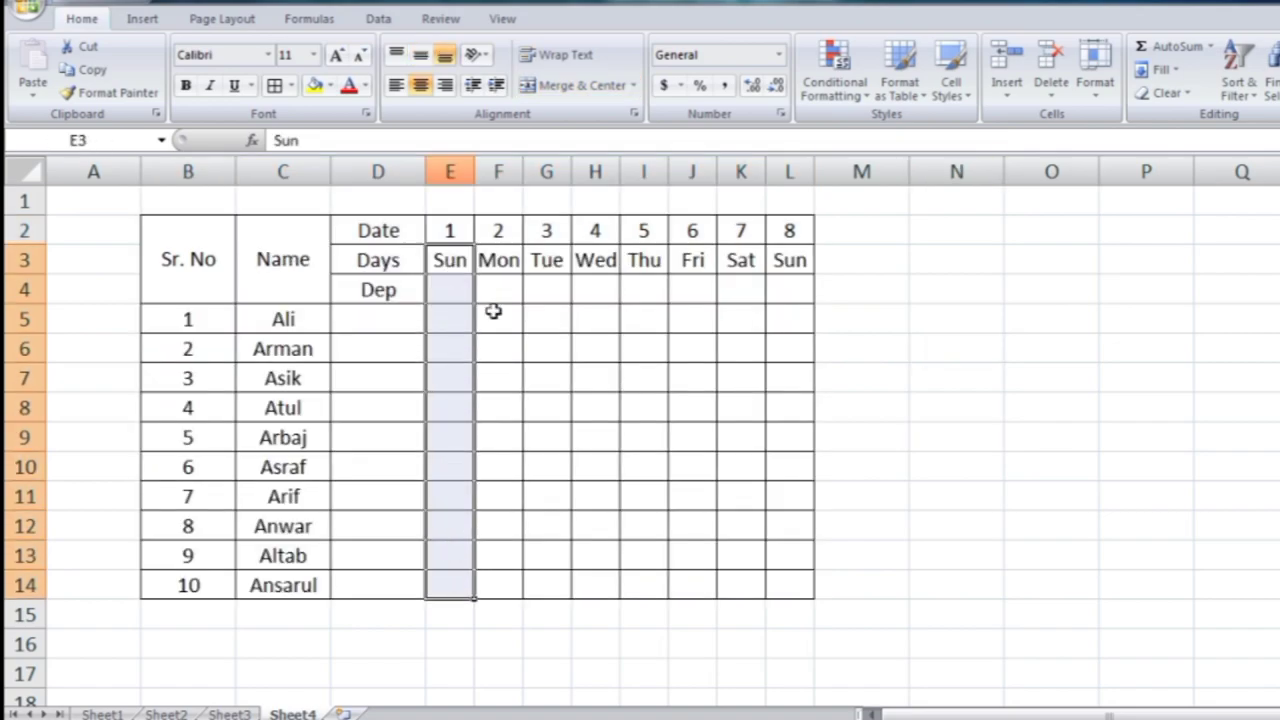
- Fill both Sunday date columns, E2:E14 and L2:L14, yellow
{"action": "left_click", "coordinate": [331, 86]}
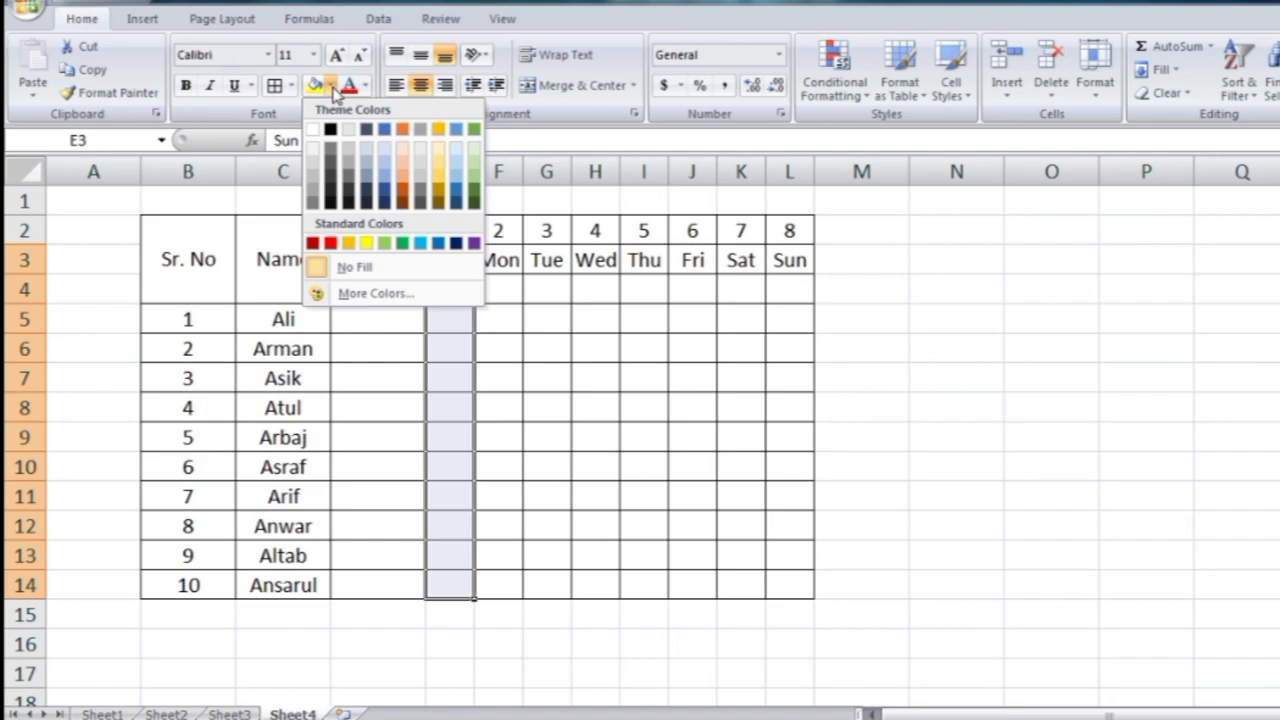
{"action": "left_click", "coordinate": [367, 242]}
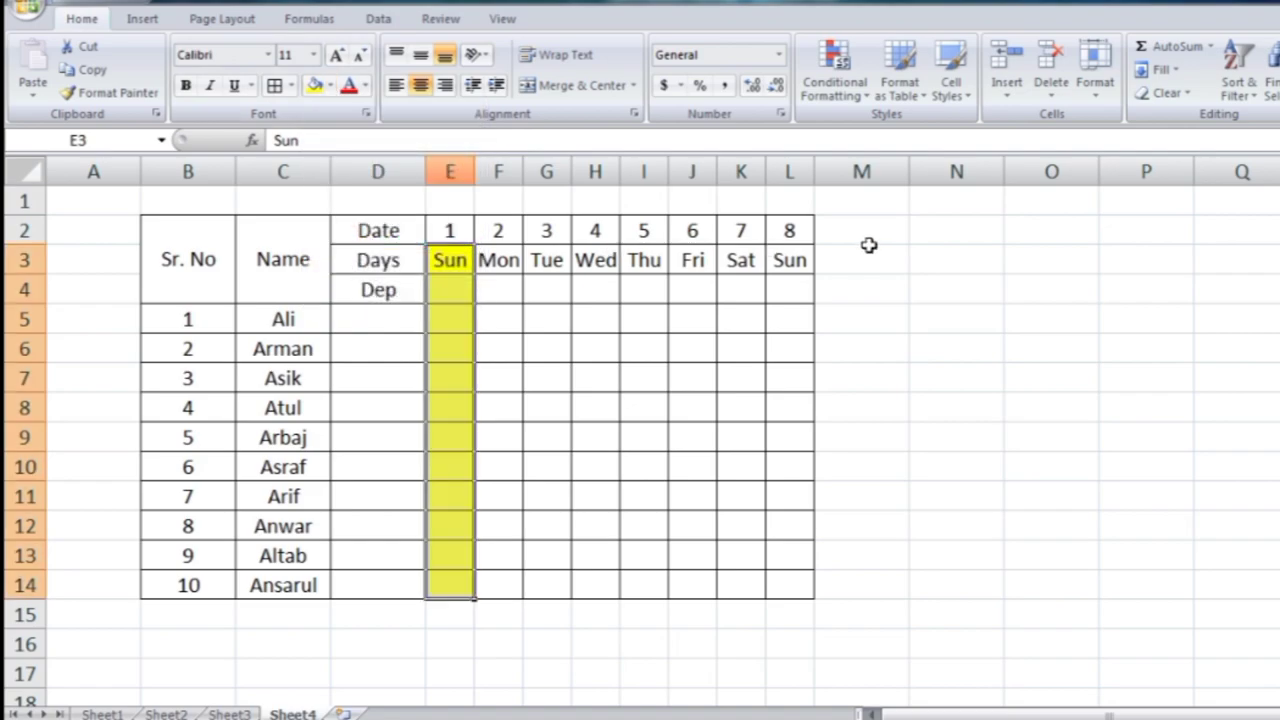
{"action": "left_click_drag", "start_coordinate": [789, 260], "coordinate": [789, 588]}
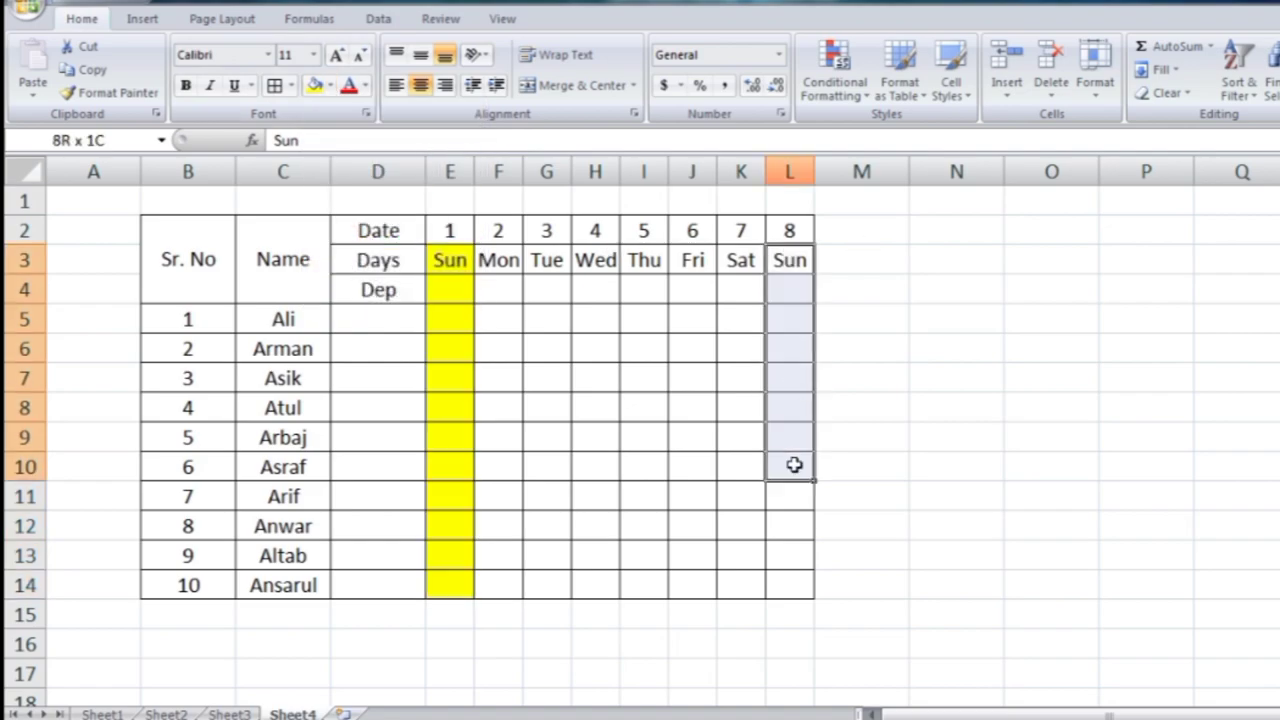
{"action": "left_click", "coordinate": [314, 85]}
{"action": "left_click", "coordinate": [458, 228]}
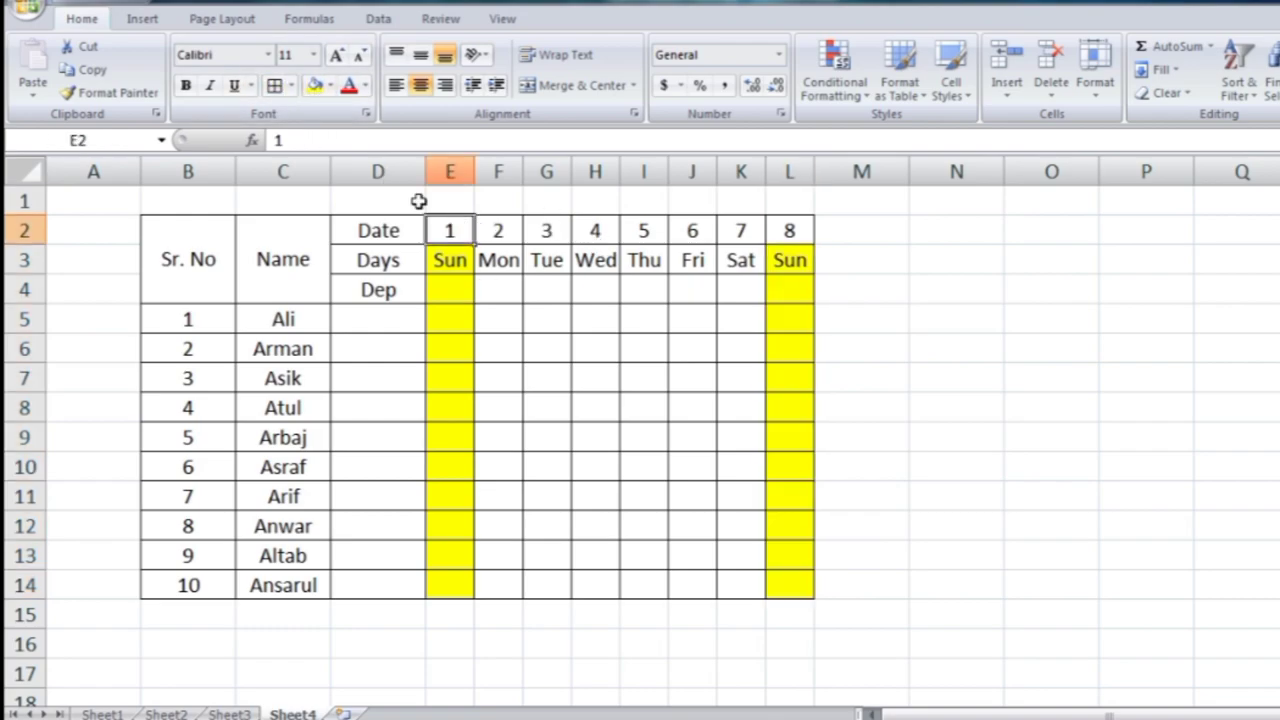
{"action": "left_click", "coordinate": [314, 85]}
{"action": "left_click", "coordinate": [789, 228]}
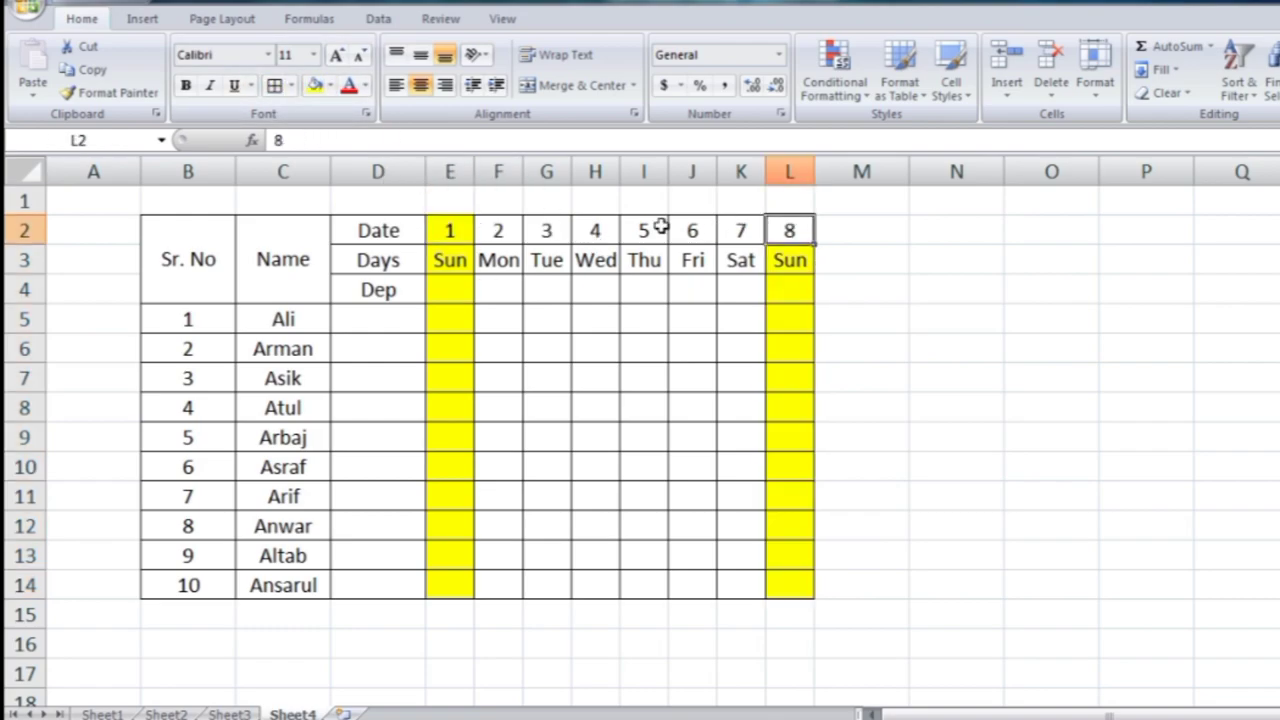
{"action": "left_click", "coordinate": [314, 85]}
{"action": "left_click", "coordinate": [877, 316]}
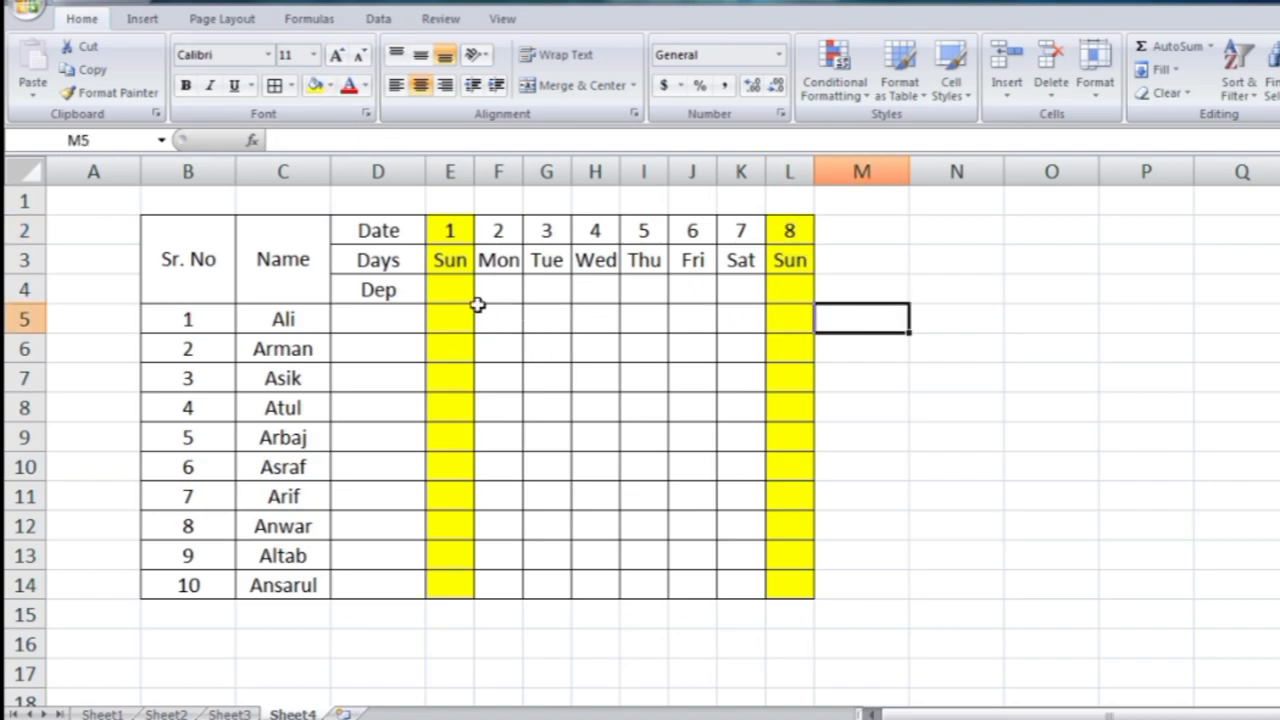
- Enter each employee's department in column D and bold the Sr. No, Name and row-label headers
{"action": "left_click", "coordinate": [378, 322]}
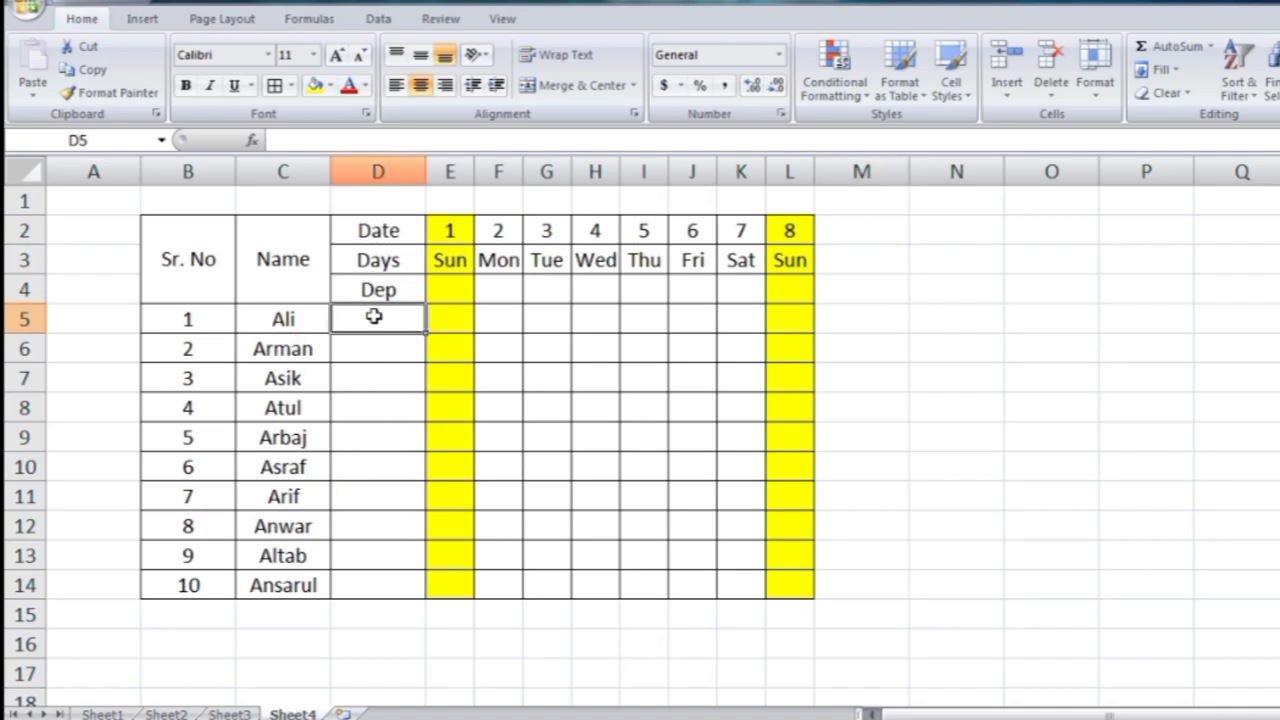
{"action": "left_click", "coordinate": [556, 384]}
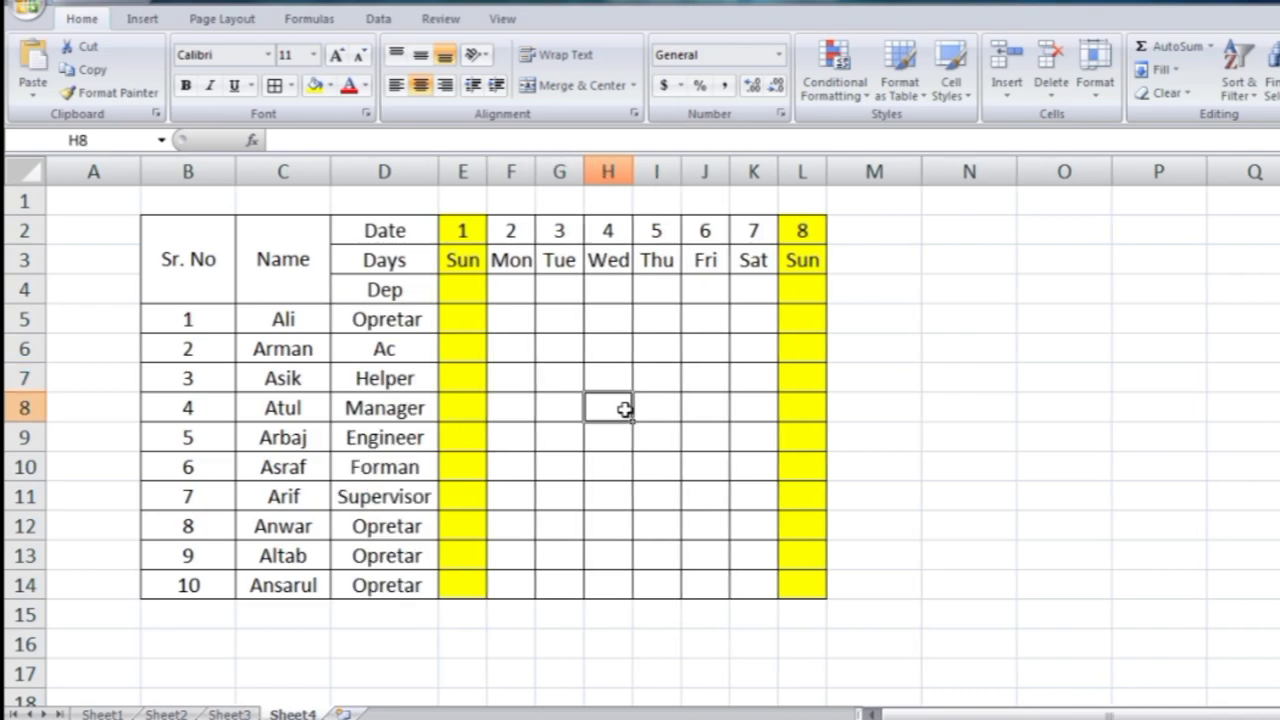
{"action": "left_click_drag", "start_coordinate": [188, 259], "coordinate": [375, 270]}
{"action": "left_click", "coordinate": [185, 85]}
- Bold the date and day-name header rows E2:L3
{"action": "left_click", "coordinate": [654, 354]}
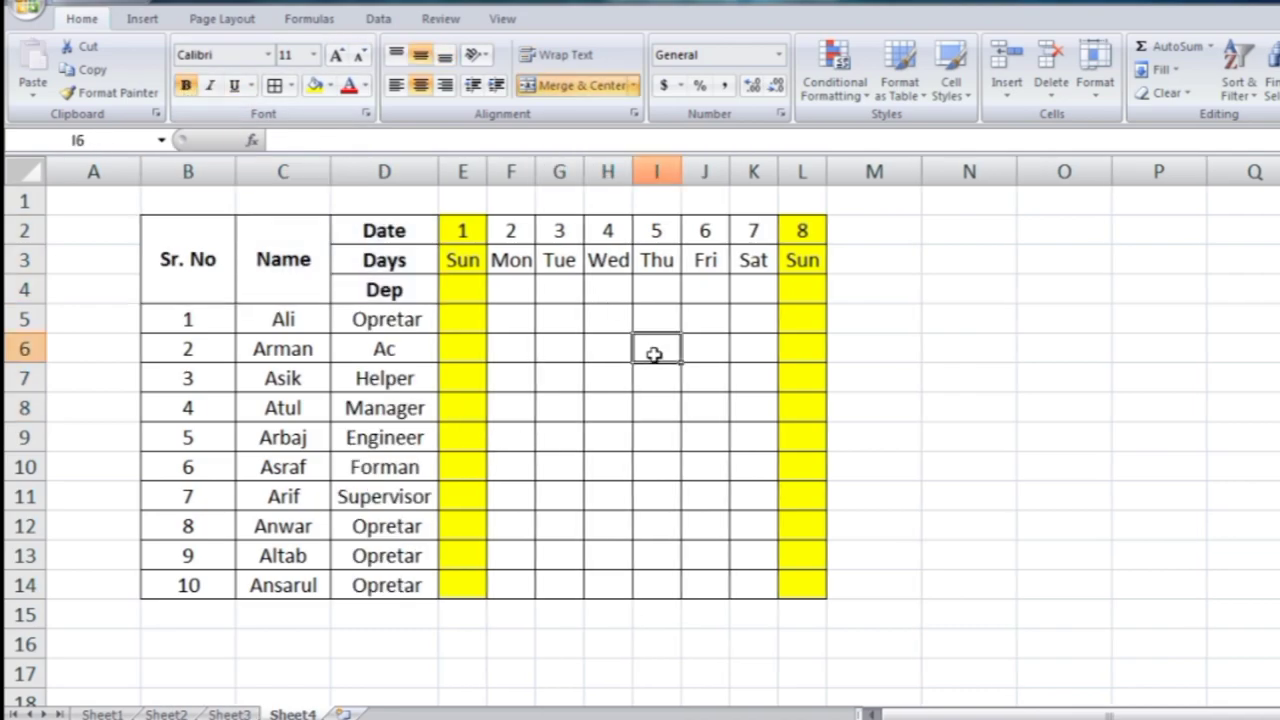
{"action": "left_click_drag", "start_coordinate": [467, 233], "coordinate": [793, 256]}
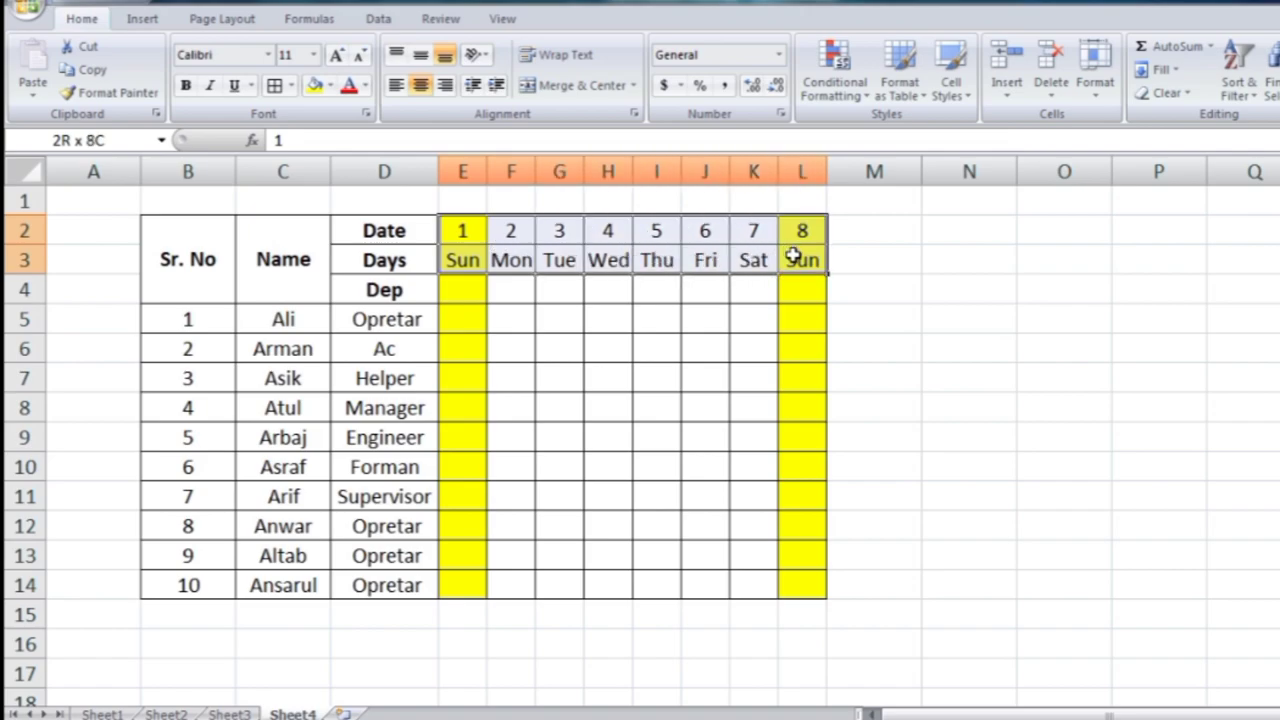
{"action": "left_click", "coordinate": [185, 85]}
{"action": "left_click", "coordinate": [559, 318]}
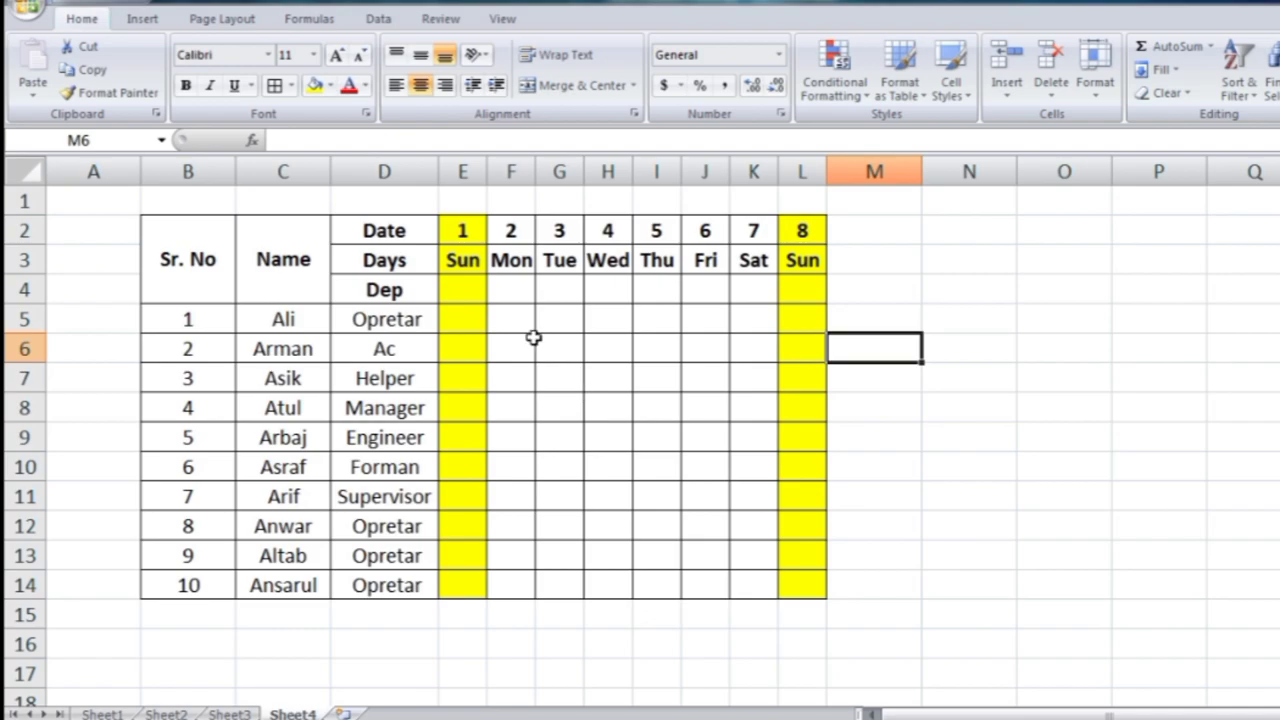
- Enter the P and A attendance marks down the Mon column F
{"action": "left_click", "coordinate": [518, 297]}
{"action": "type", "text": "P"}
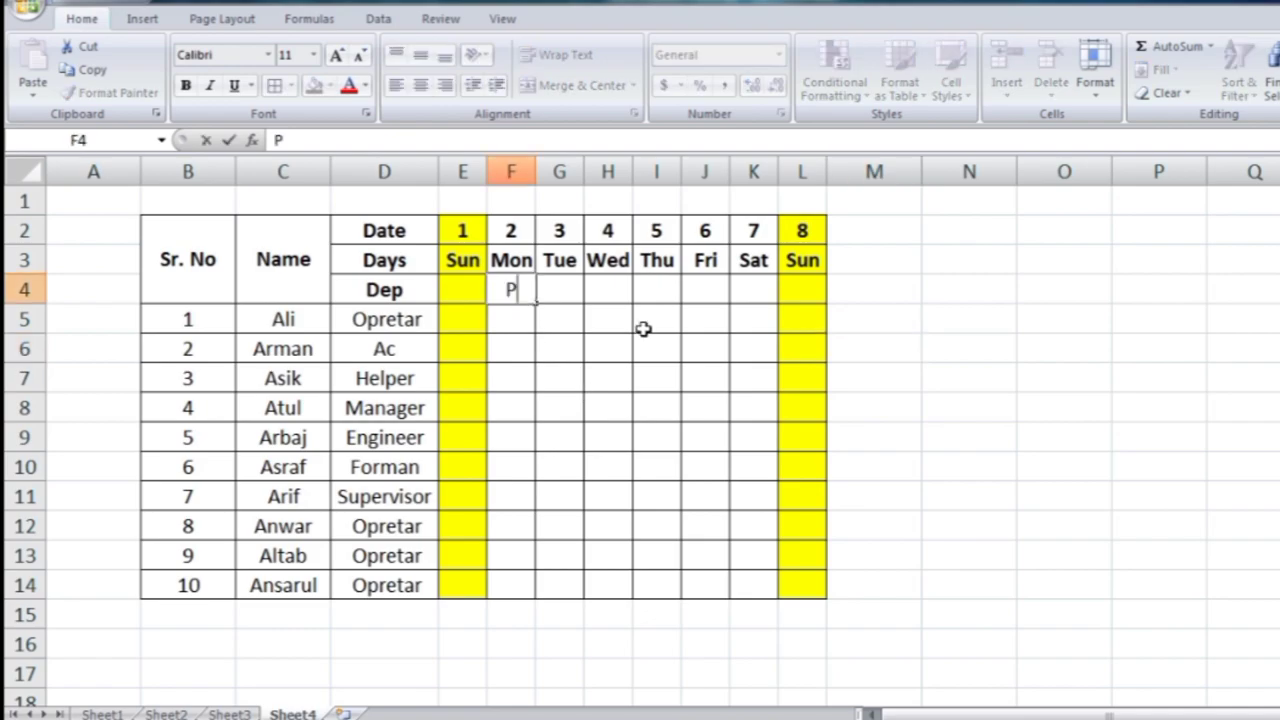
{"action": "key", "text": "Return"}
{"action": "type", "text": "A"}
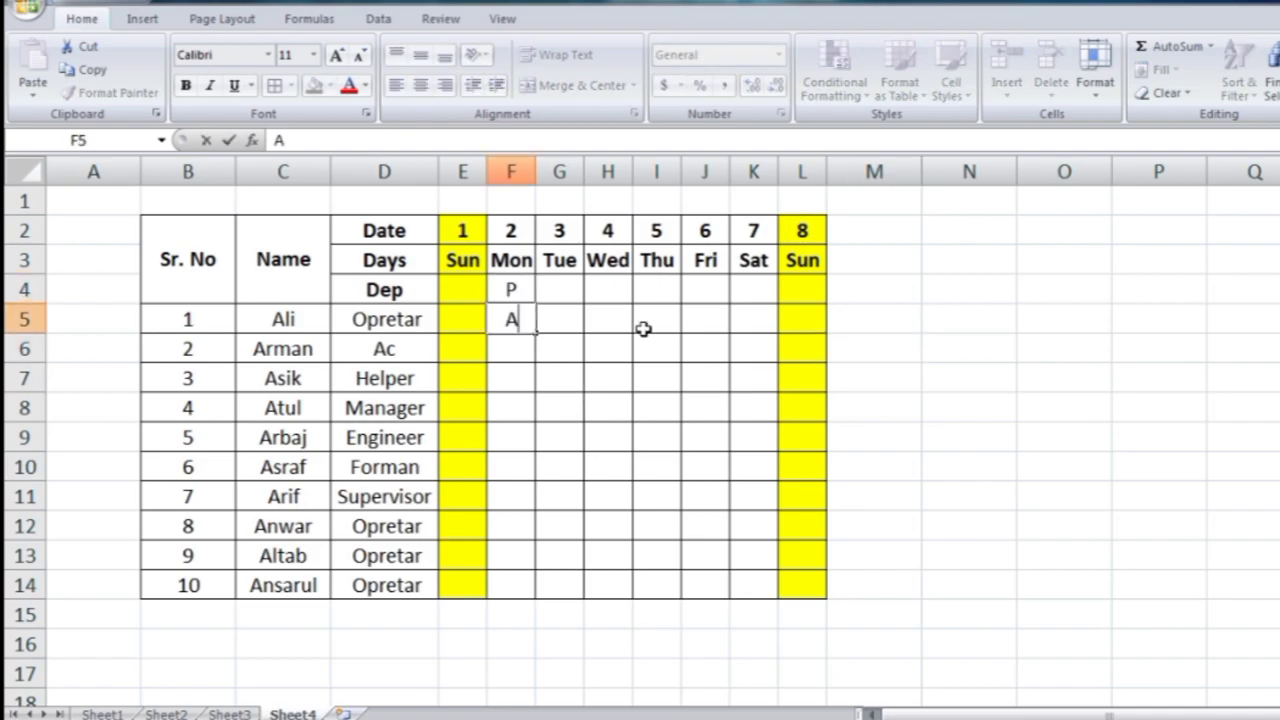
{"action": "key", "text": "Return"}
{"action": "type", "text": "P"}
{"action": "key", "text": "Return"}
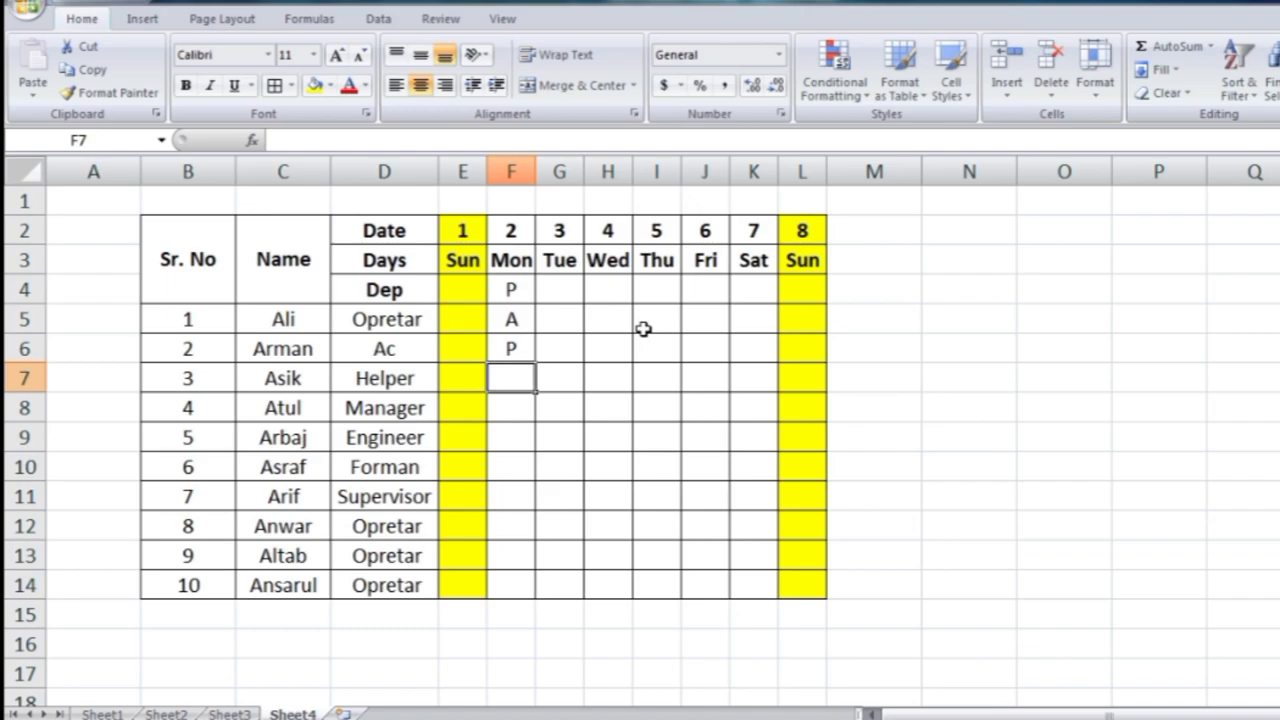
{"action": "type", "text": "P"}
{"action": "key", "text": "Return"}
{"action": "type", "text": "P"}
{"action": "key", "text": "Return"}
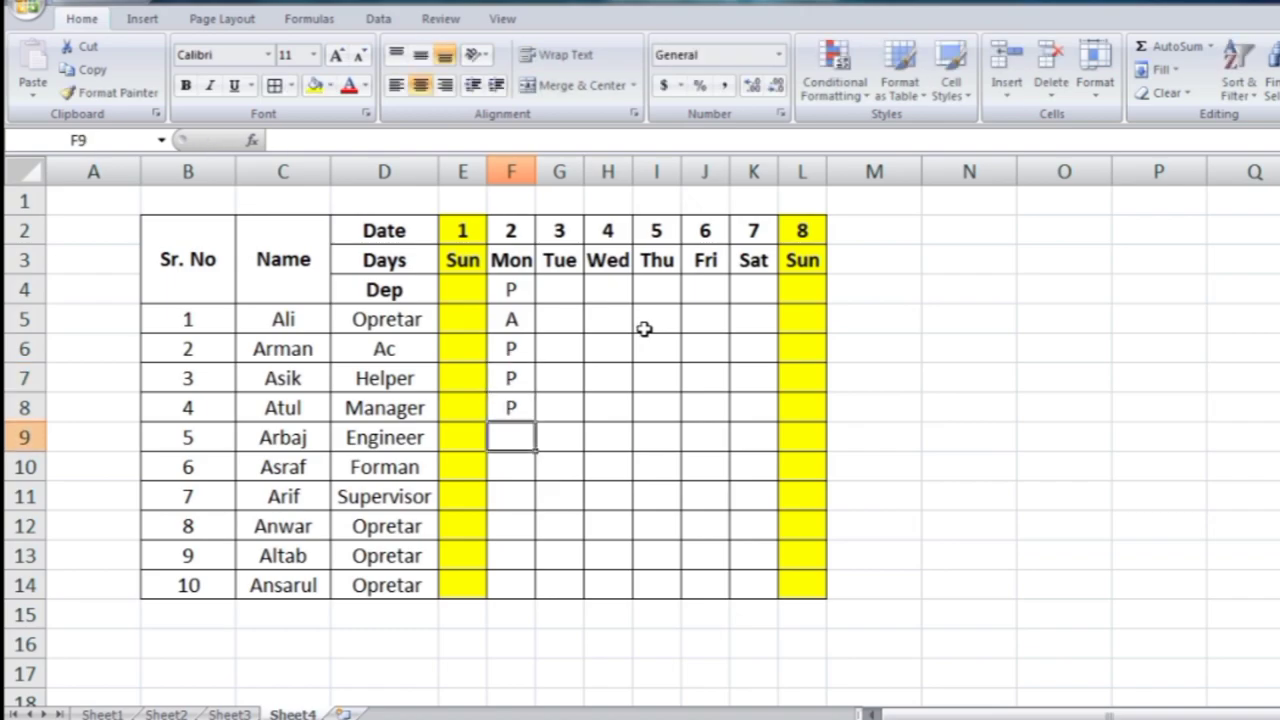
{"action": "type", "text": "A"}
{"action": "key", "text": "Return"}
{"action": "type", "text": "P"}
{"action": "key", "text": "Return"}
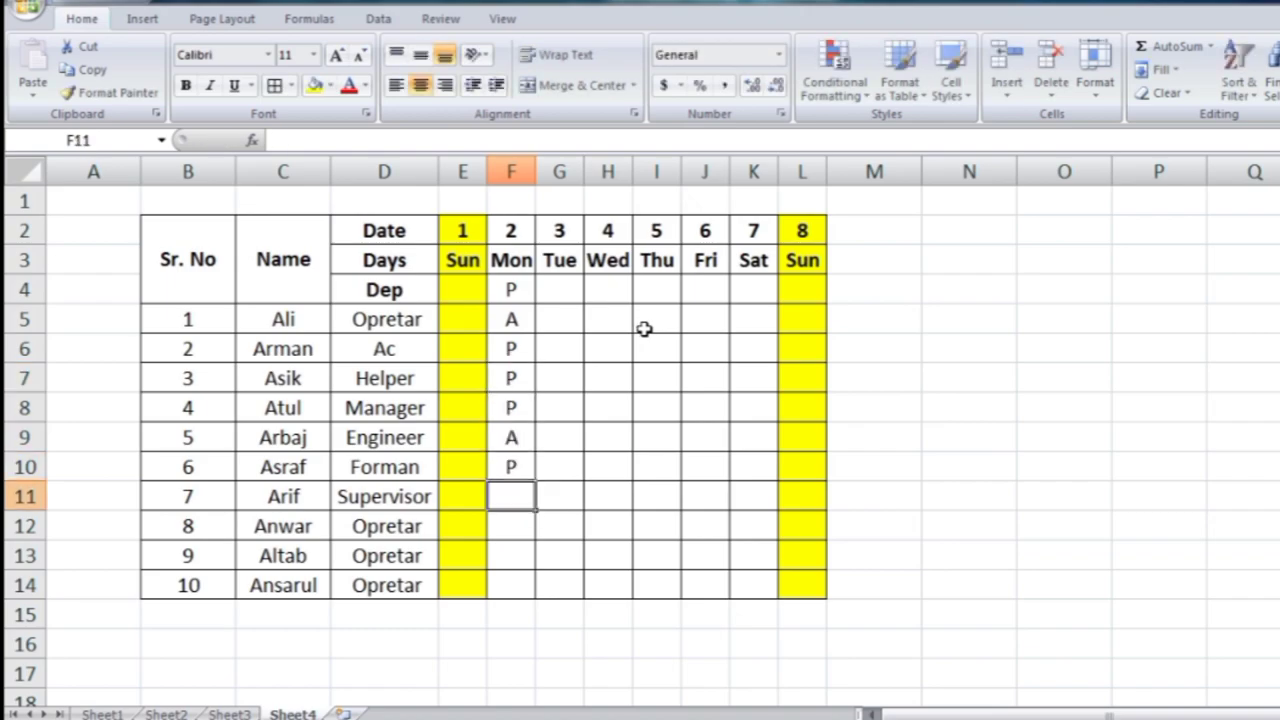
{"action": "type", "text": "P"}
{"action": "key", "text": "Return"}
{"action": "type", "text": "P PA A"}
- Copy Mon's marks across to Sat, then change several A marks to P
{"action": "mouse_move", "coordinate": [510, 289]}
{"action": "left_mouse_down"}
{"action": "mouse_move", "coordinate": [510, 585]}
{"action": "mouse_move", "coordinate": [755, 590]}
{"action": "left_mouse_up"}
{"action": "left_click", "coordinate": [559, 437]}
{"action": "left_click", "coordinate": [753, 437]}
{"action": "type", "text": "P"}
{"action": "left_click", "coordinate": [607, 319]}
{"action": "type", "text": "P"}
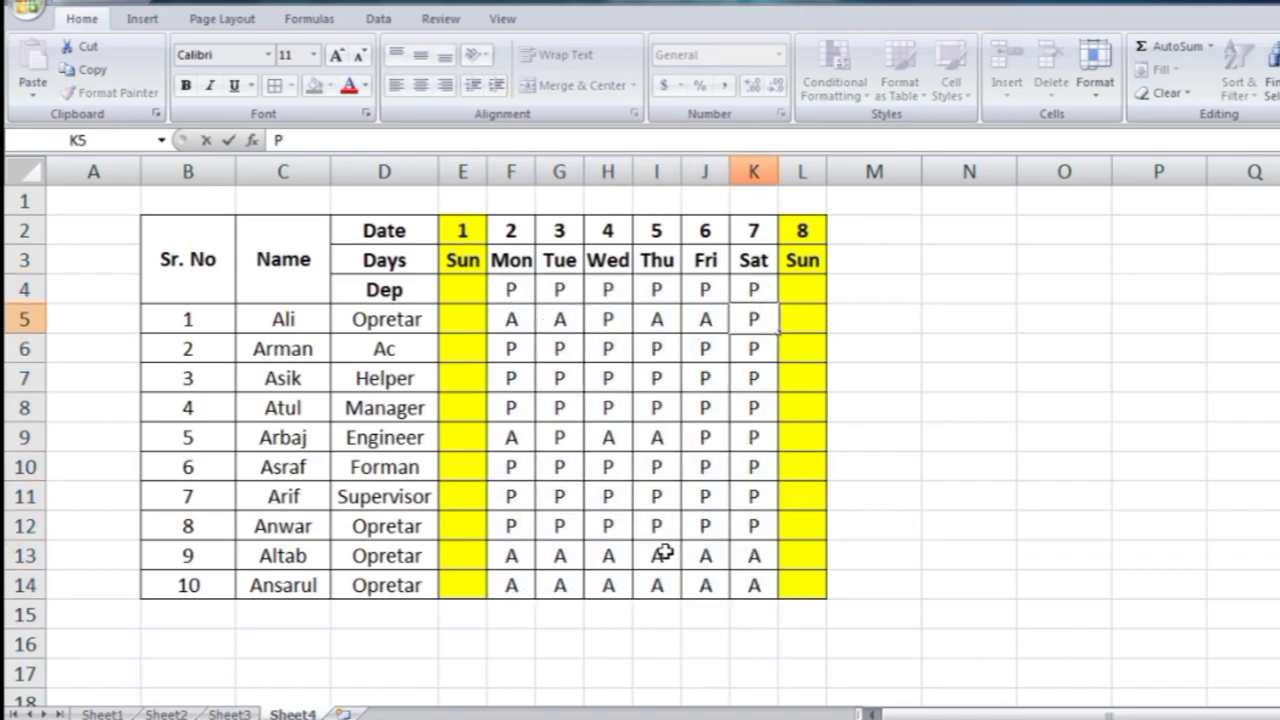
{"action": "left_click", "coordinate": [607, 437]}
{"action": "type", "text": "P"}
{"action": "left_click", "coordinate": [955, 414]}
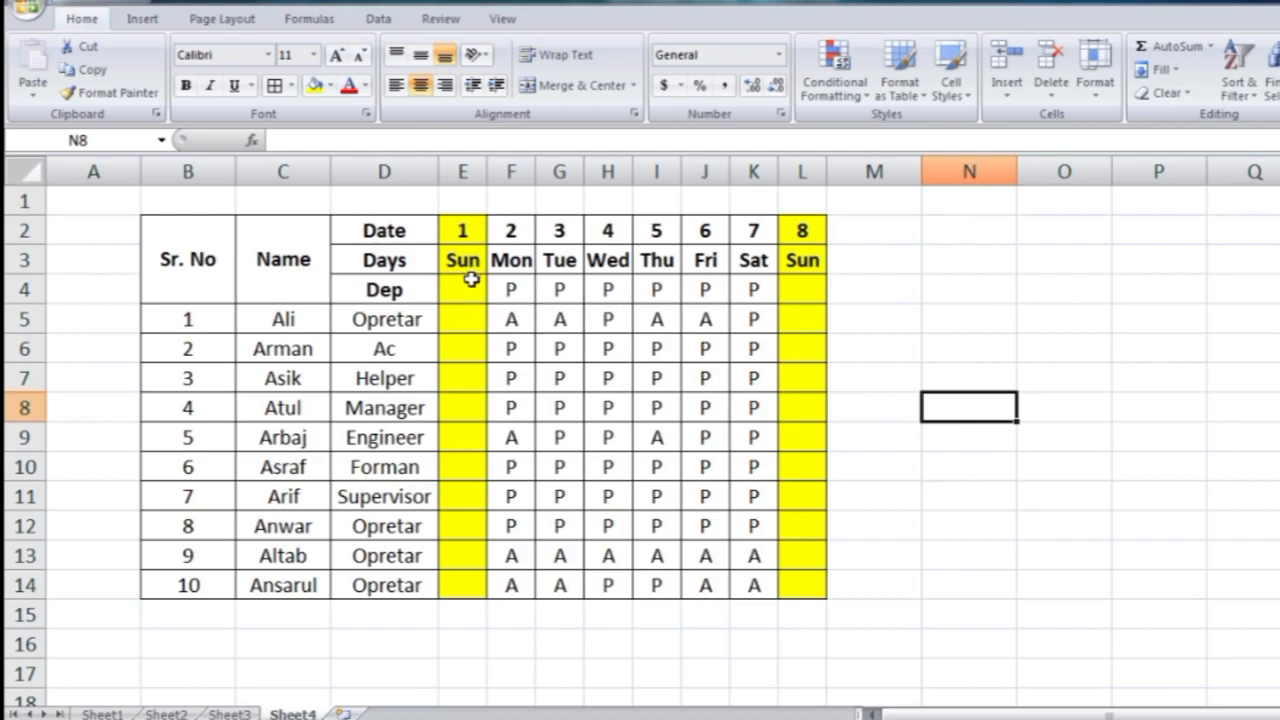
- Merge the Dep row cells E4:L4 into one cell and clear the leftover P
{"action": "left_click_drag", "start_coordinate": [455, 290], "coordinate": [463, 582]}
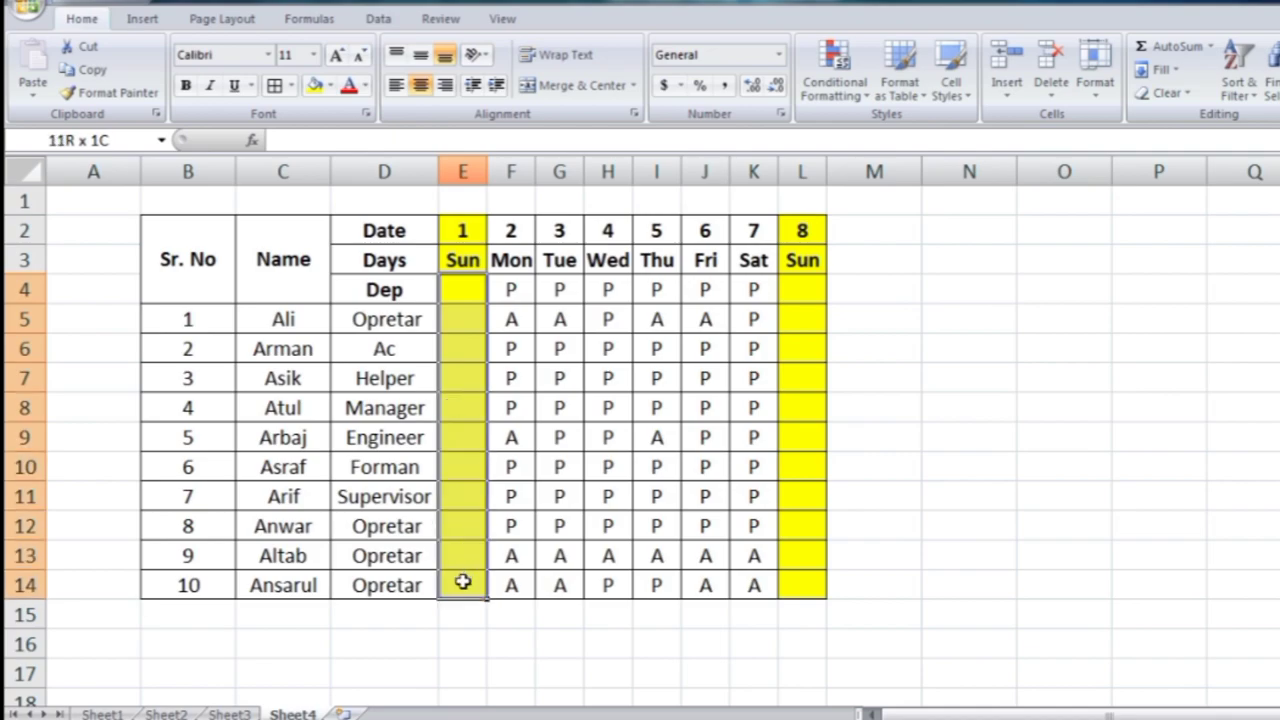
{"action": "left_click_drag", "start_coordinate": [463, 582], "coordinate": [663, 420]}
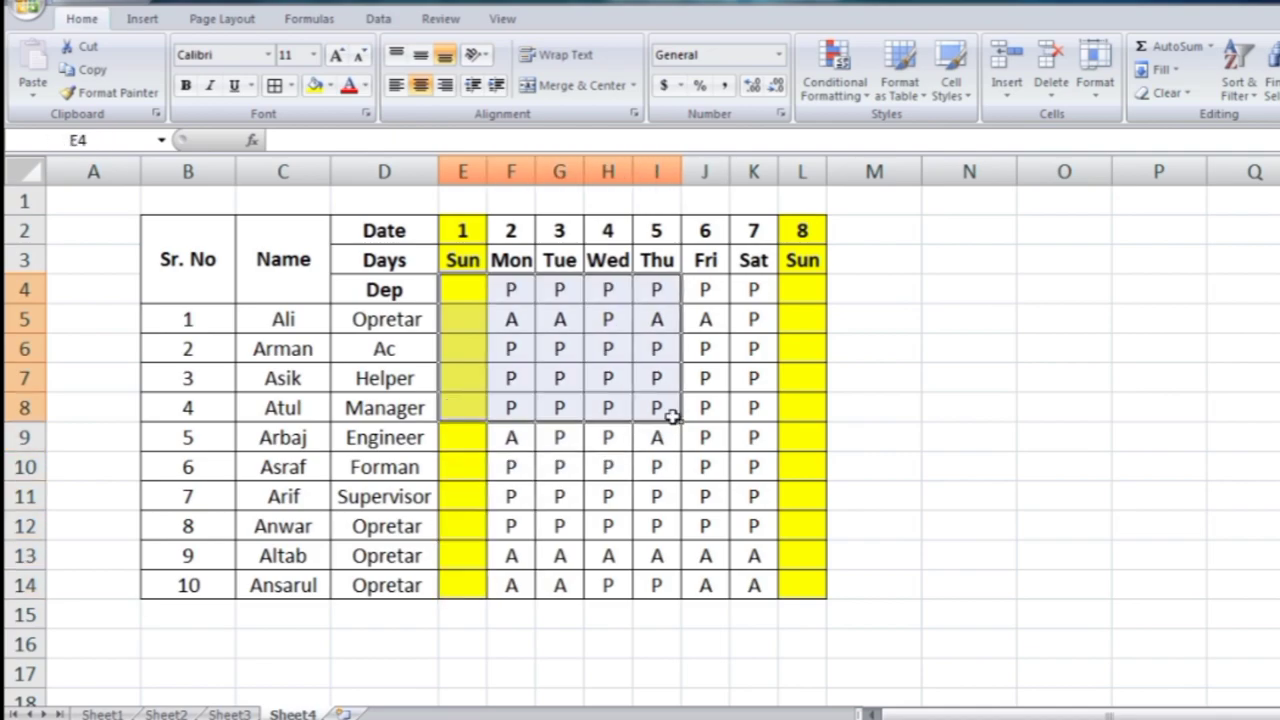
{"action": "left_click", "coordinate": [656, 437]}
{"action": "left_click", "coordinate": [733, 455]}
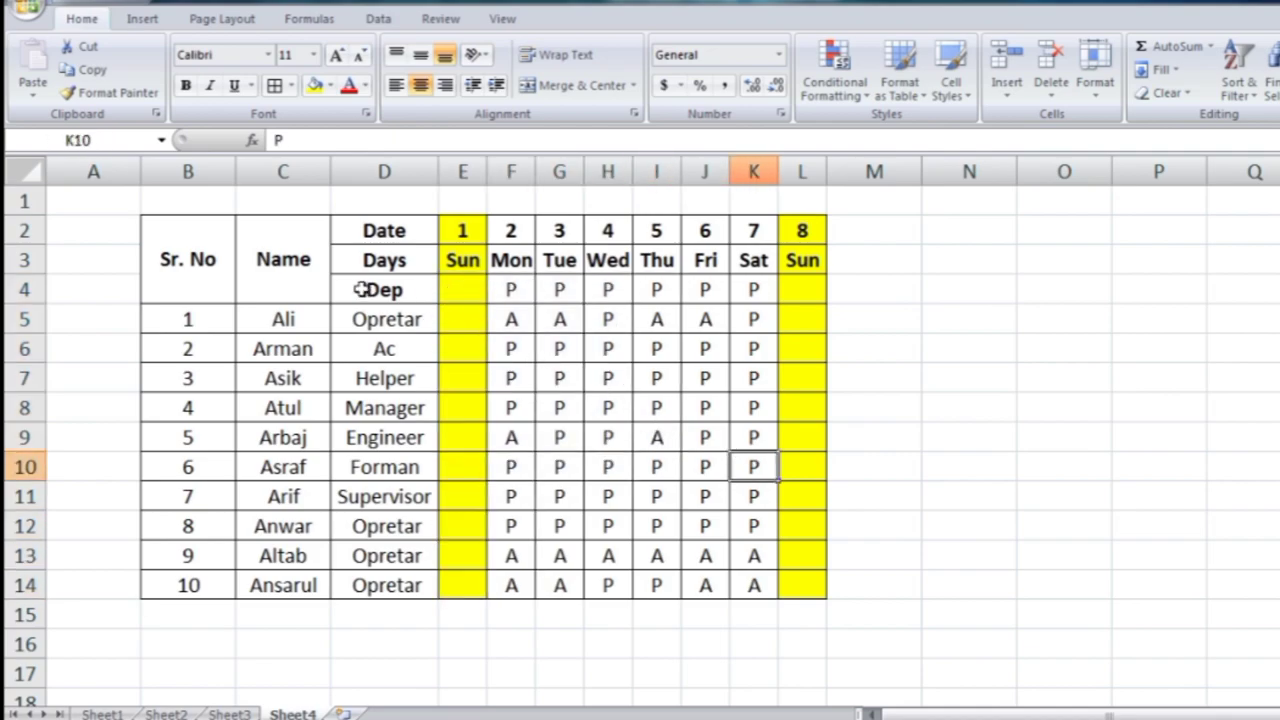
{"action": "left_click_drag", "start_coordinate": [365, 290], "coordinate": [705, 290]}
{"action": "left_click", "coordinate": [678, 348]}
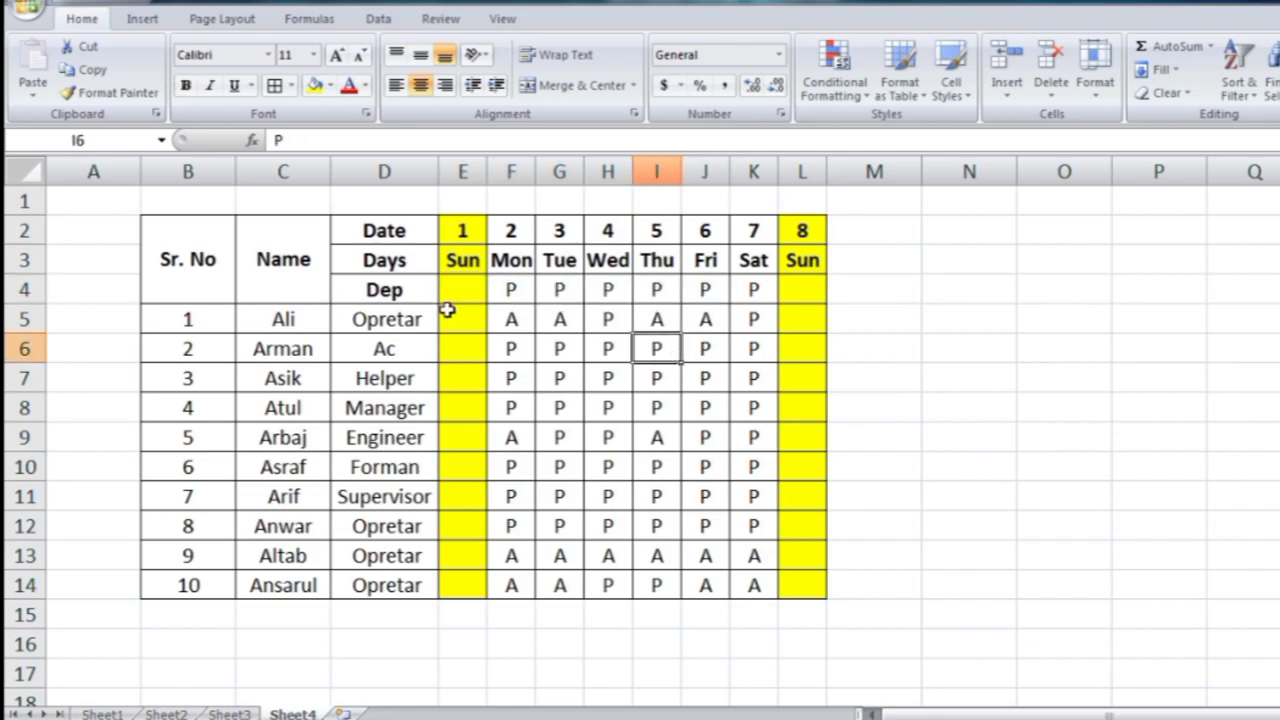
{"action": "left_click_drag", "start_coordinate": [453, 289], "coordinate": [737, 288]}
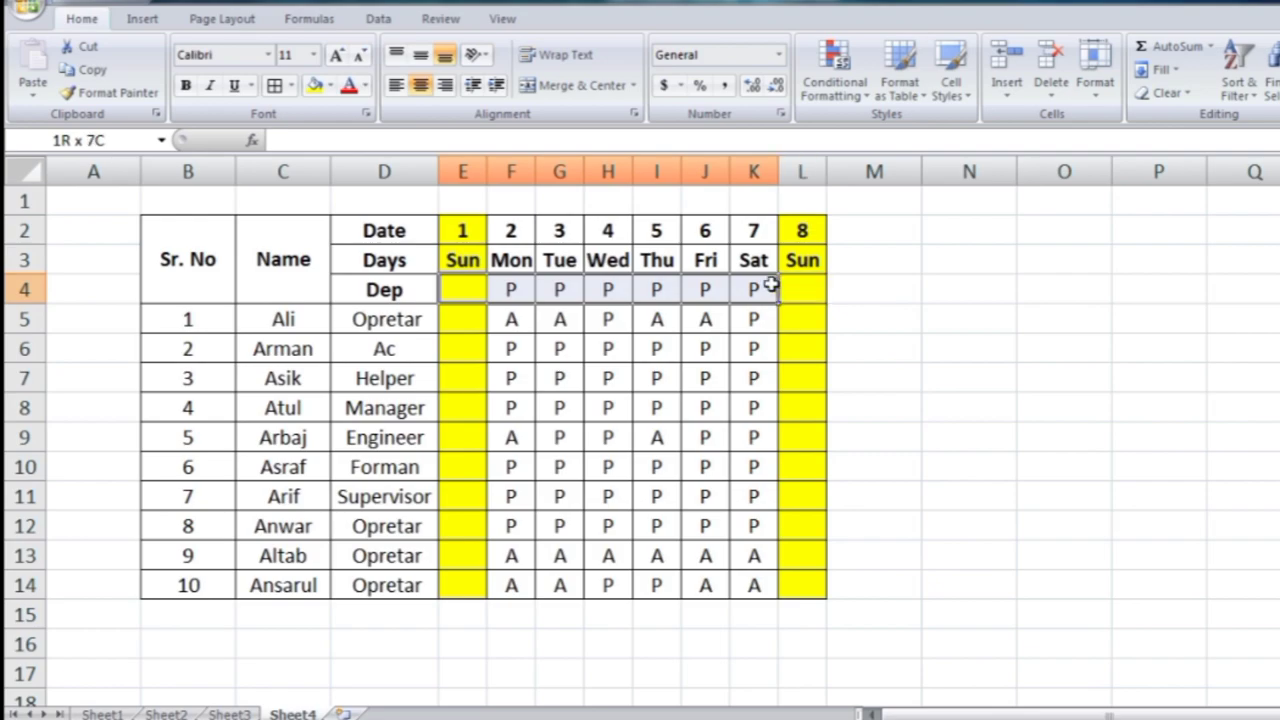
{"action": "left_click_drag", "start_coordinate": [737, 288], "coordinate": [800, 288]}
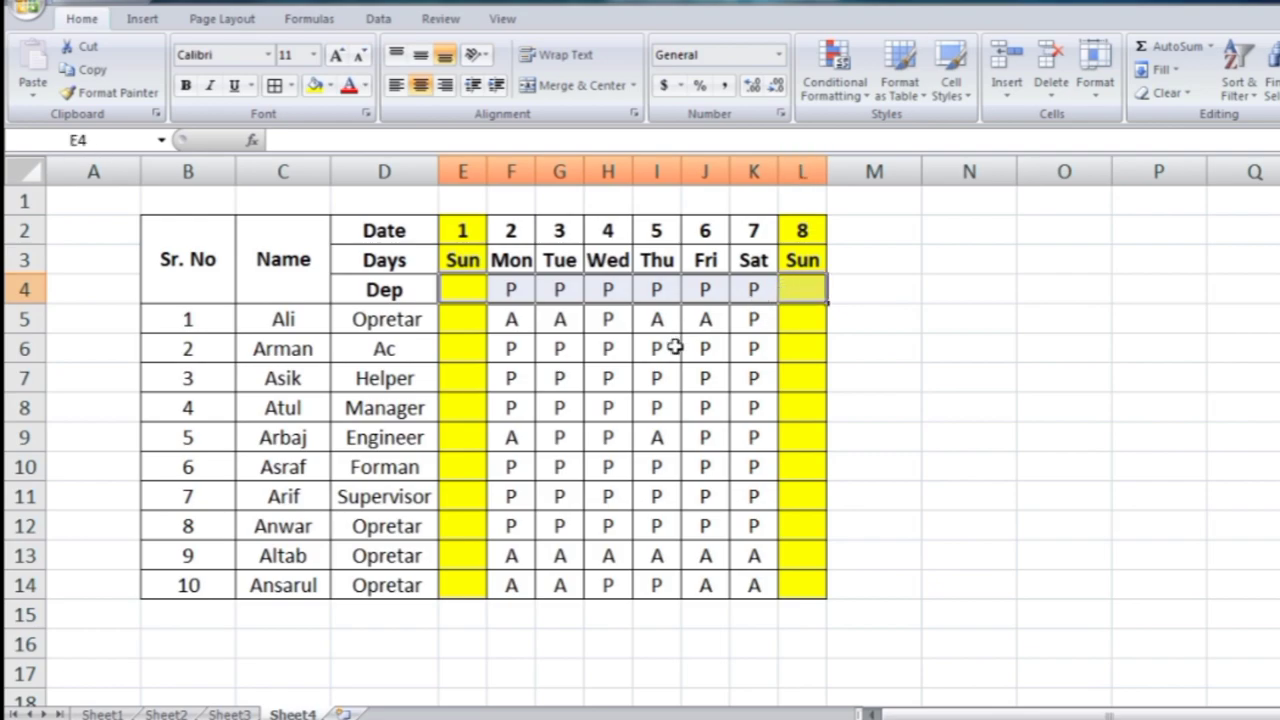
{"action": "left_click", "coordinate": [575, 85]}
{"action": "left_click", "coordinate": [672, 452]}
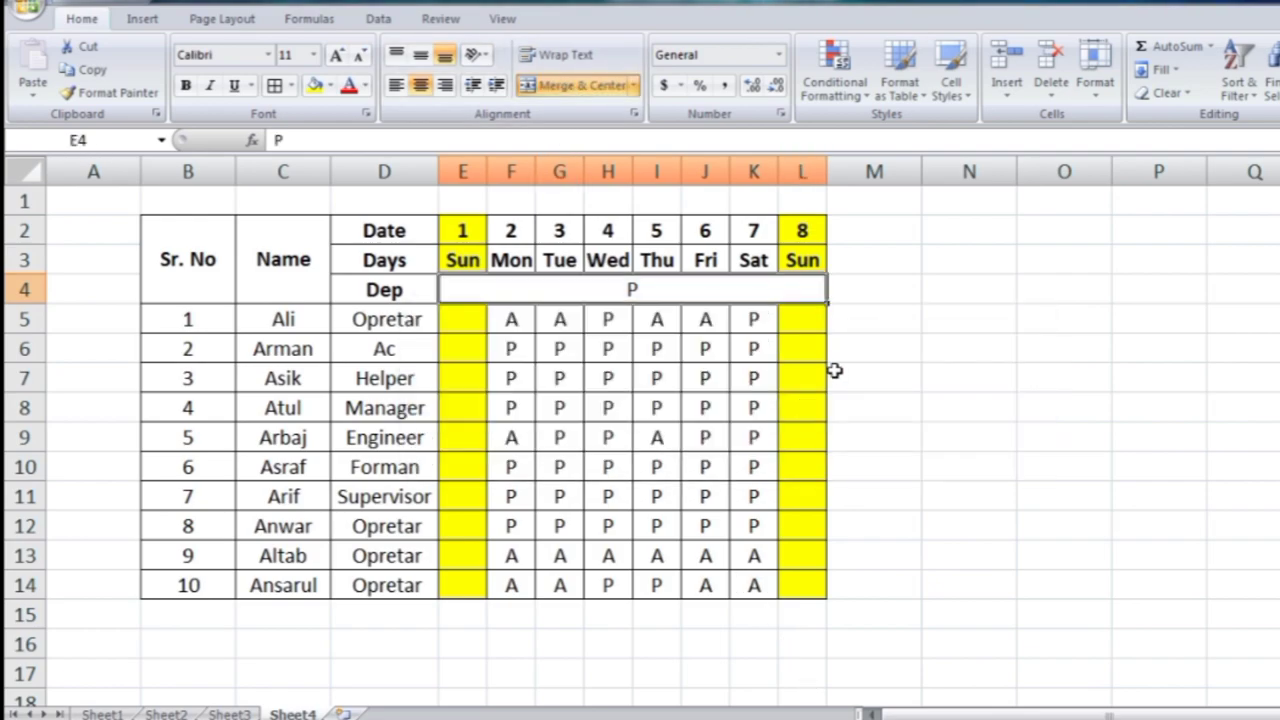
{"action": "key", "text": "BackSpace"}
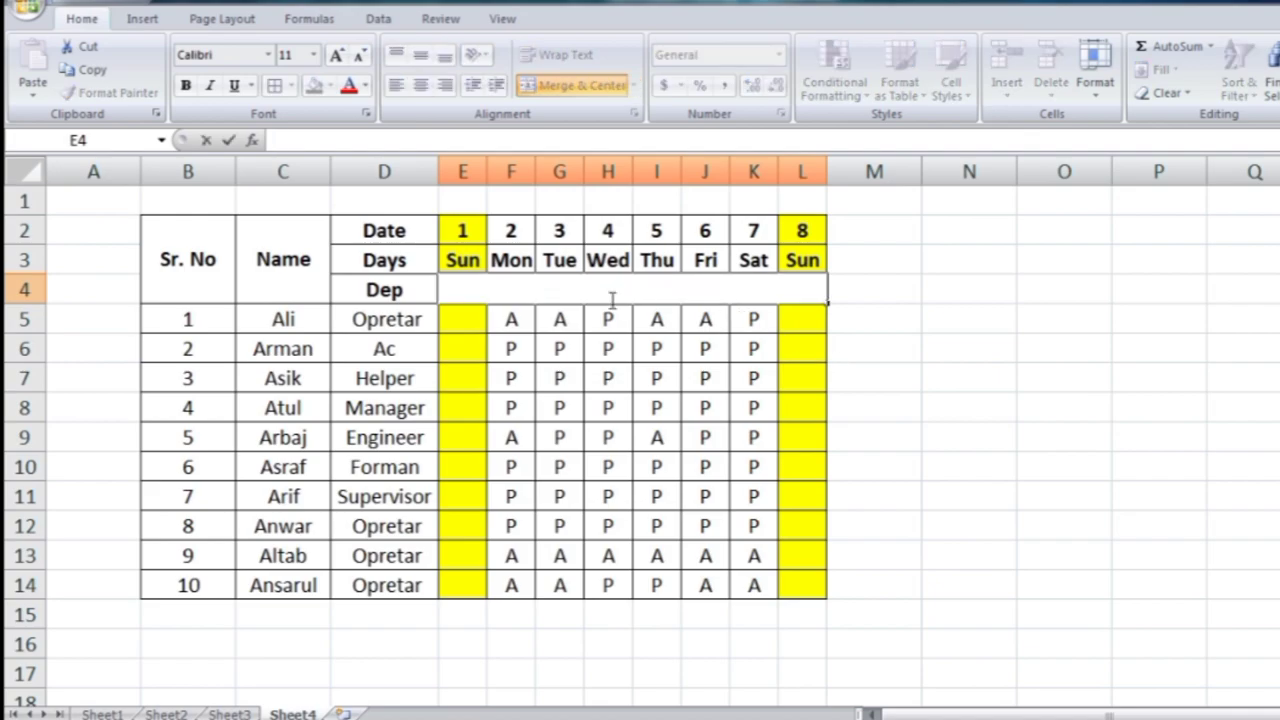
{"action": "left_click", "coordinate": [656, 378]}
- Fill the merged E4:L4 cell yellow, then select the attendance marks F5:K14
{"action": "left_click", "coordinate": [600, 289]}
{"action": "left_click", "coordinate": [314, 85]}
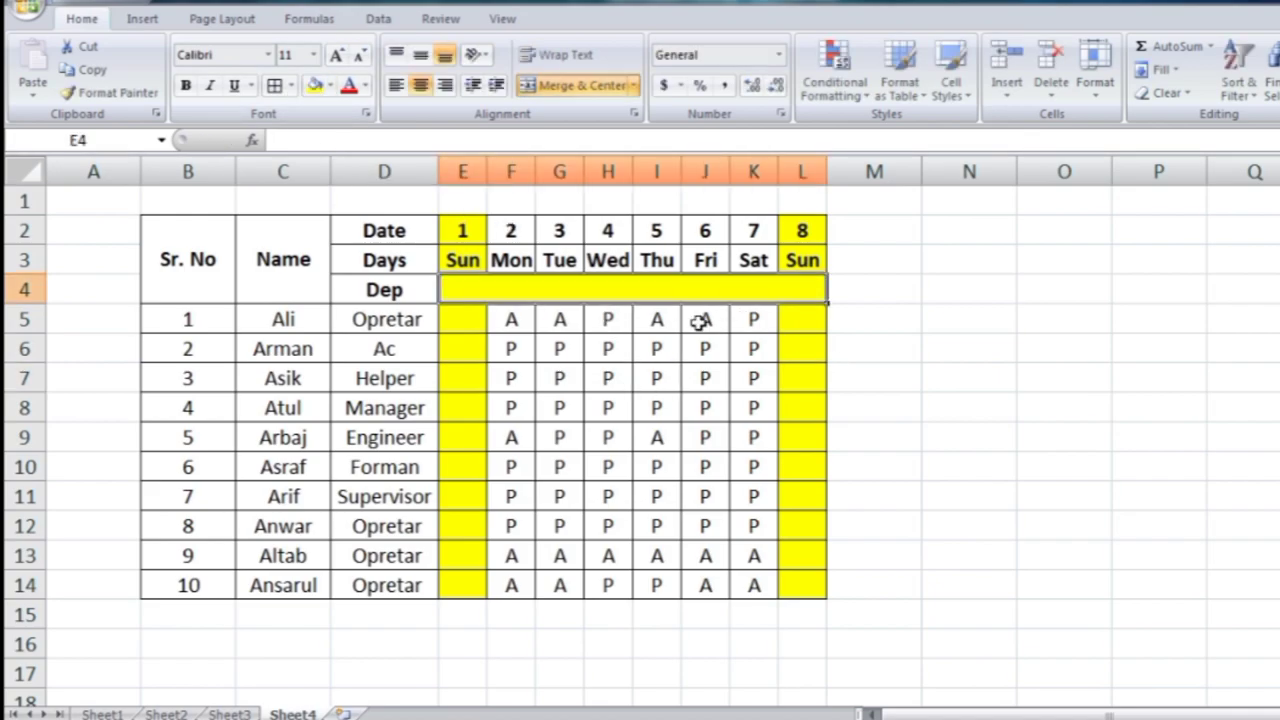
{"action": "left_click", "coordinate": [932, 378]}
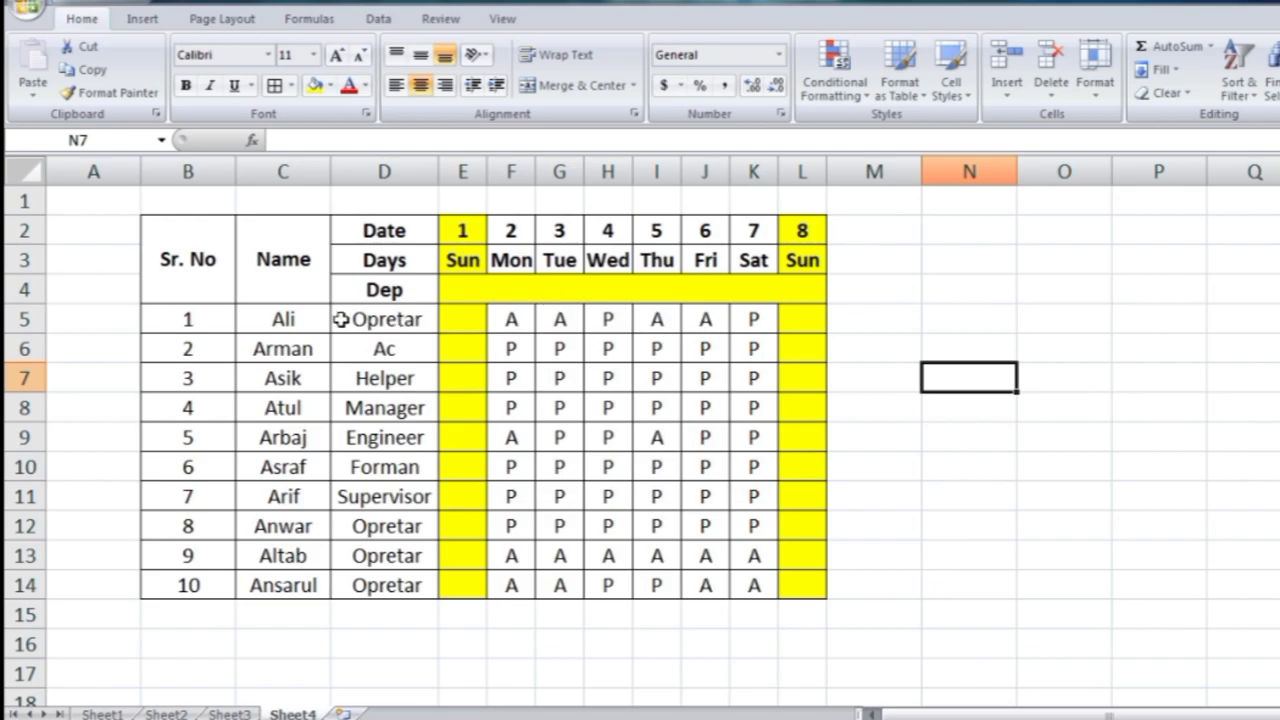
{"action": "left_click_drag", "start_coordinate": [270, 320], "coordinate": [755, 320]}
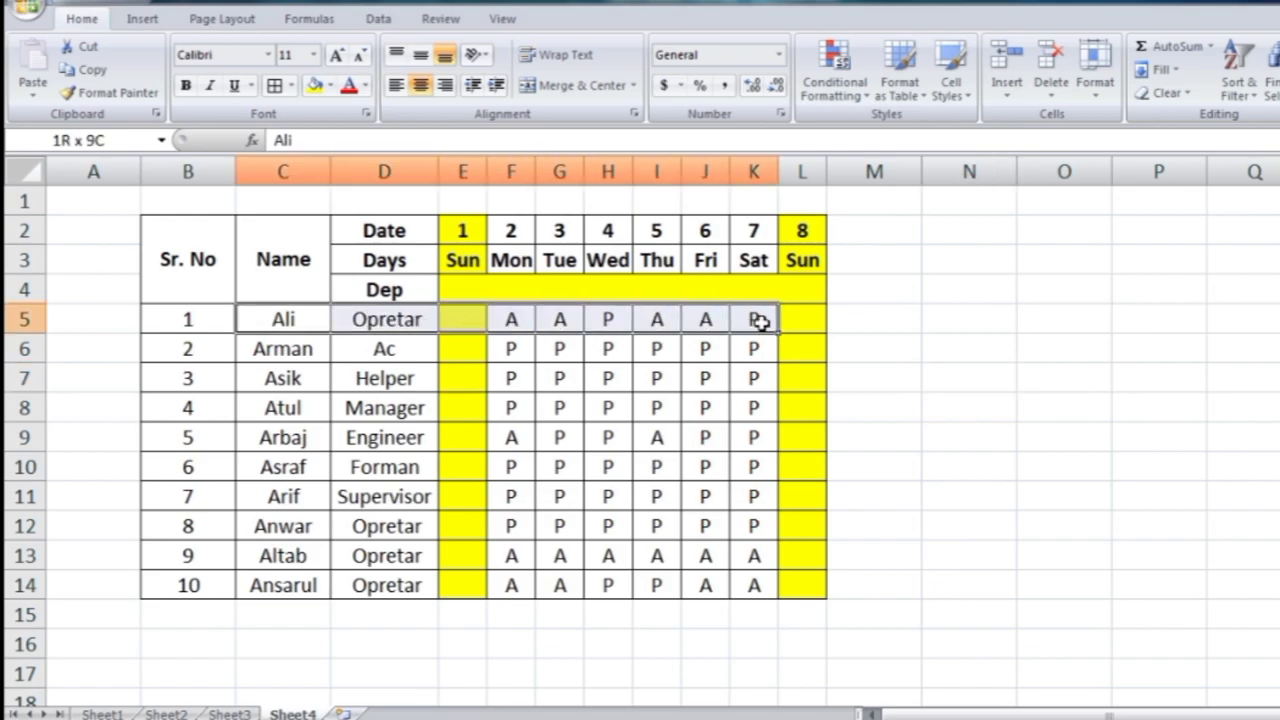
{"action": "left_click", "coordinate": [634, 380]}
{"action": "left_click", "coordinate": [543, 290]}
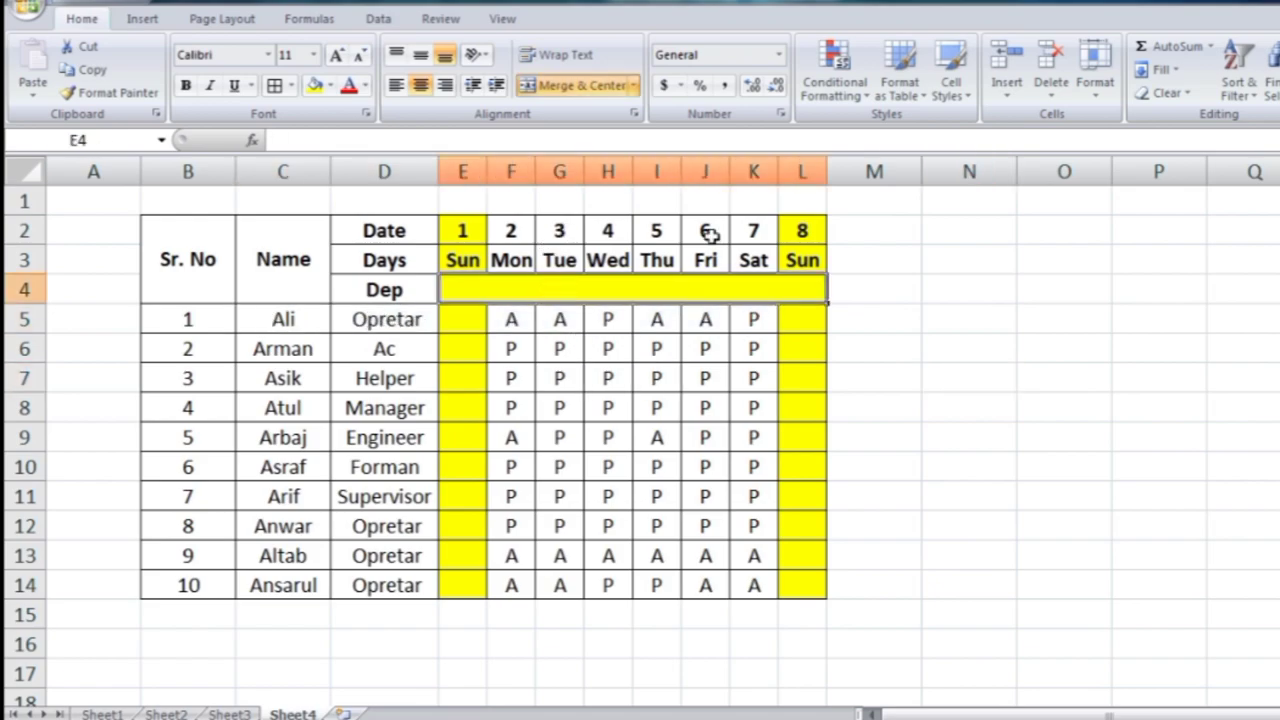
{"action": "left_click", "coordinate": [656, 406]}
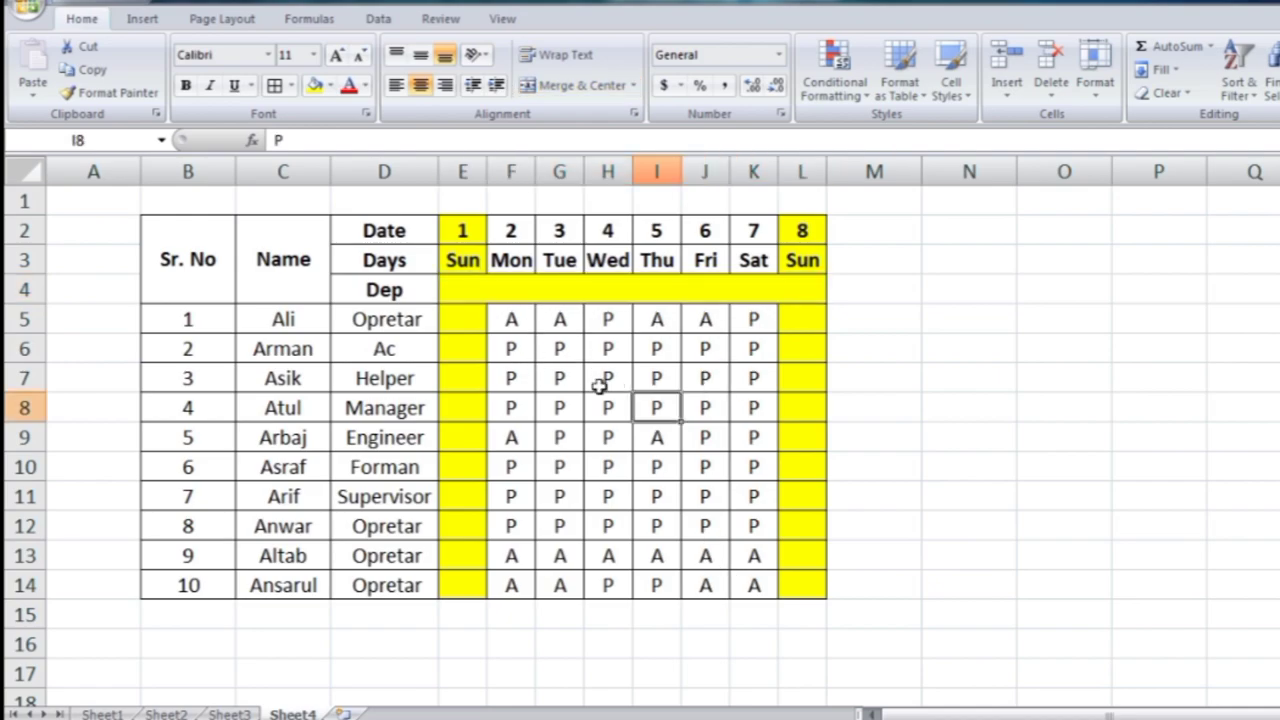
{"action": "left_click_drag", "start_coordinate": [510, 320], "coordinate": [706, 604]}
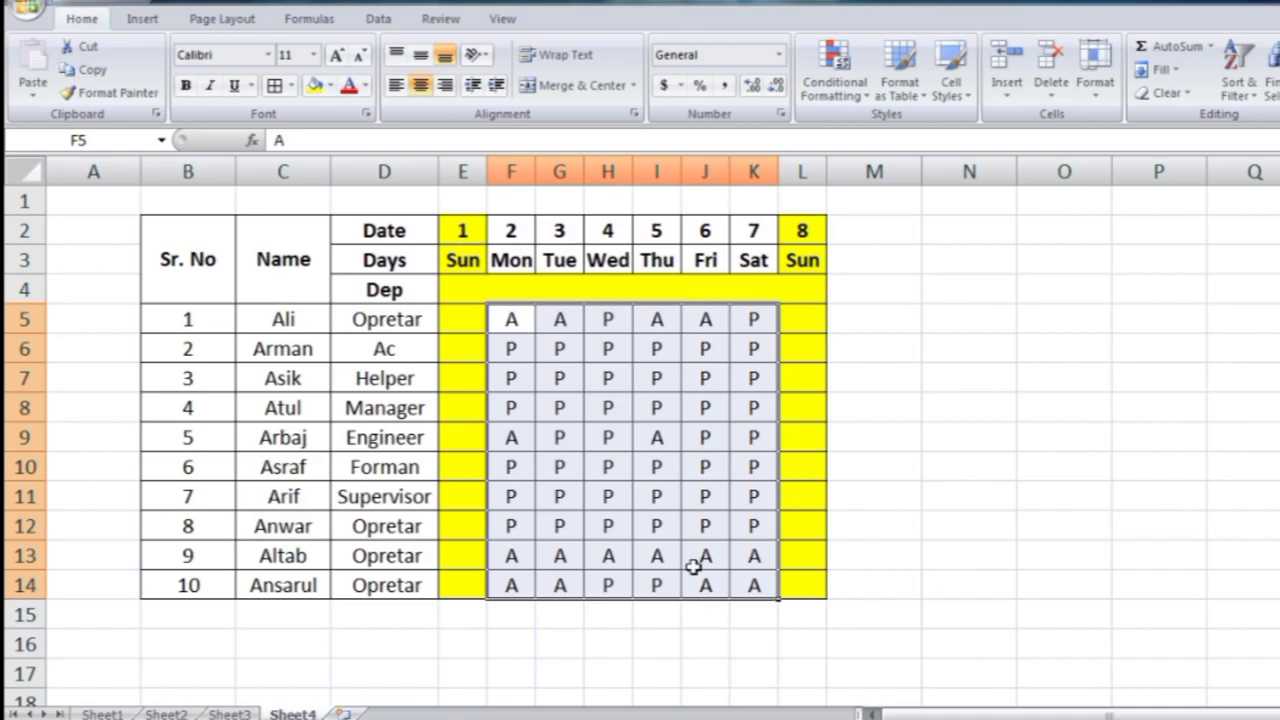
- Start a new conditional formatting rule for cells containing the specific text 'A'
{"action": "left_click", "coordinate": [839, 95]}
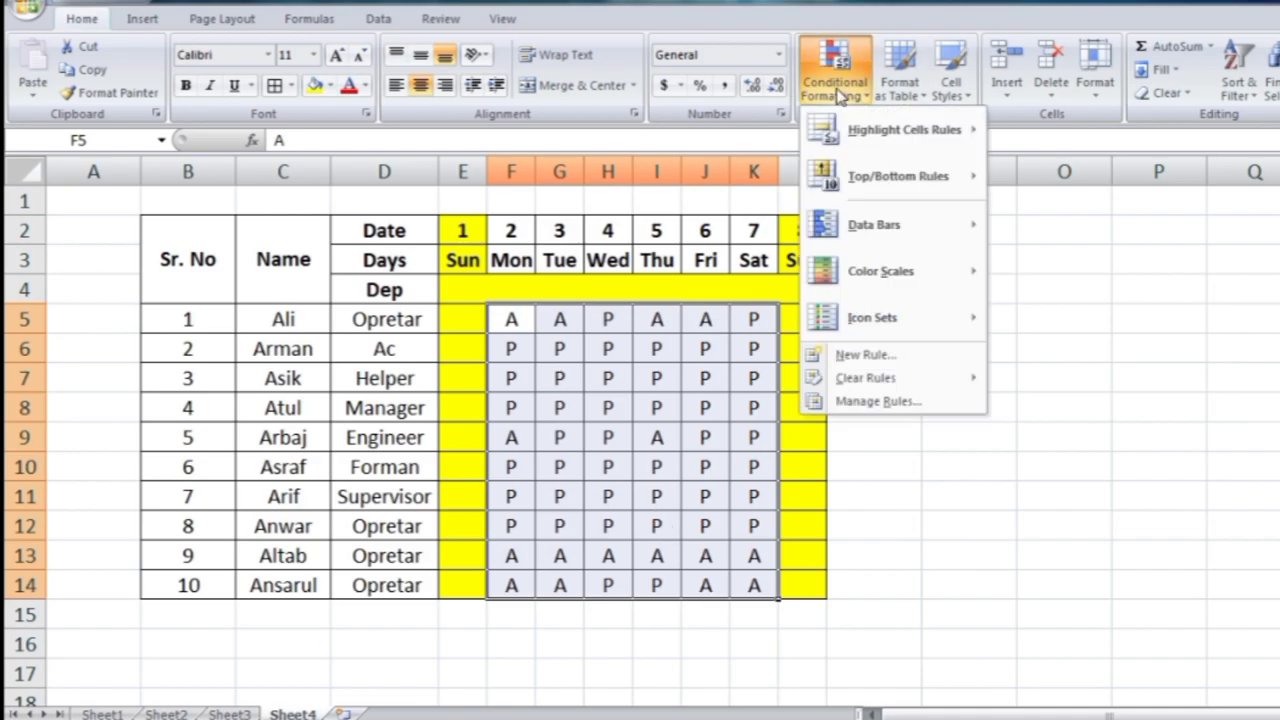
{"action": "left_click", "coordinate": [877, 360]}
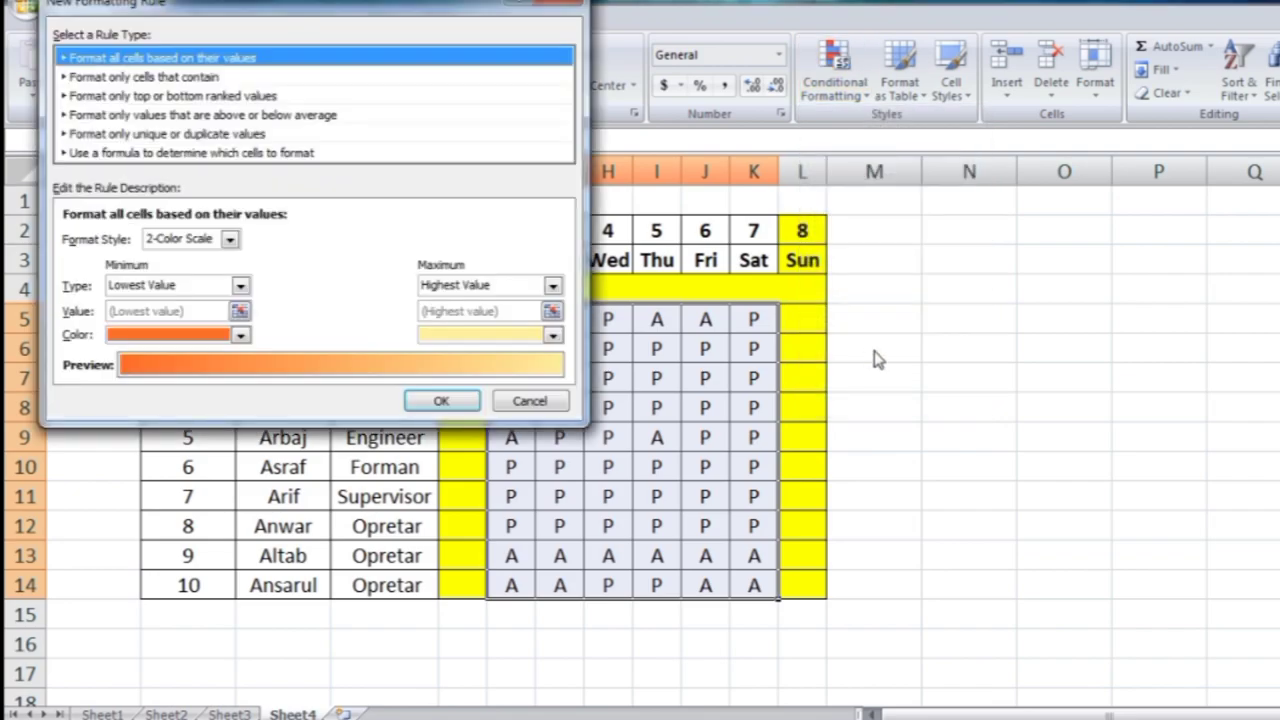
{"action": "left_click", "coordinate": [105, 78]}
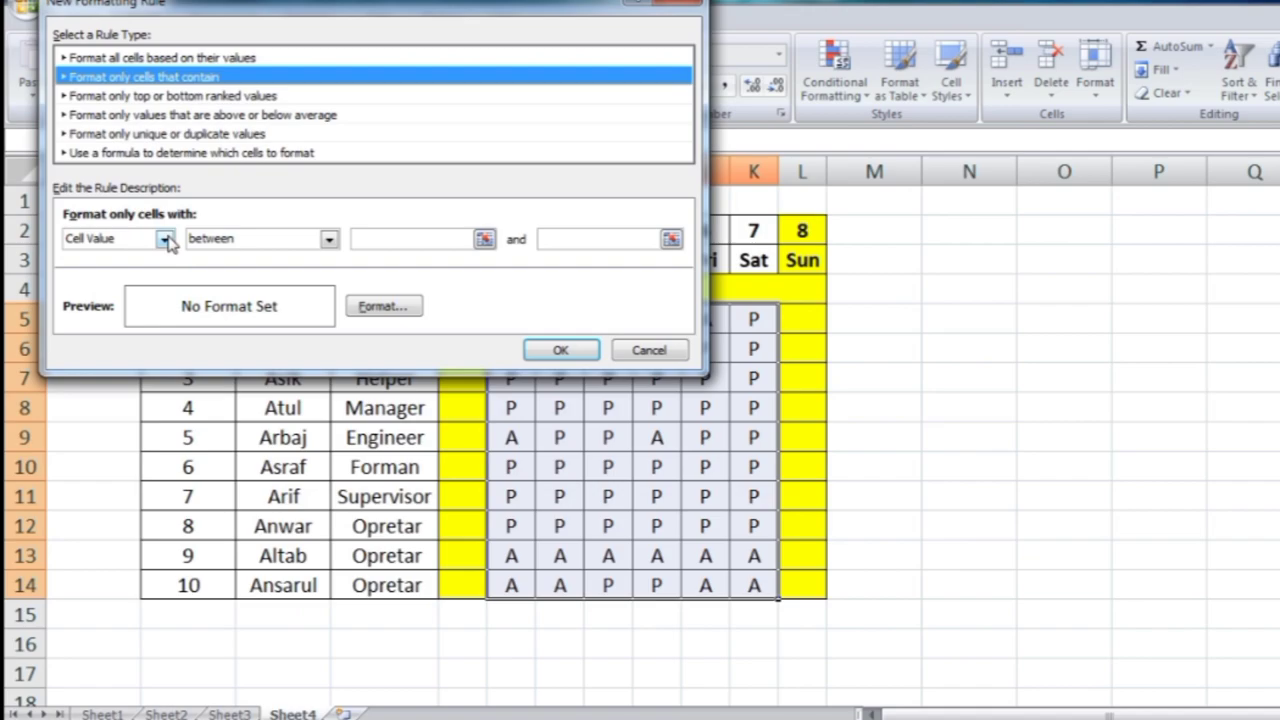
{"action": "left_click", "coordinate": [166, 240]}
{"action": "left_click", "coordinate": [125, 275]}
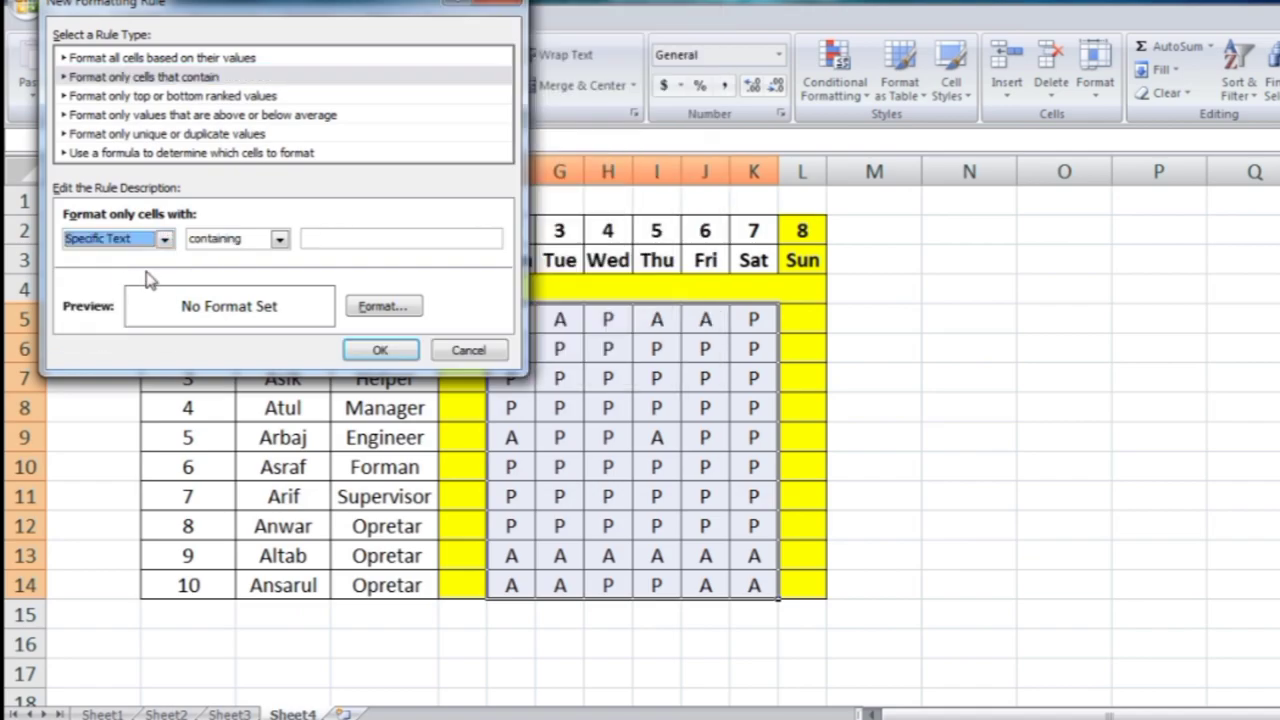
{"action": "left_click", "coordinate": [355, 237]}
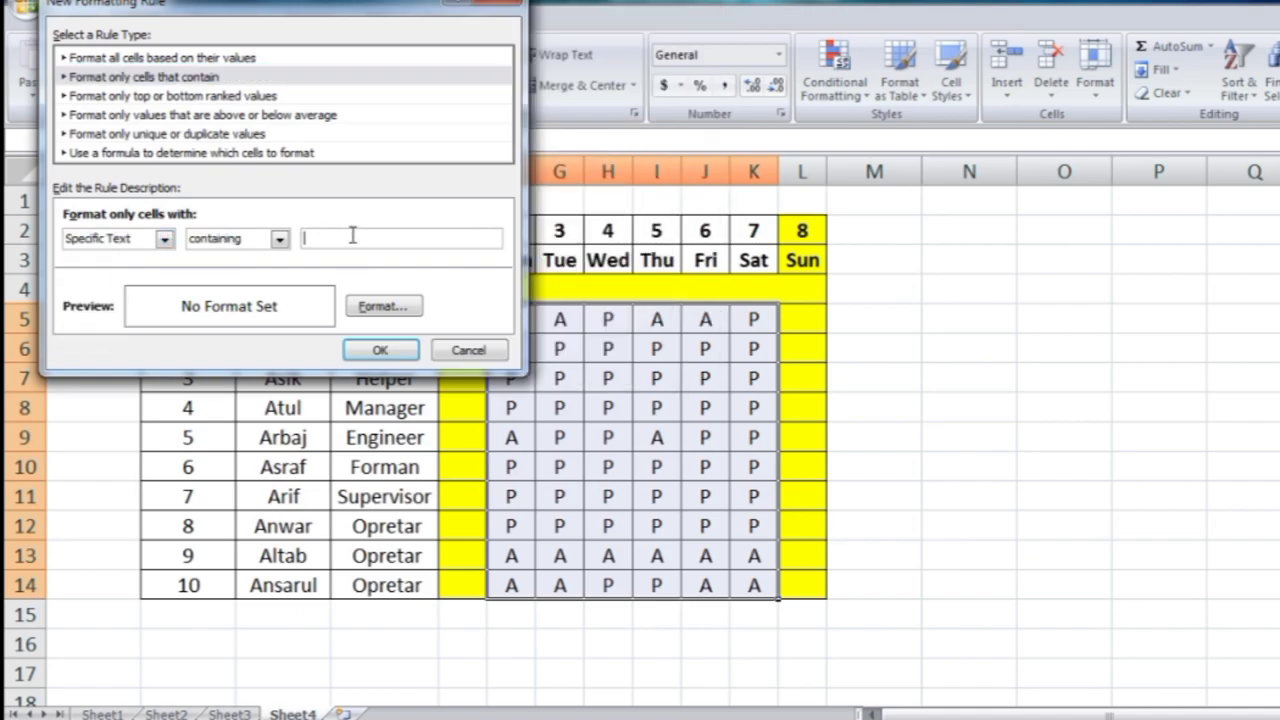
{"action": "type", "text": "A"}
- Give the rule a bright red fill and apply it to the grid
{"action": "left_click", "coordinate": [405, 308]}
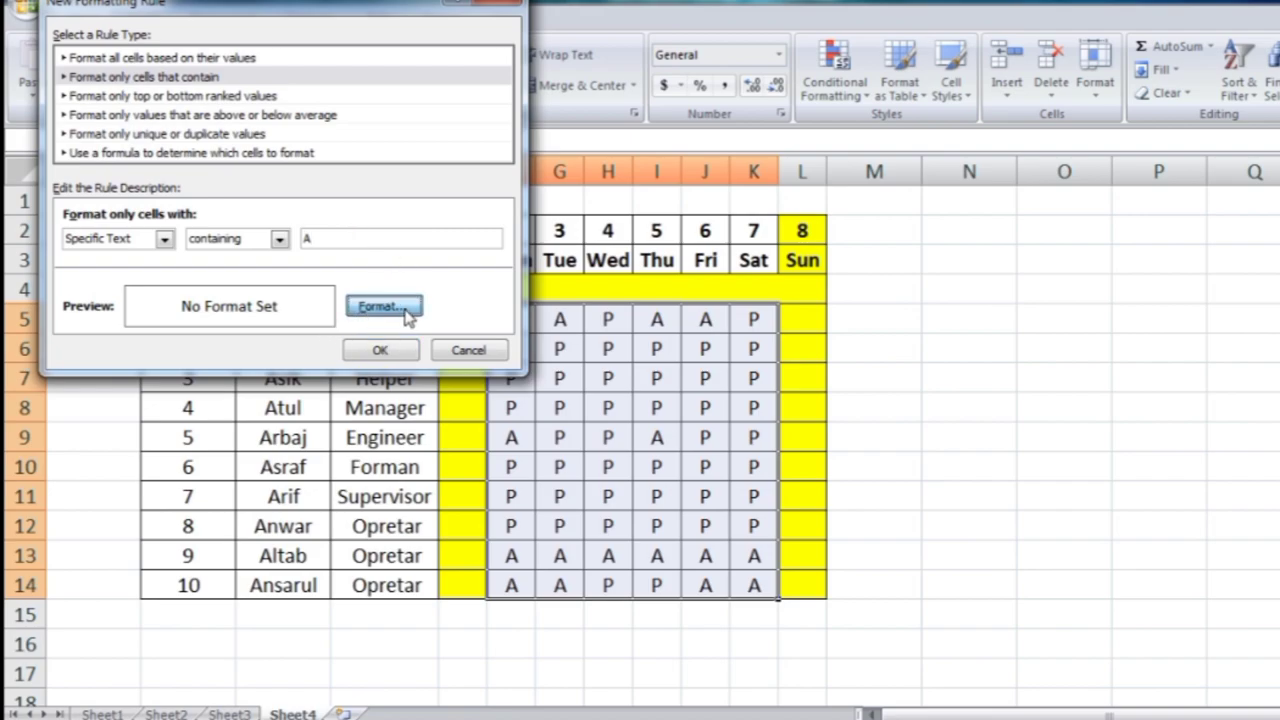
{"action": "left_click", "coordinate": [244, 28]}
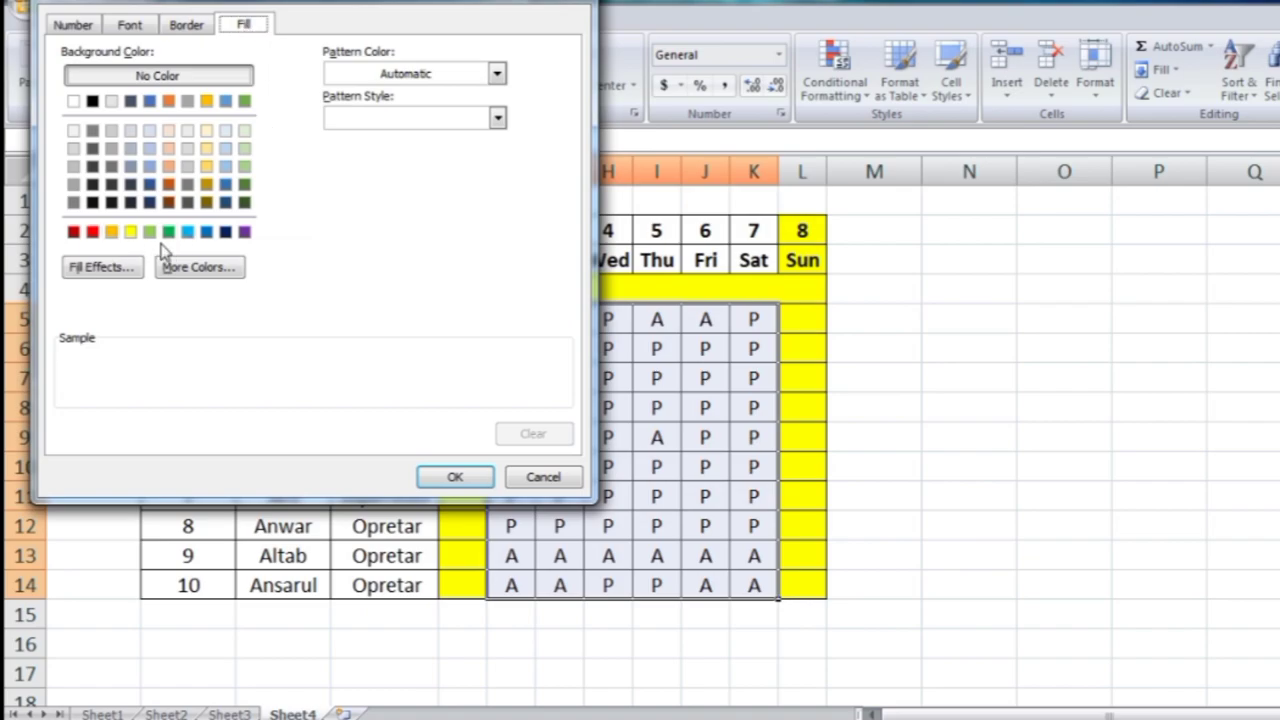
{"action": "left_click", "coordinate": [74, 232]}
{"action": "left_click", "coordinate": [92, 232]}
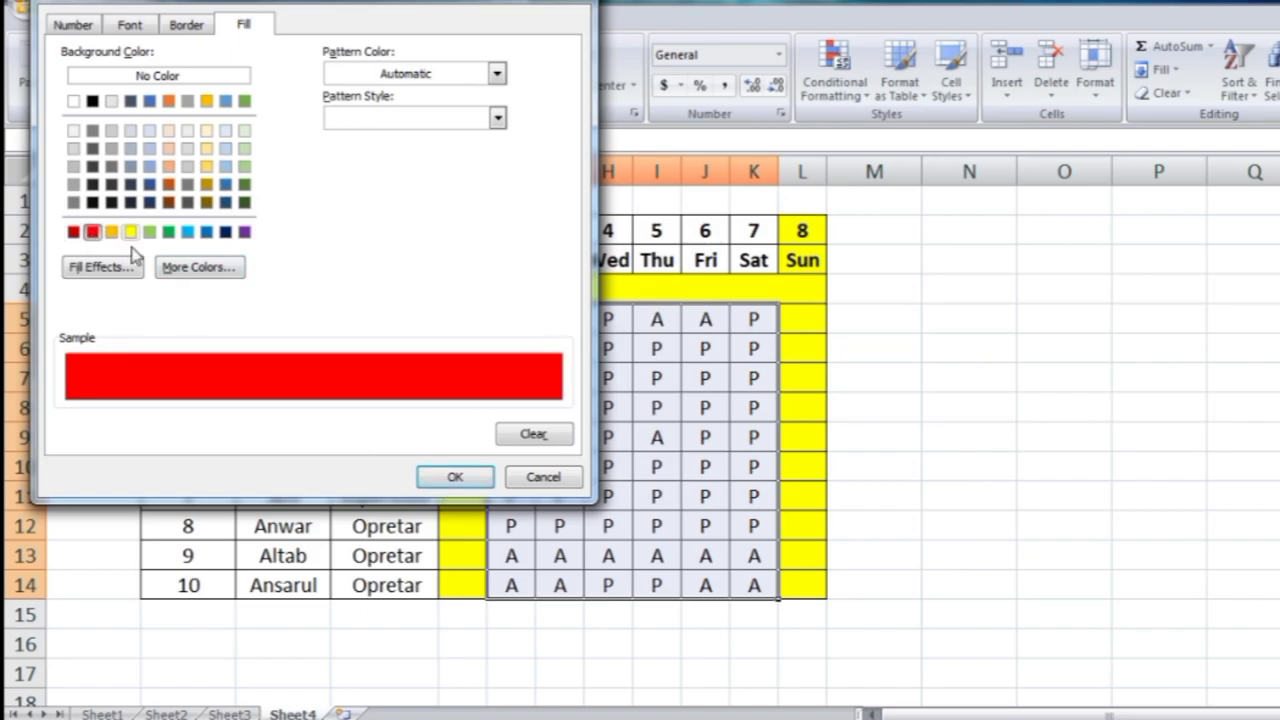
{"action": "left_click", "coordinate": [455, 477]}
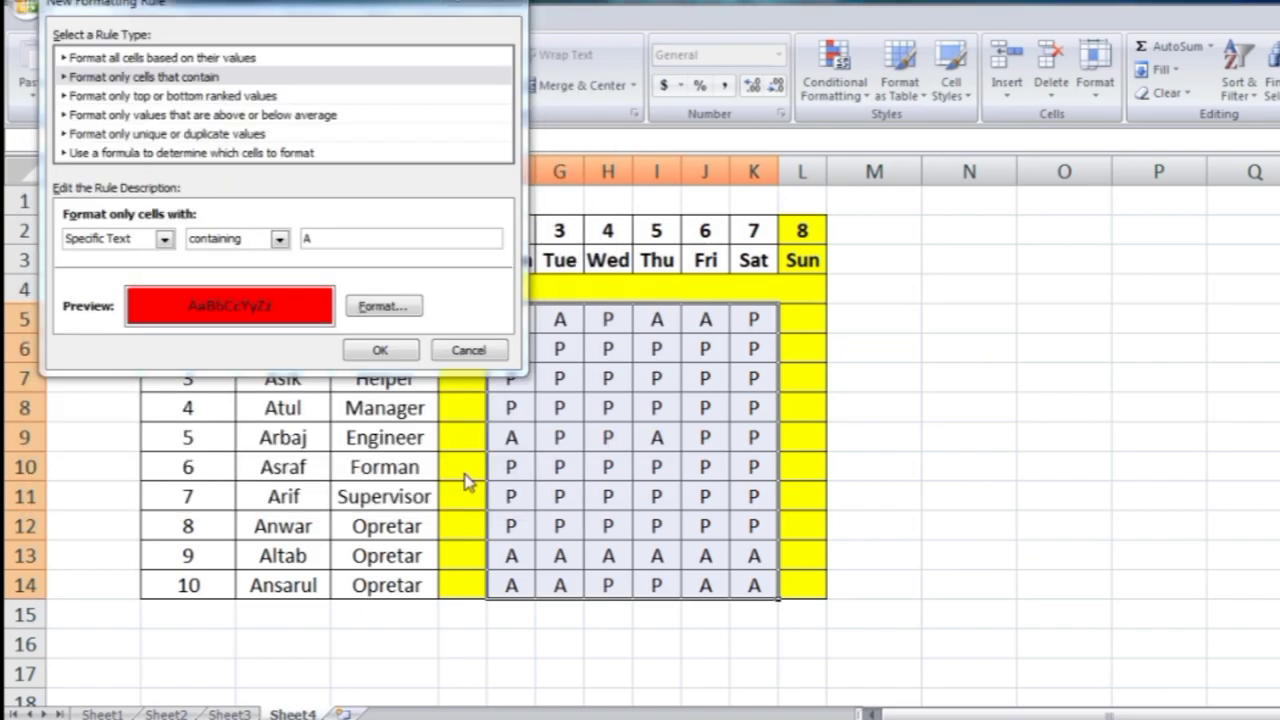
{"action": "left_click", "coordinate": [402, 350]}
{"action": "left_click", "coordinate": [935, 383]}
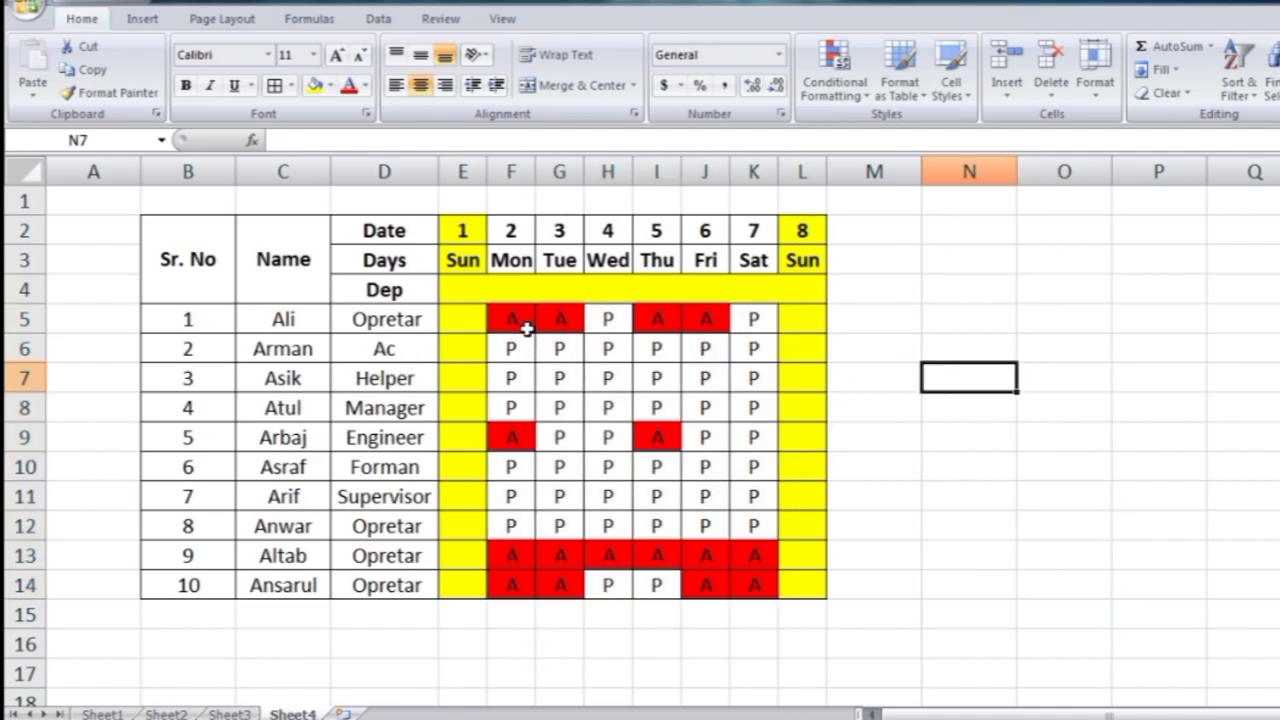
{"action": "left_click_drag", "start_coordinate": [513, 316], "coordinate": [772, 589]}
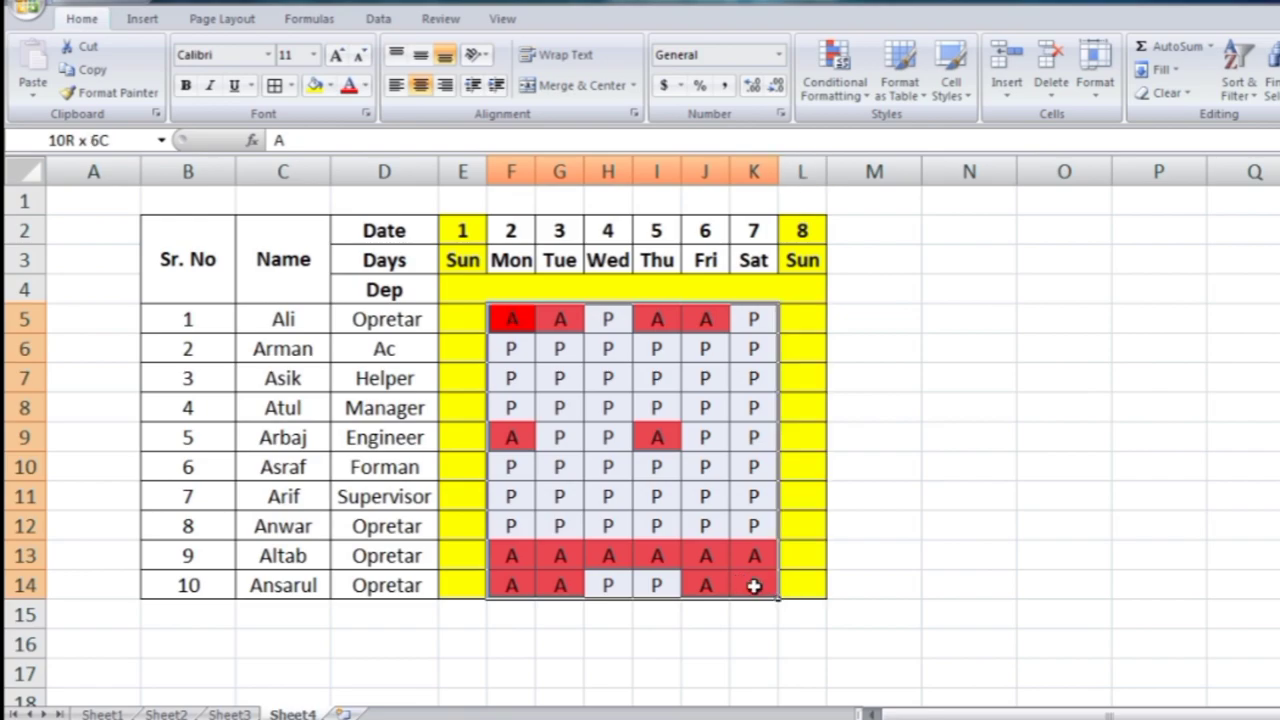
{"action": "left_click", "coordinate": [842, 97]}
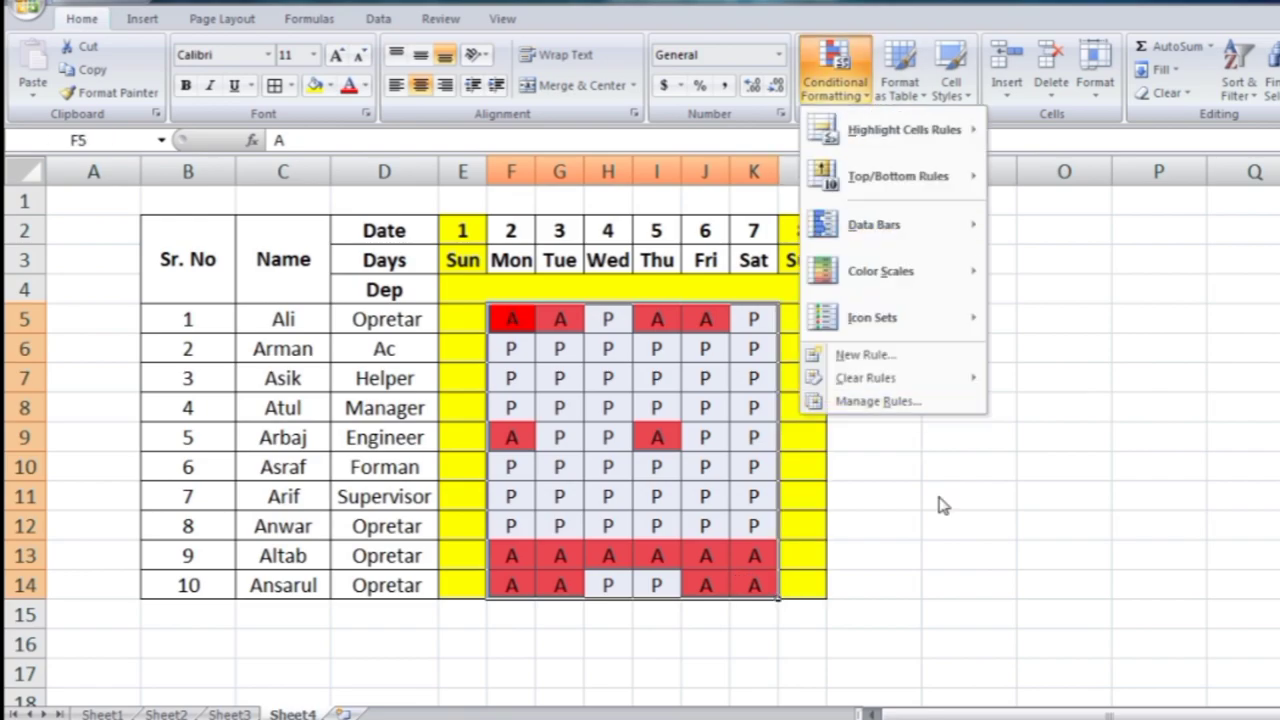
{"action": "left_click", "coordinate": [977, 598]}
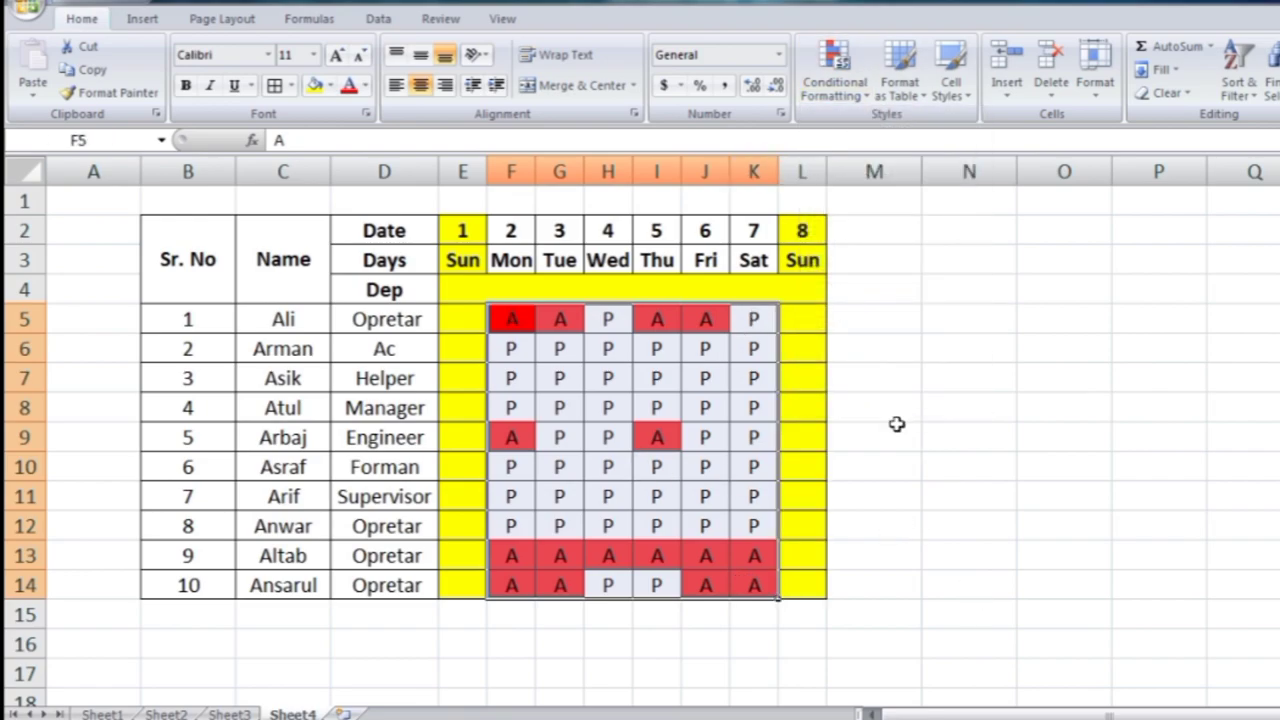
{"action": "left_click", "coordinate": [936, 441]}
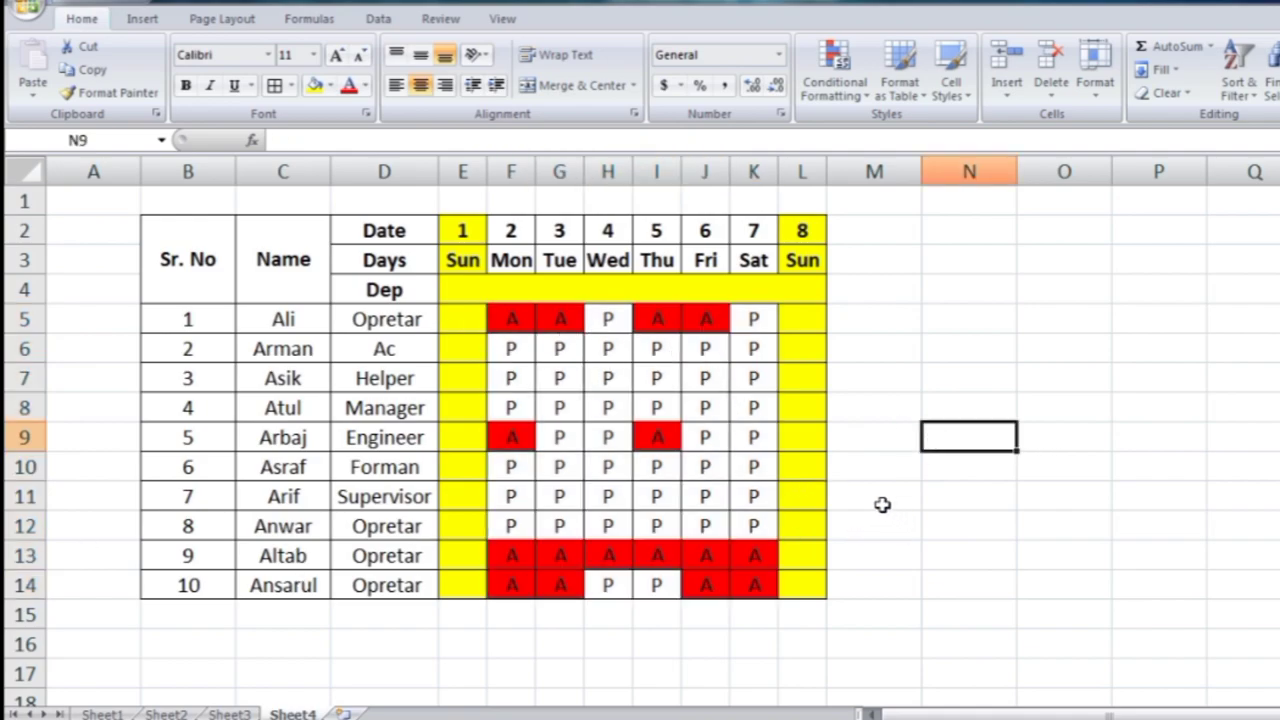
{"action": "left_click", "coordinate": [174, 201]}
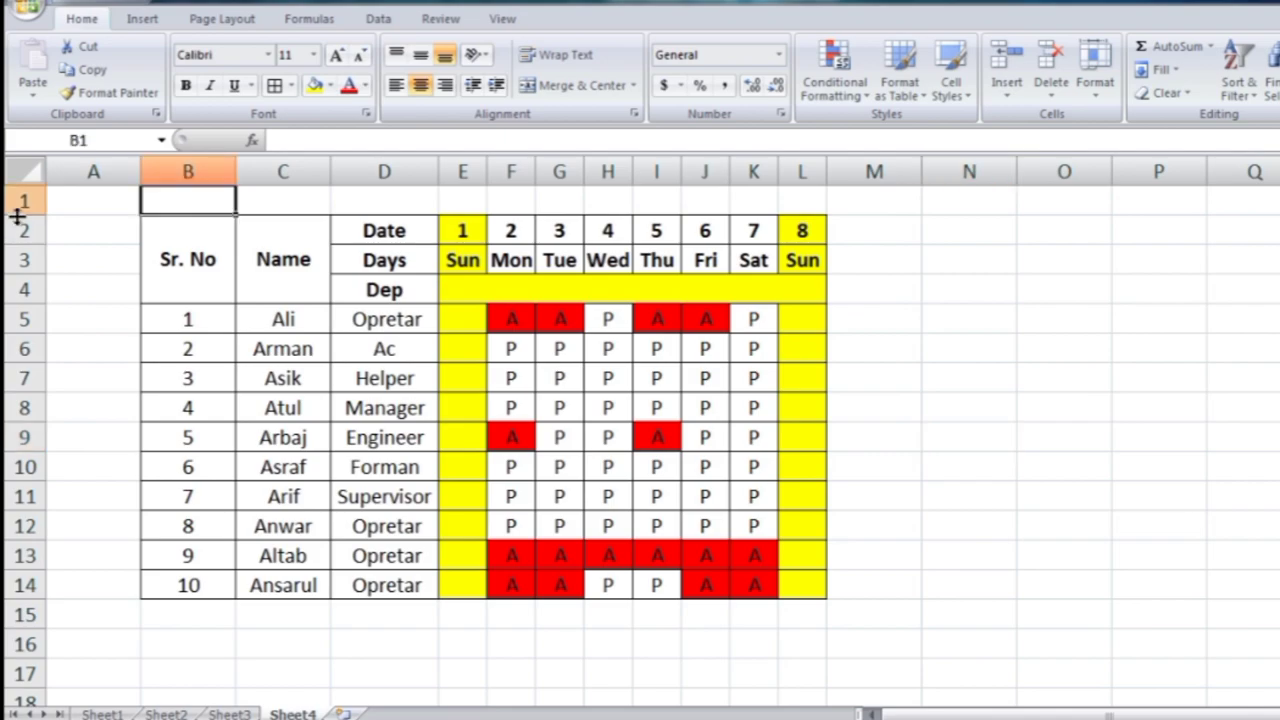
- Enlarge row 1, insert a new sheet row above the table, and select B2:L2
{"action": "left_click_drag", "start_coordinate": [27, 214], "coordinate": [35, 257]}
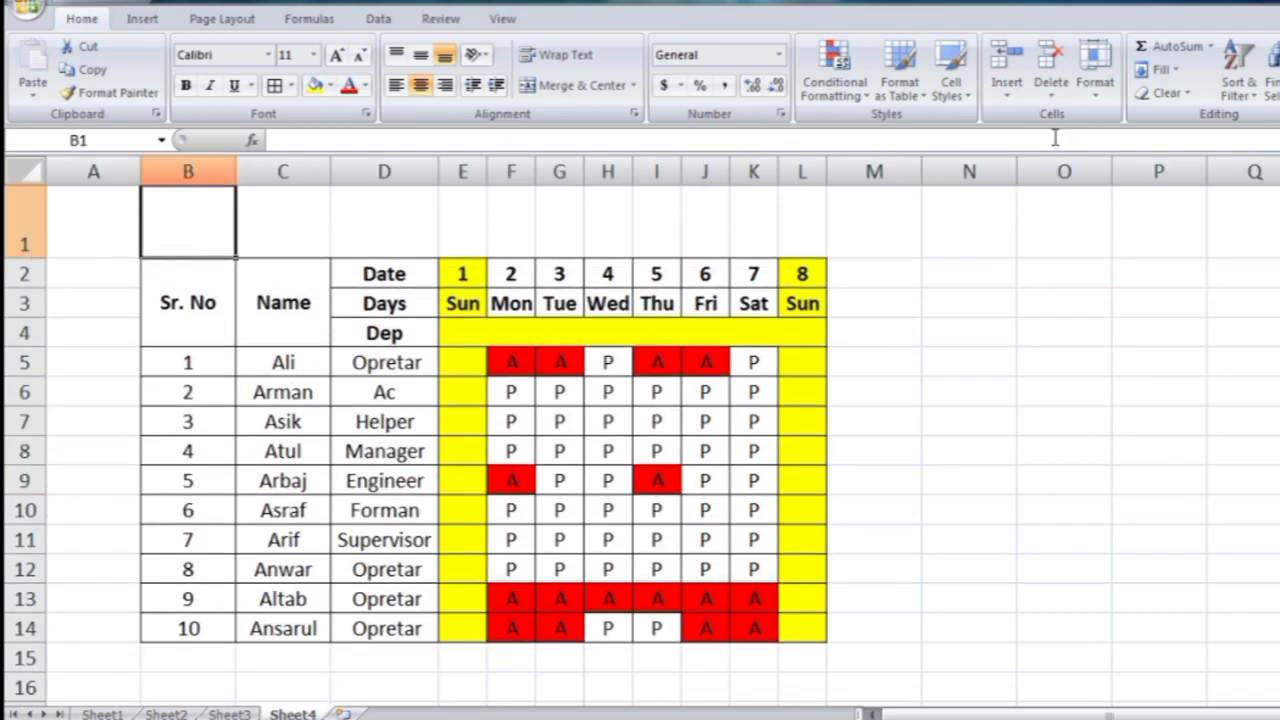
{"action": "left_click", "coordinate": [1006, 88]}
{"action": "left_click", "coordinate": [1043, 145]}
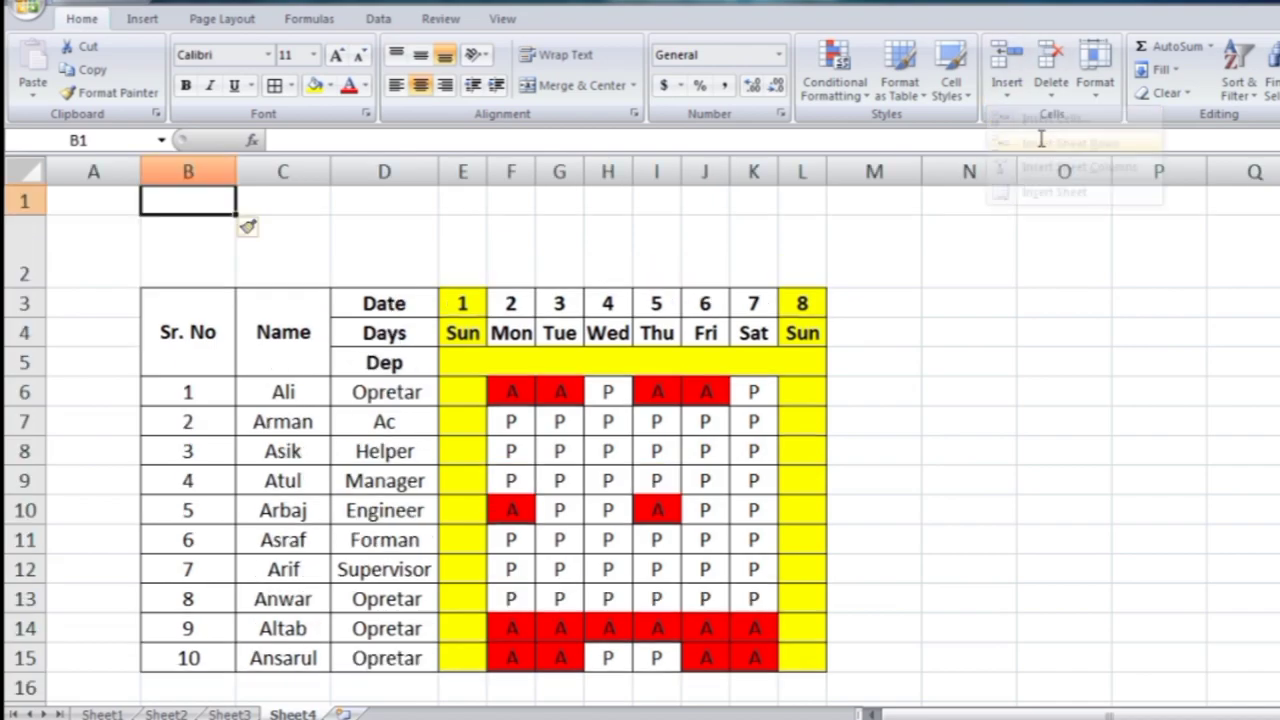
{"action": "left_click_drag", "start_coordinate": [190, 199], "coordinate": [492, 286]}
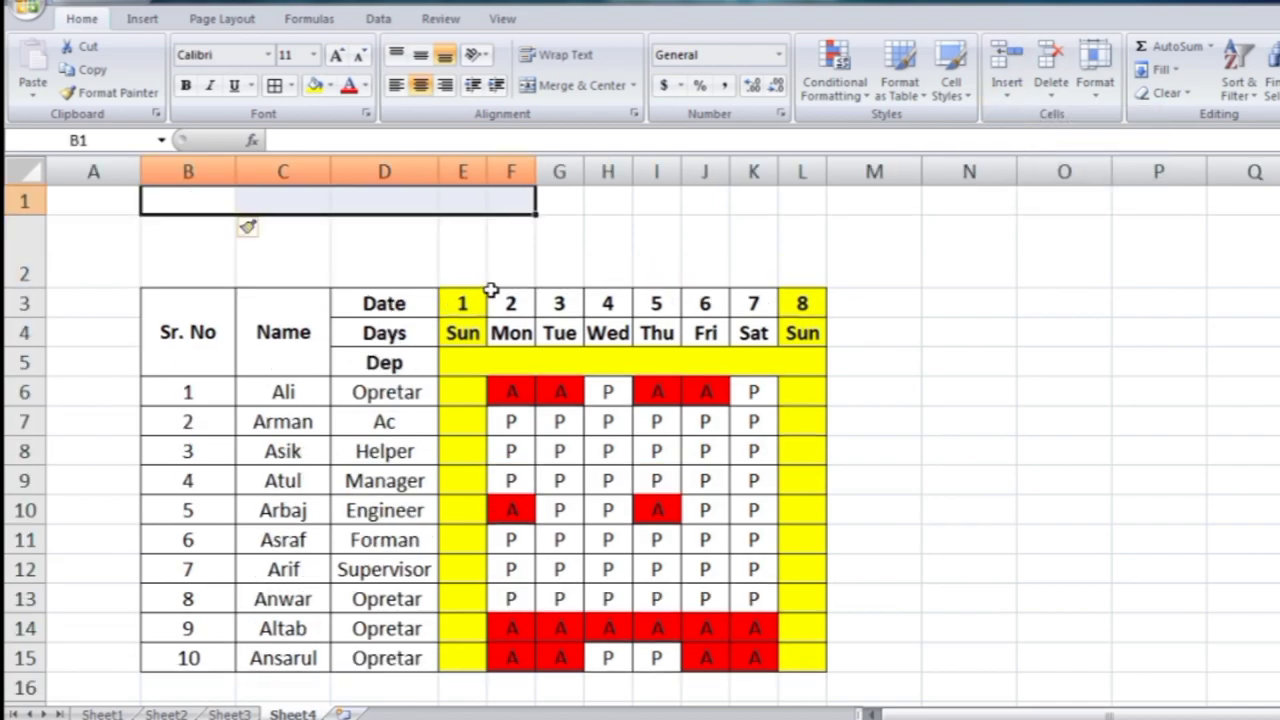
{"action": "left_click_drag", "start_coordinate": [189, 257], "coordinate": [794, 253]}
- Merge B2:L2 into a single title cell above the table
{"action": "left_click", "coordinate": [565, 85]}
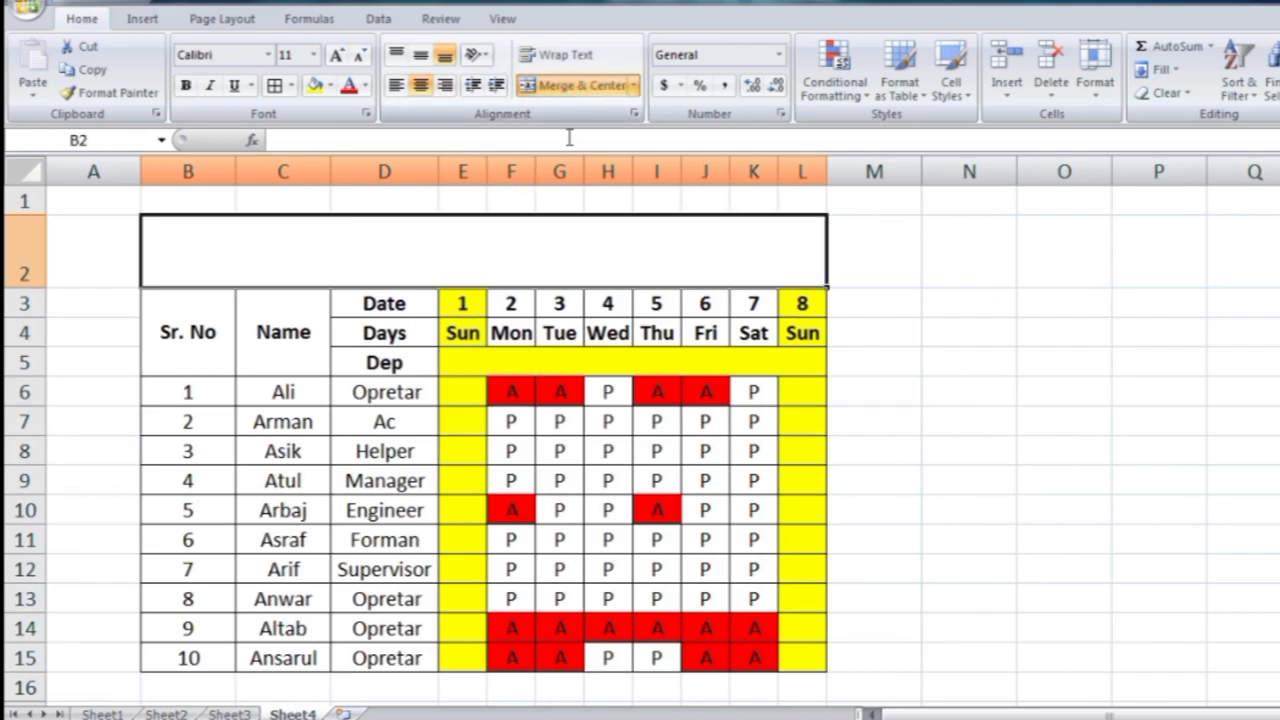
{"action": "left_click", "coordinate": [1054, 411]}
{"action": "left_click", "coordinate": [510, 249]}
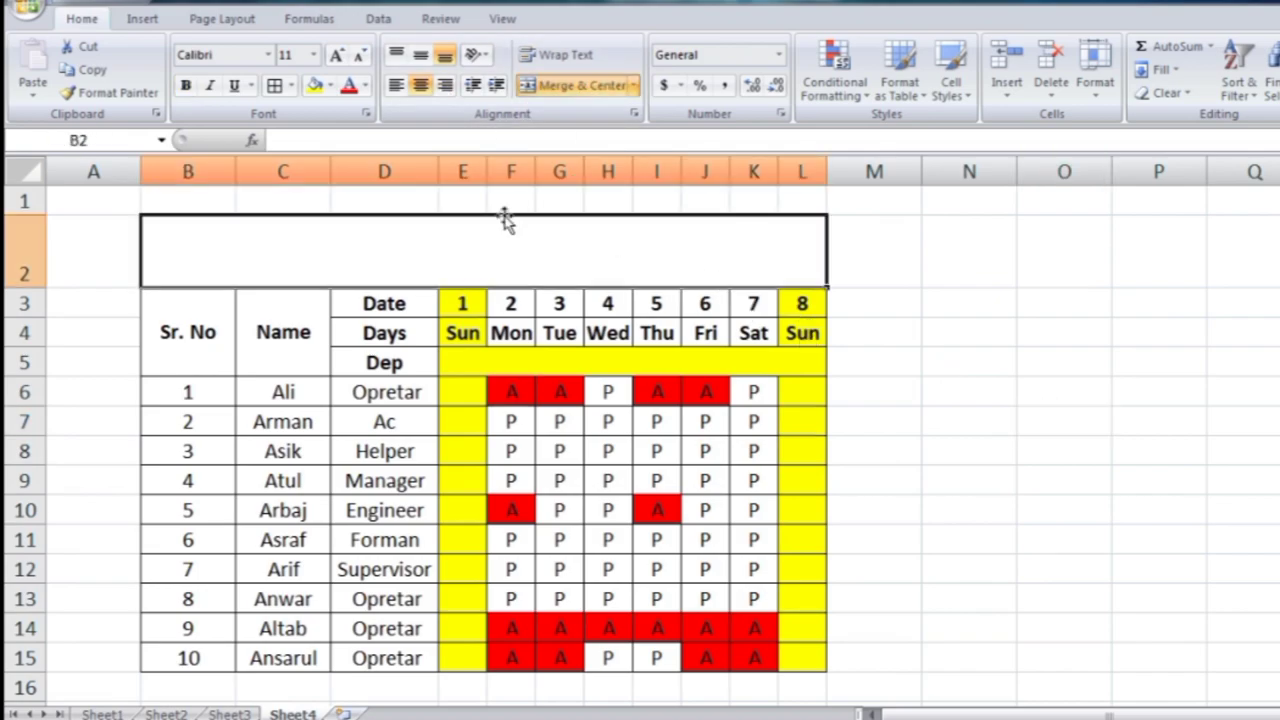
{"action": "left_click", "coordinate": [636, 395]}
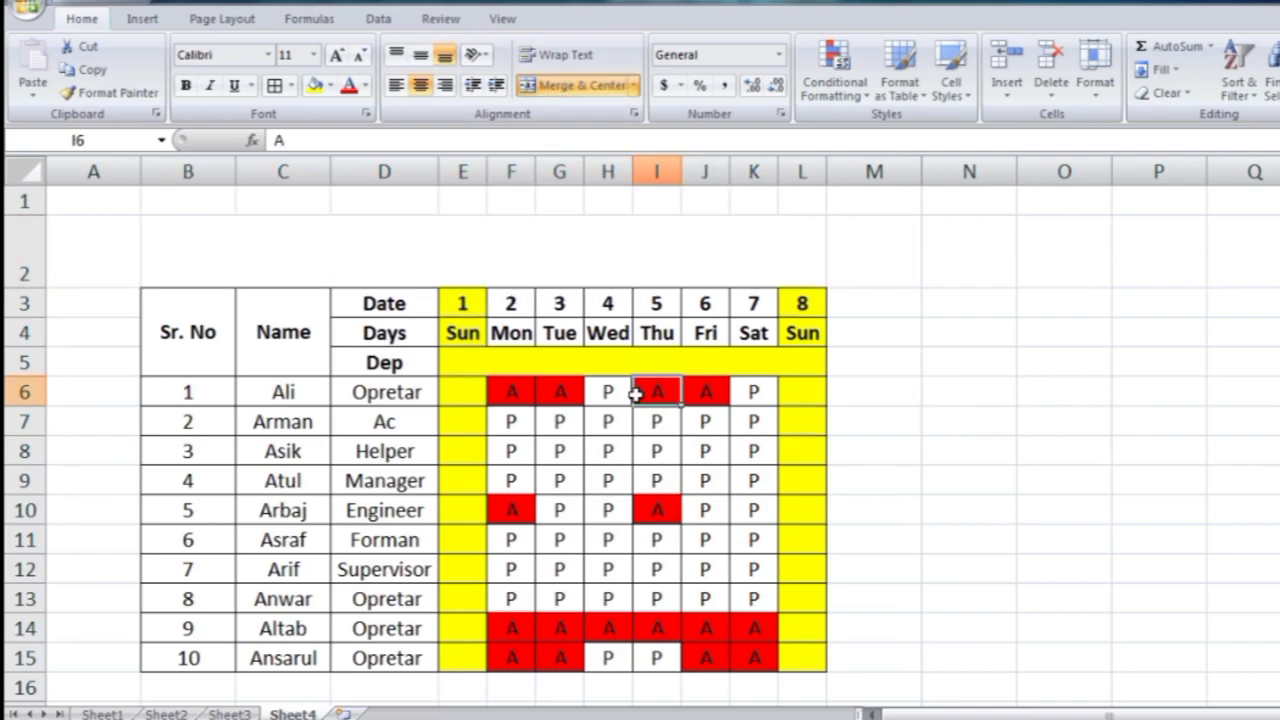
{"action": "left_click", "coordinate": [482, 249]}
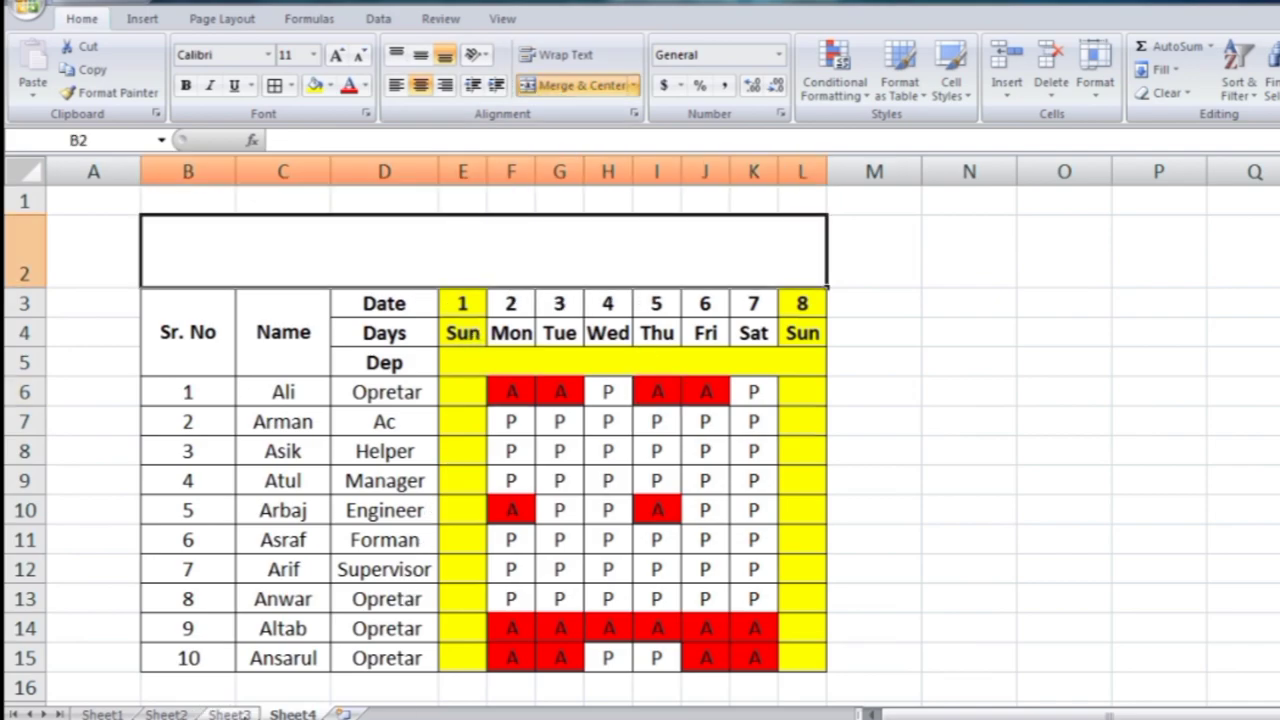
- Compare against Sheet3's title formatting and select the 'Attenance Sheet' title cell
{"action": "left_click", "coordinate": [229, 714]}
{"action": "left_click", "coordinate": [710, 260]}
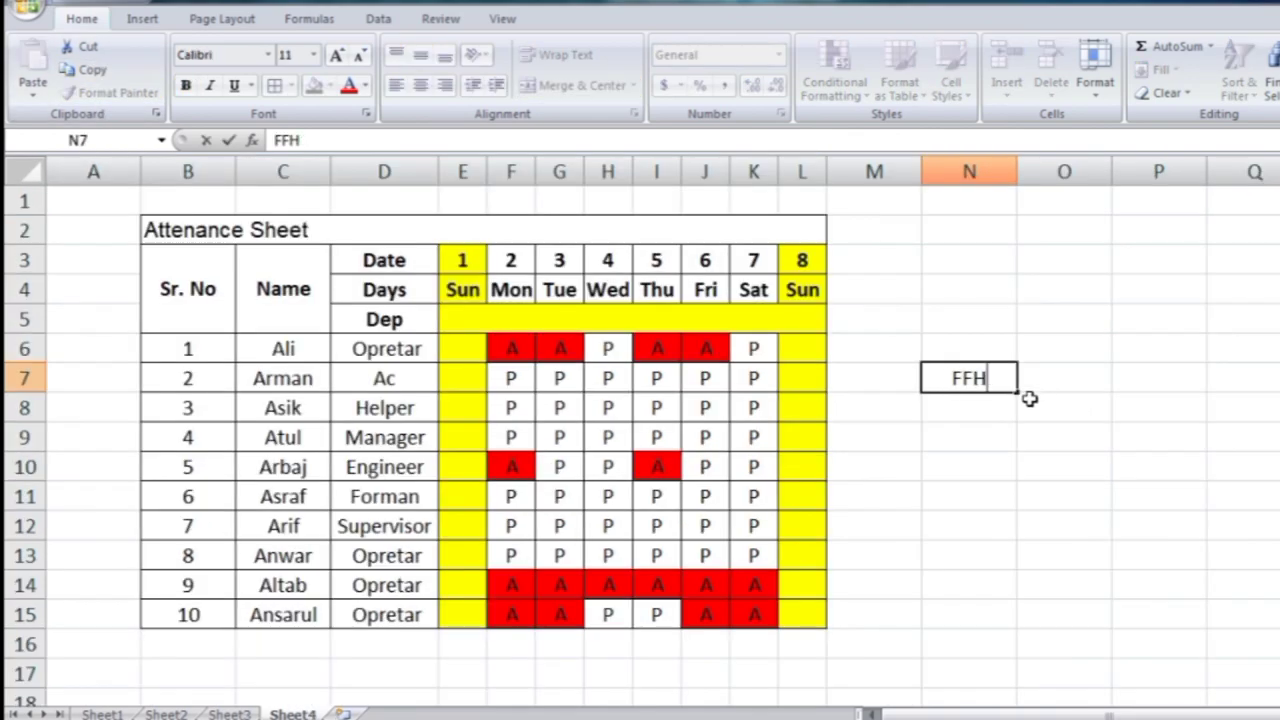
{"action": "left_click", "coordinate": [969, 378]}
{"action": "type", "text": "FFH"}
{"action": "key", "text": "BackSpace"}
{"action": "key", "text": "BackSpace"}
{"action": "key", "text": "BackSpace"}
{"action": "left_click", "coordinate": [980, 470]}
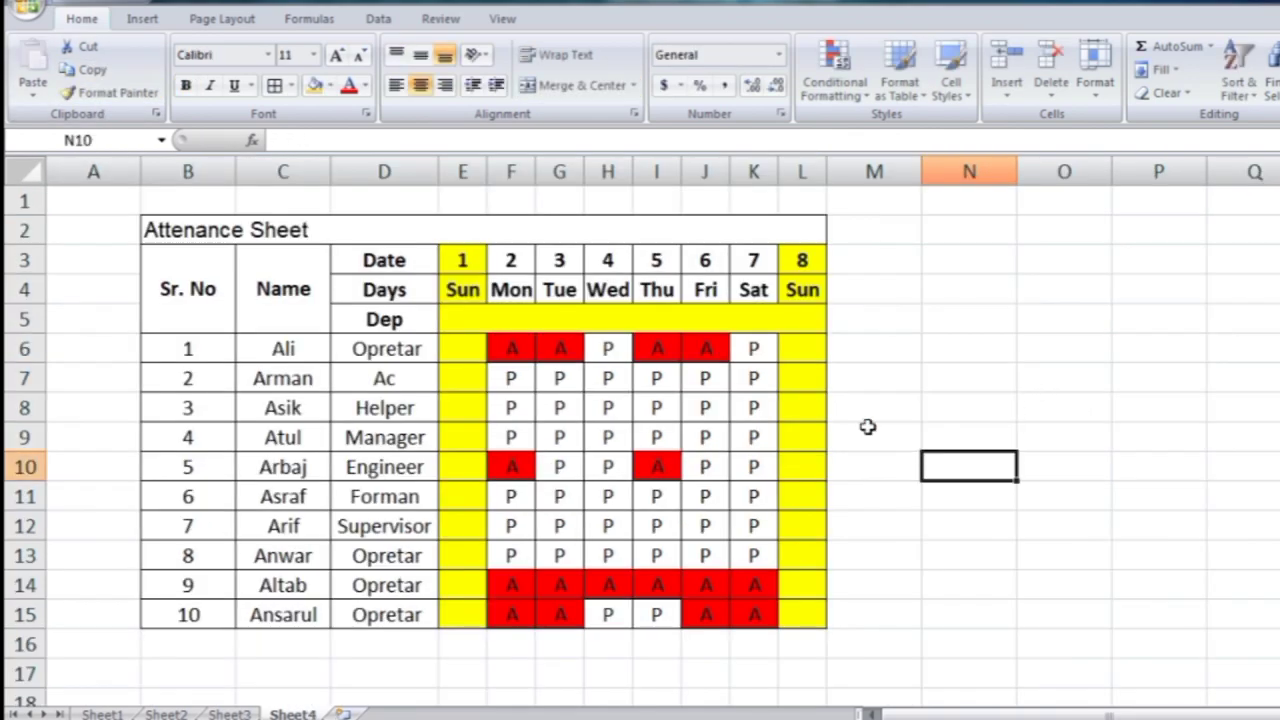
{"action": "left_click", "coordinate": [288, 230]}
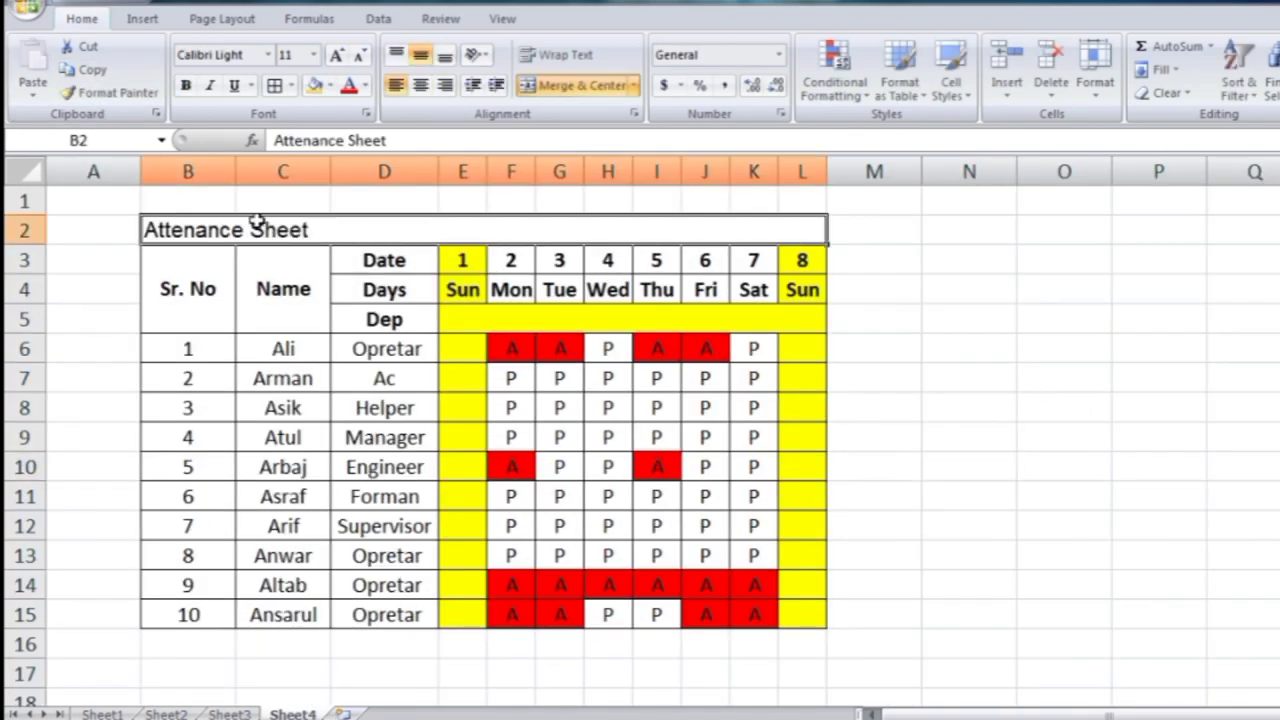
{"action": "left_click", "coordinate": [432, 289]}
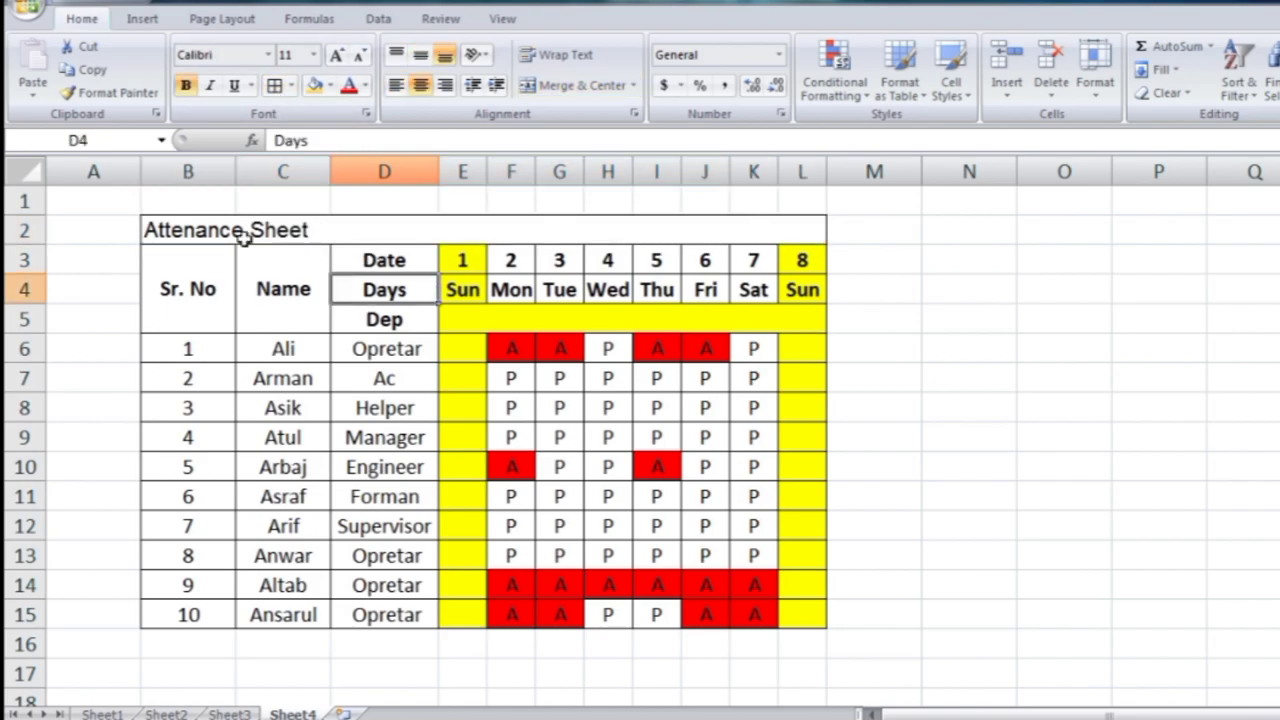
{"action": "left_click", "coordinate": [243, 235]}
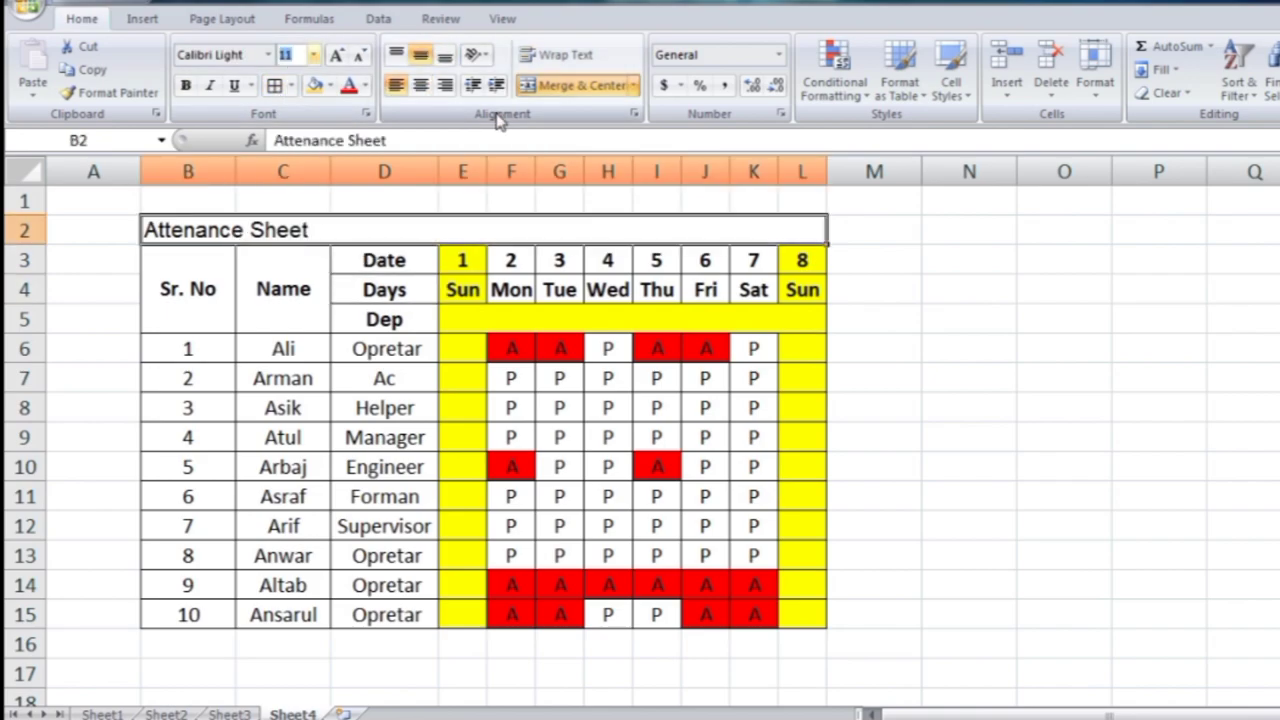
{"action": "left_click", "coordinate": [297, 54]}
{"action": "type", "text": "48"}
- Set the 'Attenance Sheet' title to size 48 in the BlackChancery font
{"action": "key", "text": "Return"}
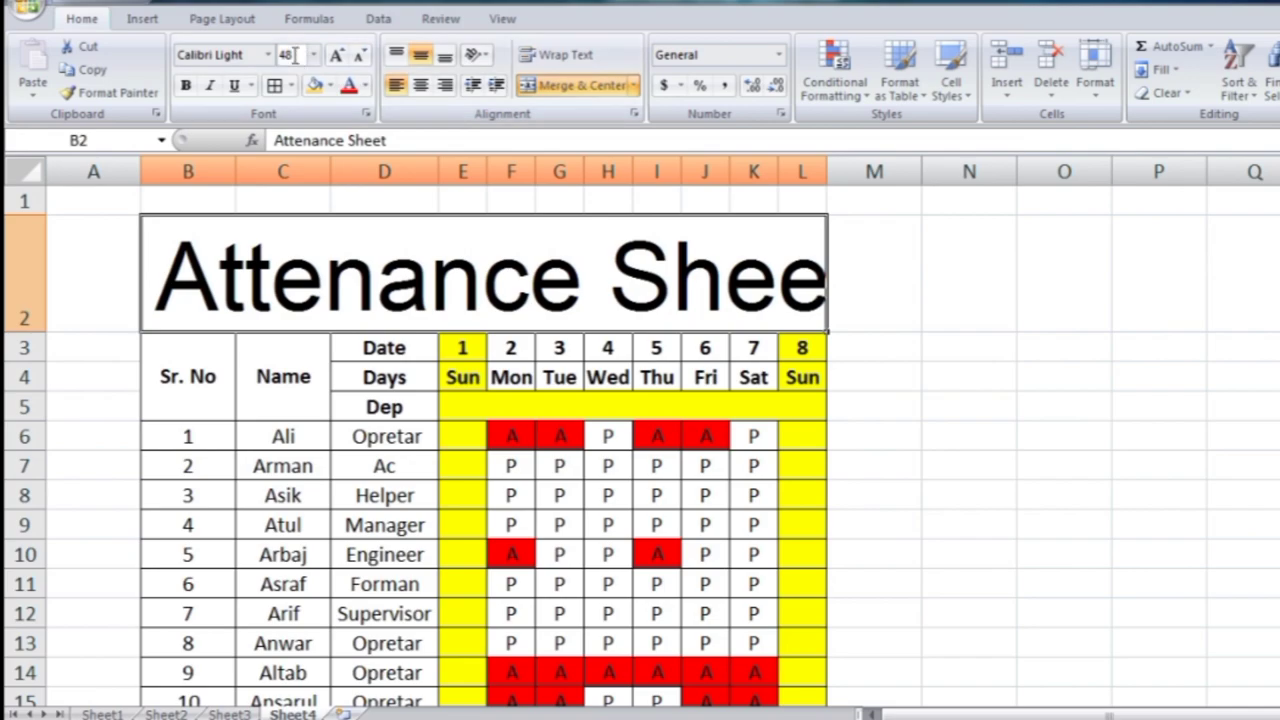
{"action": "left_click", "coordinate": [268, 54]}
{"action": "scroll", "coordinate": [215, 171], "scroll_direction": "down", "scroll_amount": 1}
{"action": "scroll", "coordinate": [218, 333], "scroll_direction": "down", "scroll_amount": 9}
{"action": "scroll", "coordinate": [218, 333], "scroll_direction": "down", "scroll_amount": 6}
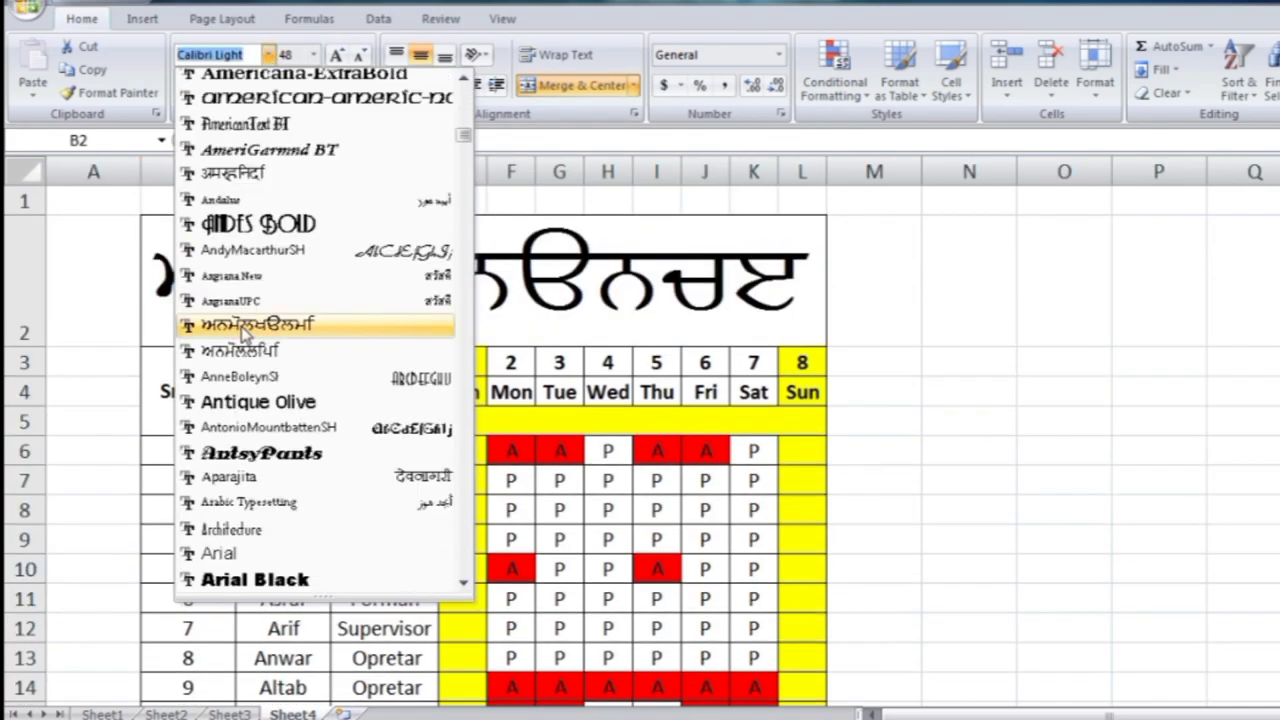
{"action": "scroll", "coordinate": [220, 323], "scroll_direction": "down", "scroll_amount": 6}
{"action": "scroll", "coordinate": [230, 374], "scroll_direction": "down", "scroll_amount": 6}
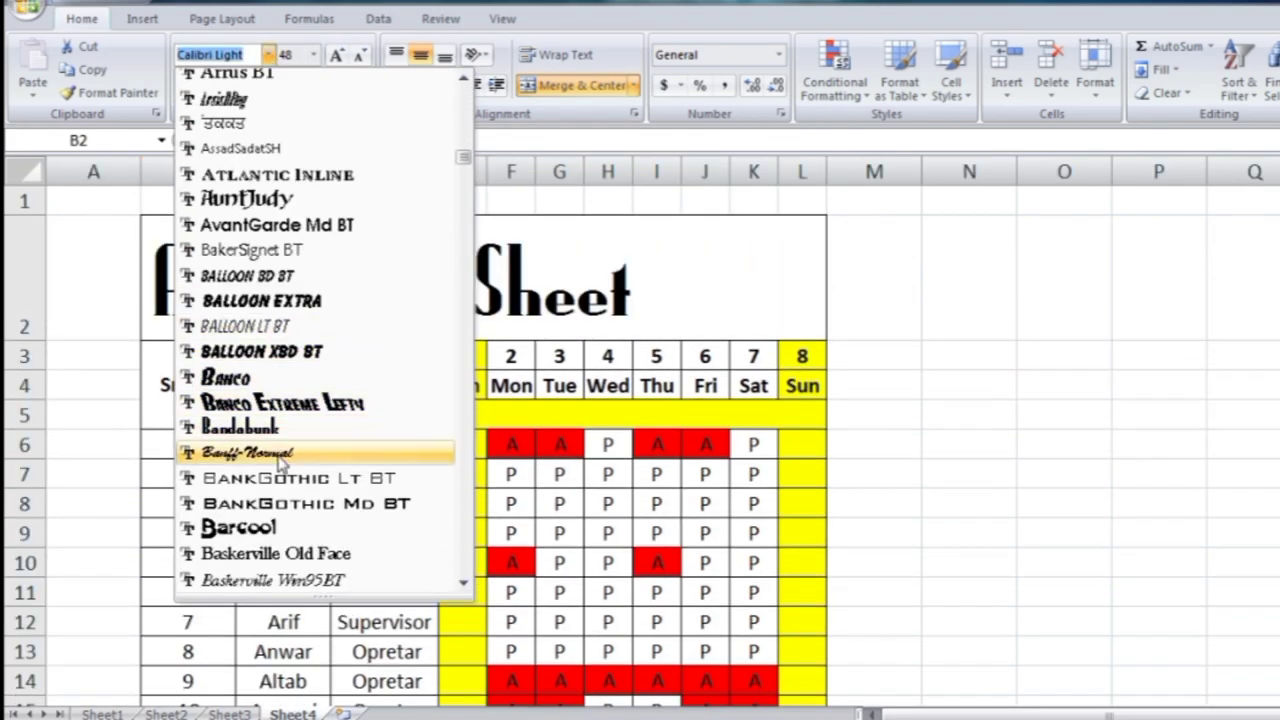
{"action": "scroll", "coordinate": [310, 528], "scroll_direction": "down", "scroll_amount": 1}
{"action": "scroll", "coordinate": [310, 528], "scroll_direction": "down", "scroll_amount": 2}
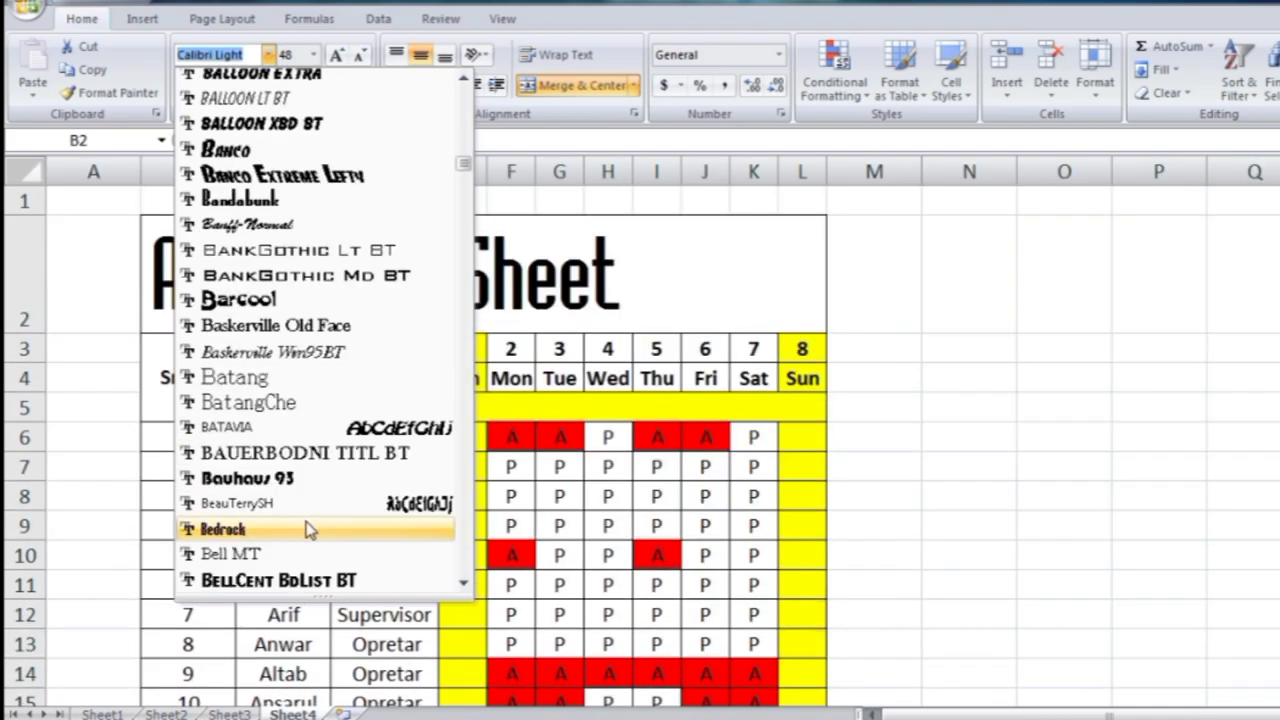
{"action": "scroll", "coordinate": [290, 525], "scroll_direction": "down", "scroll_amount": 2}
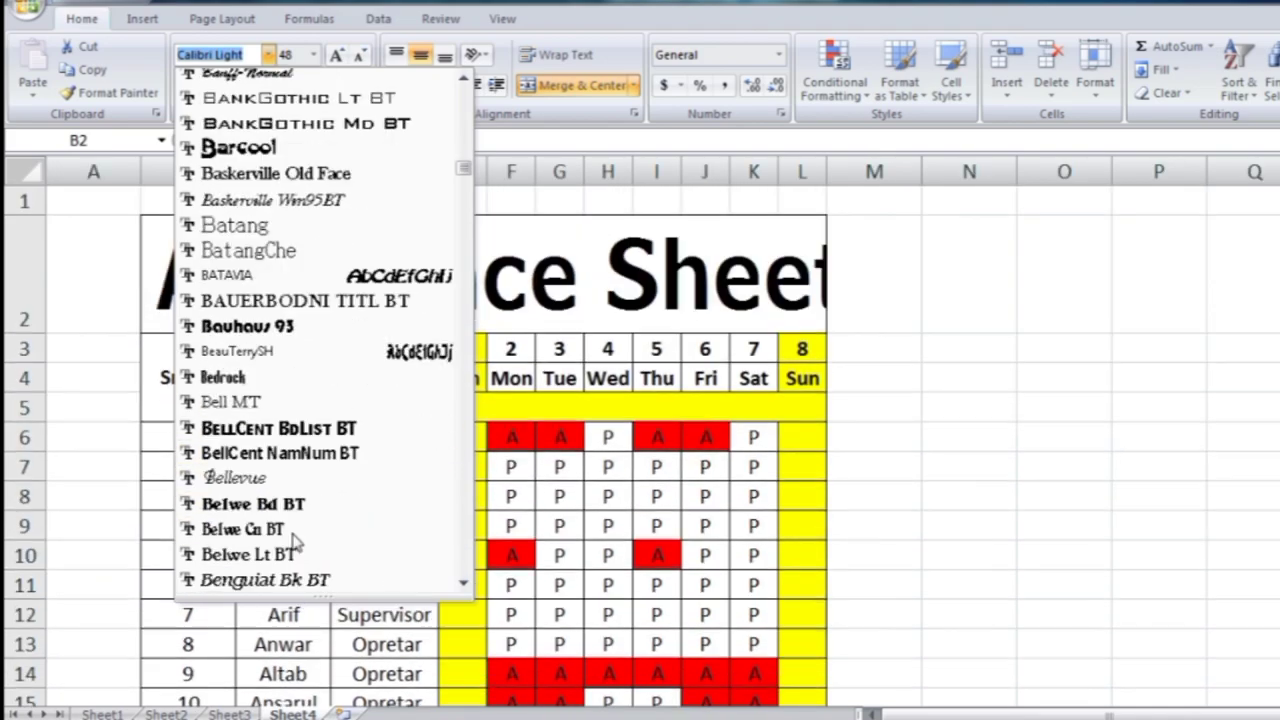
{"action": "scroll", "coordinate": [290, 525], "scroll_direction": "down", "scroll_amount": 1}
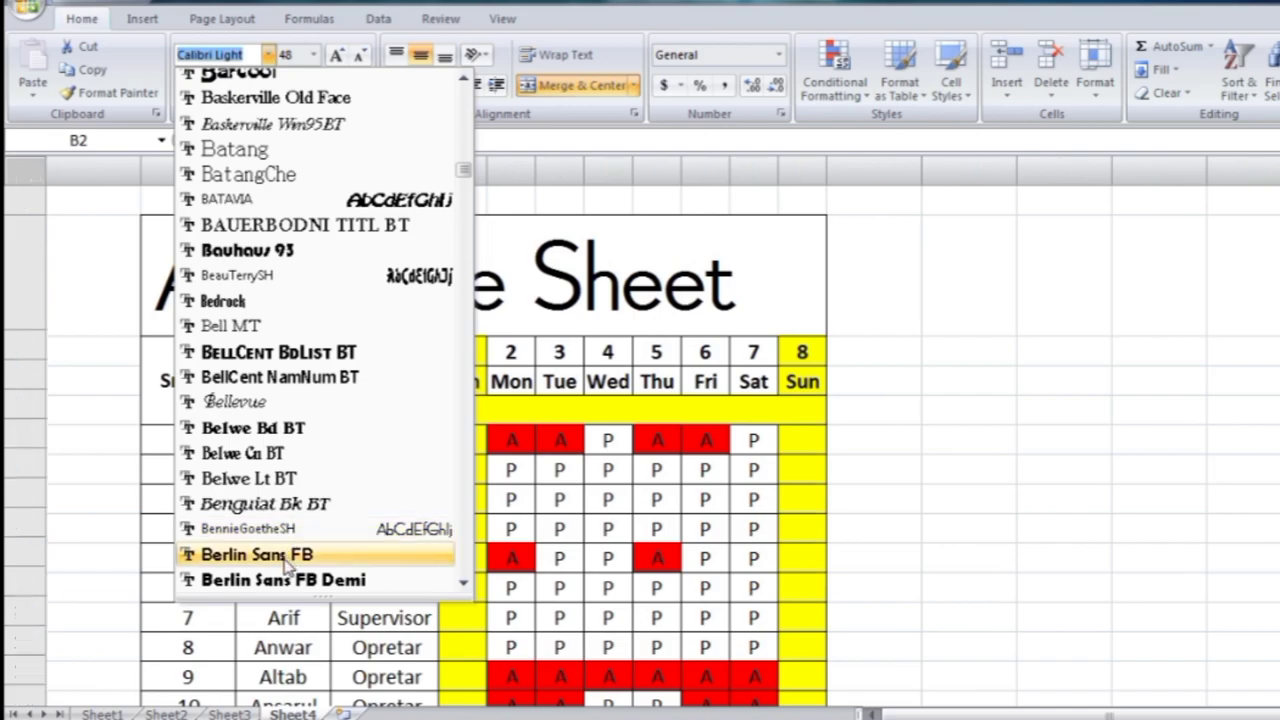
{"action": "scroll", "coordinate": [283, 560], "scroll_direction": "down", "scroll_amount": 1}
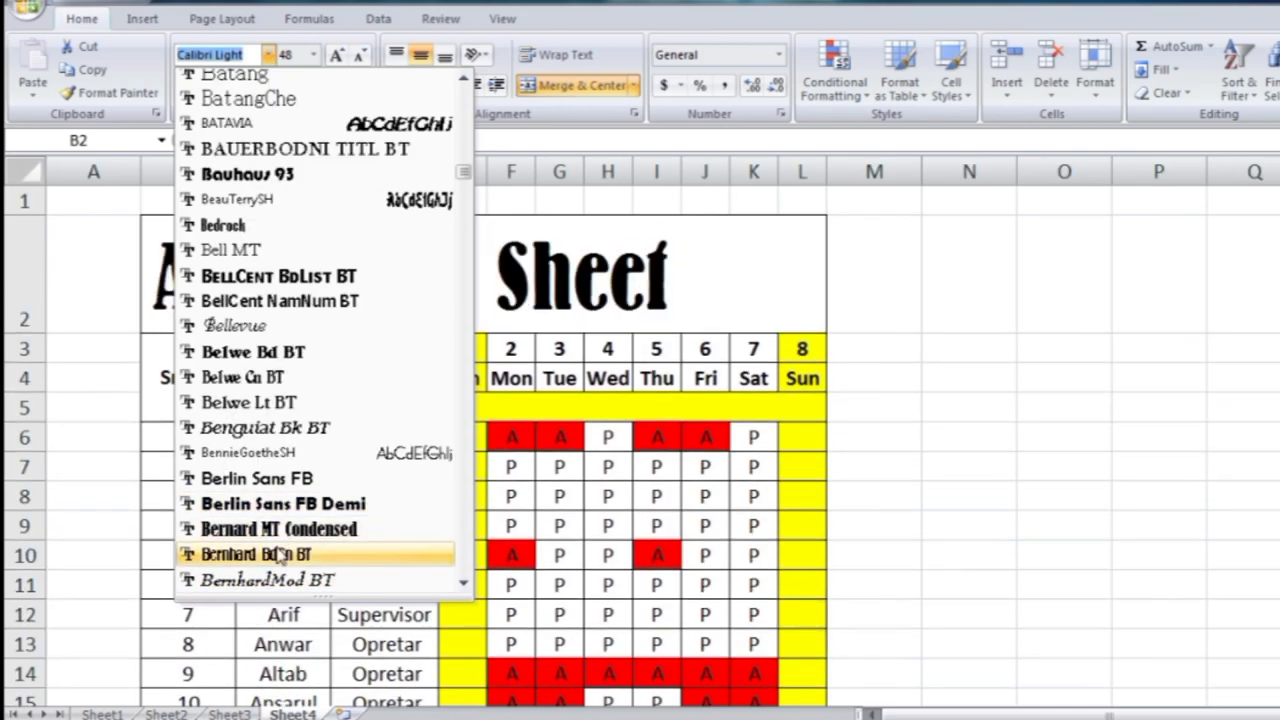
{"action": "scroll", "coordinate": [285, 535], "scroll_direction": "down", "scroll_amount": 1}
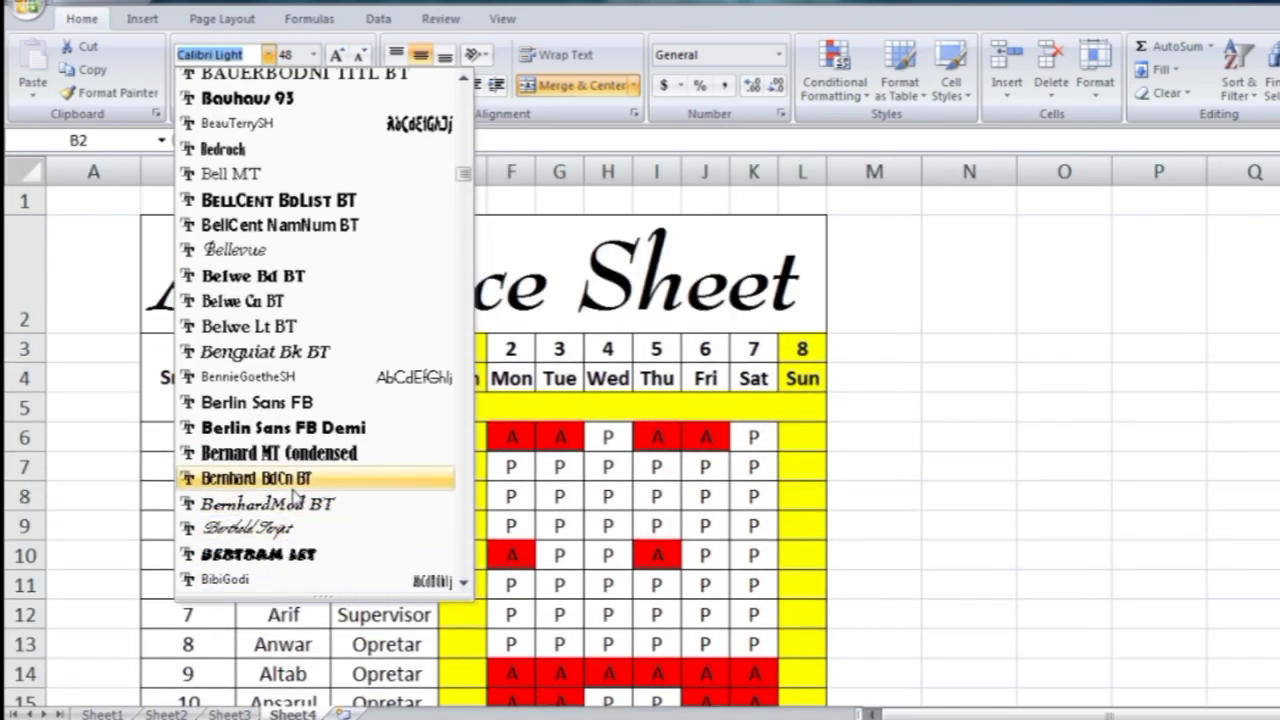
{"action": "scroll", "coordinate": [293, 530], "scroll_direction": "down", "scroll_amount": 1}
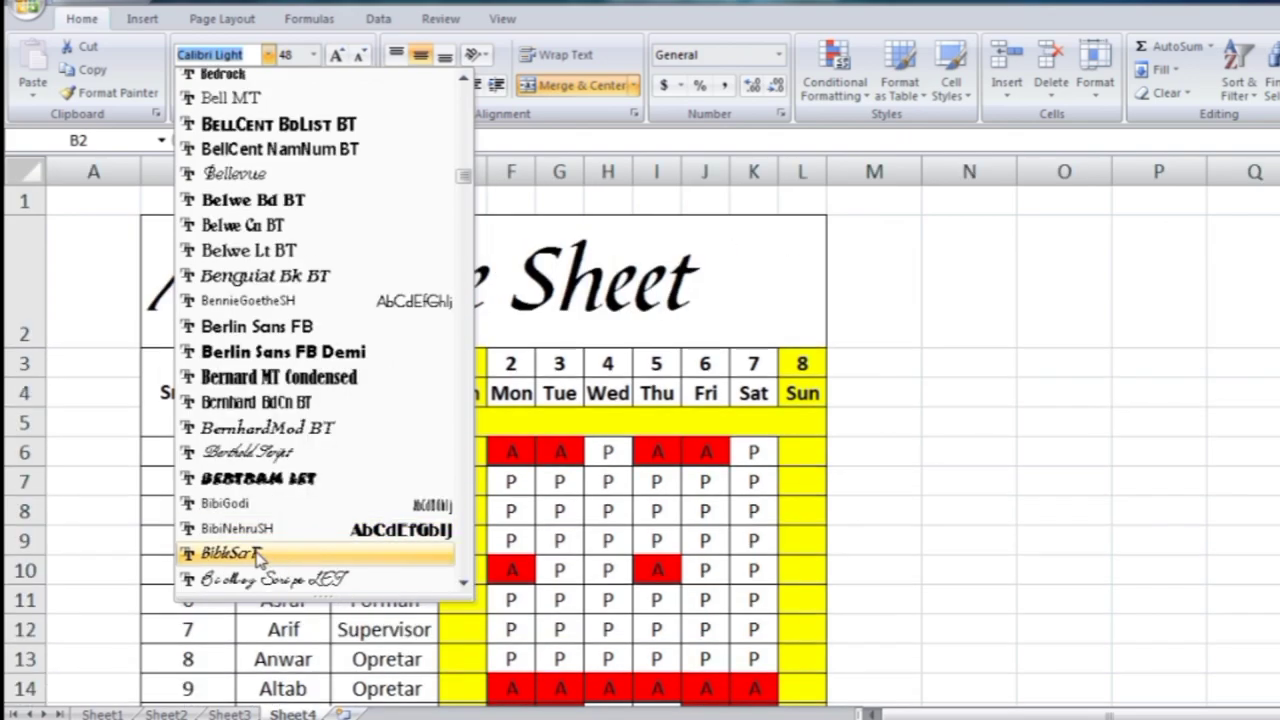
{"action": "scroll", "coordinate": [272, 575], "scroll_direction": "down", "scroll_amount": 3}
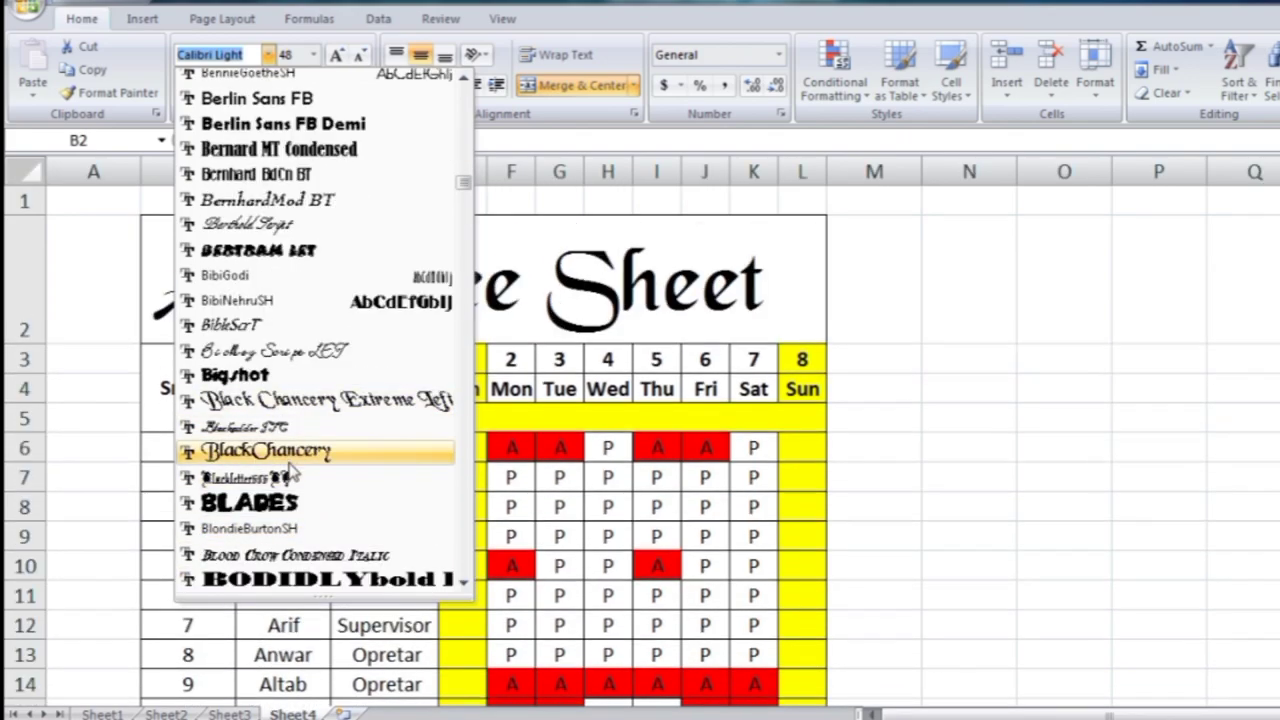
{"action": "left_click", "coordinate": [290, 452]}
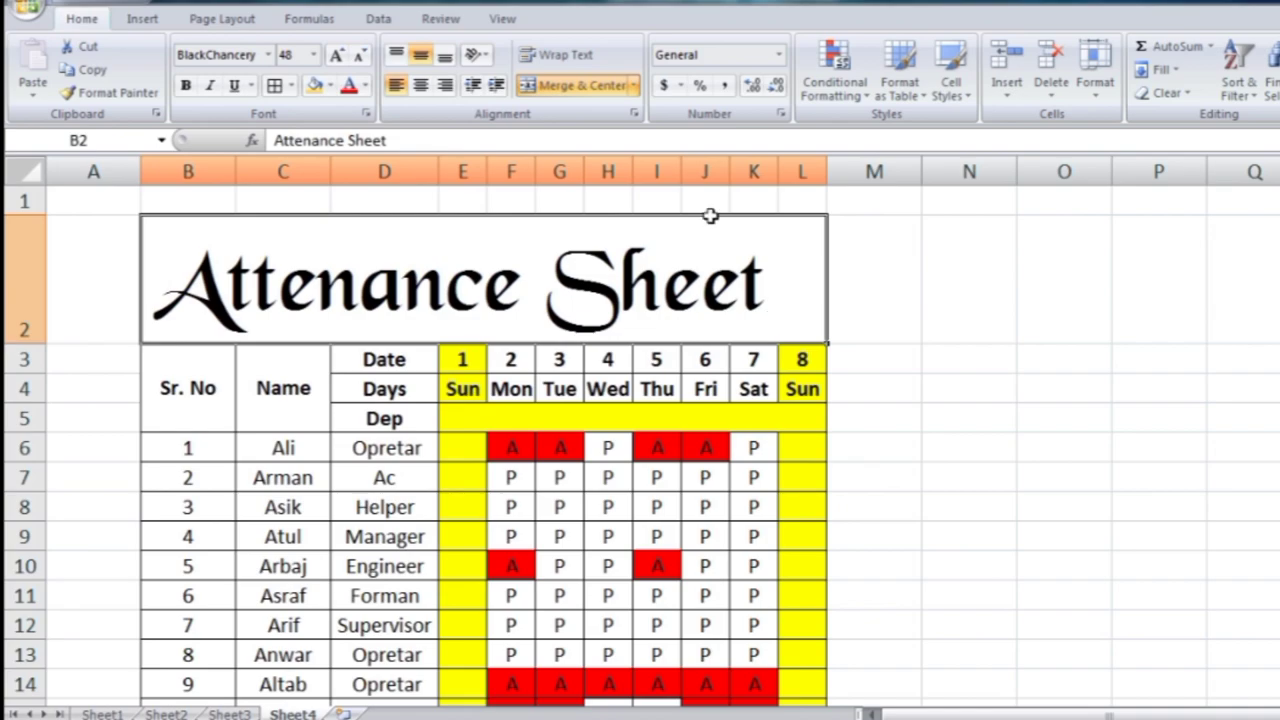
- Fill the merged 'Attenance Sheet' title cell B2 yellow
{"action": "key", "text": "Down"}
{"action": "key", "text": "Down"}
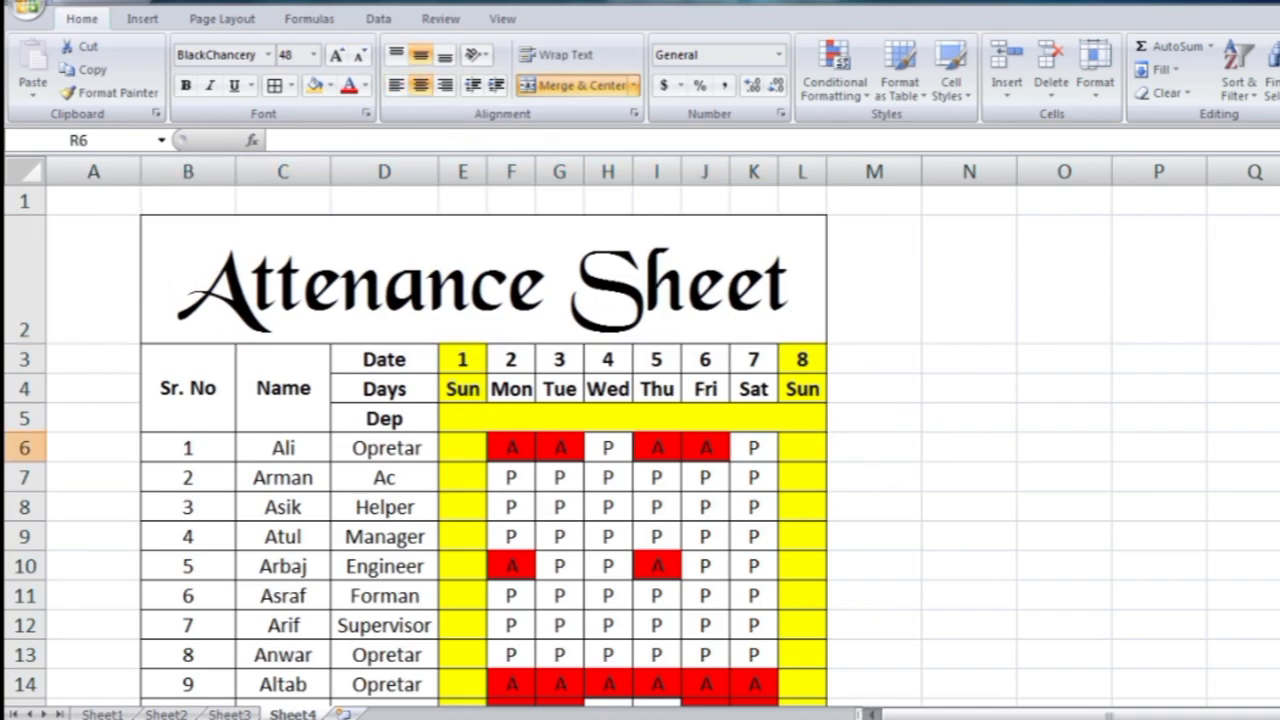
{"action": "key", "text": "Up"}
{"action": "key", "text": "Up"}
{"action": "left_click", "coordinate": [330, 85]}
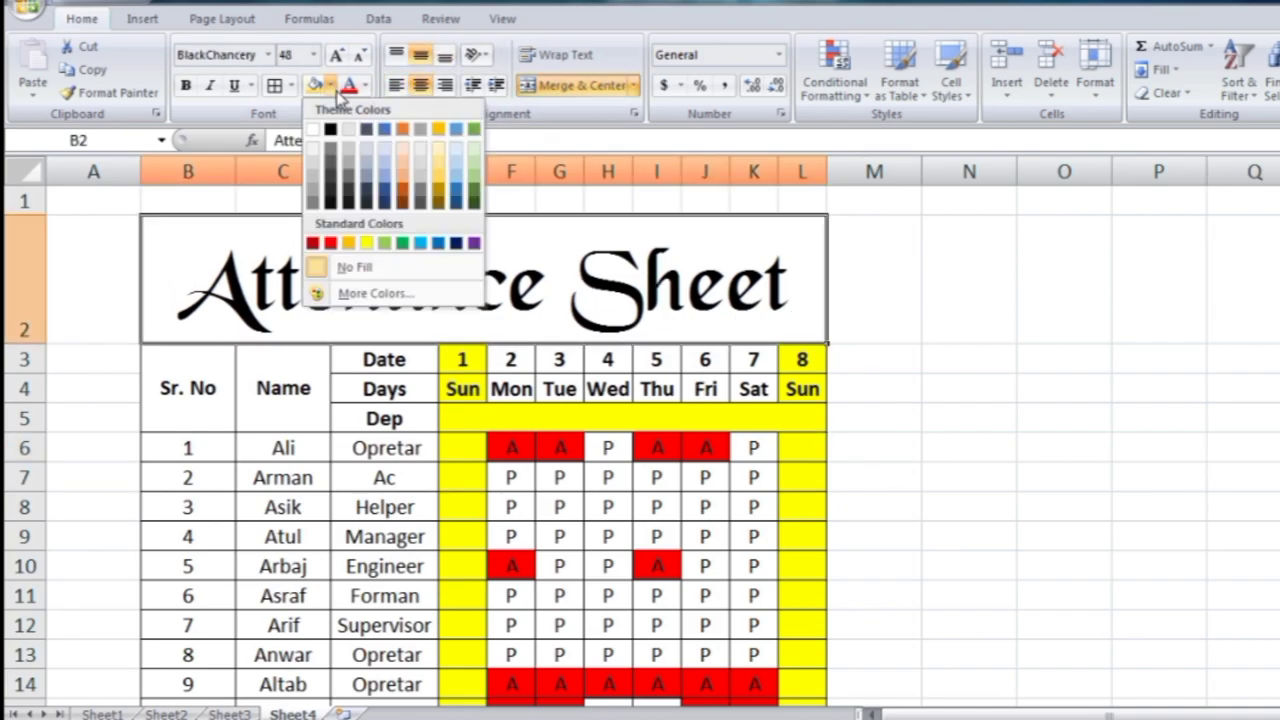
{"action": "left_click", "coordinate": [366, 244]}
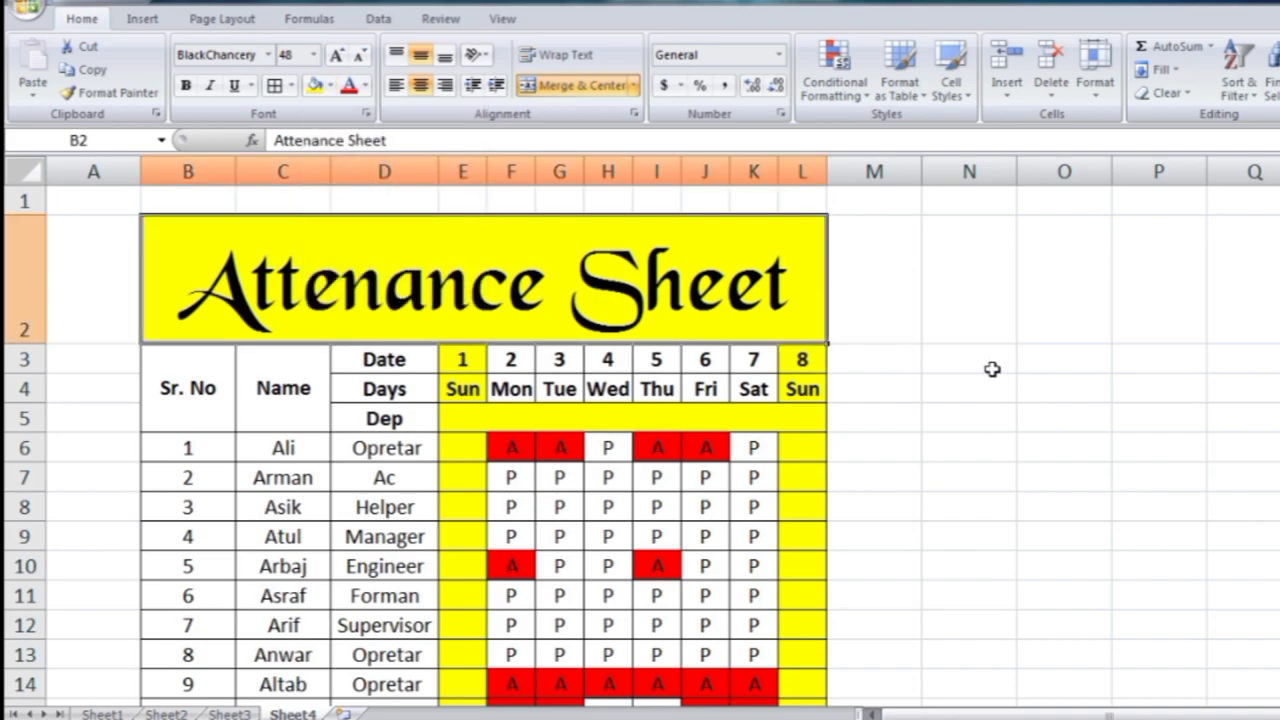
{"action": "left_click", "coordinate": [944, 377]}
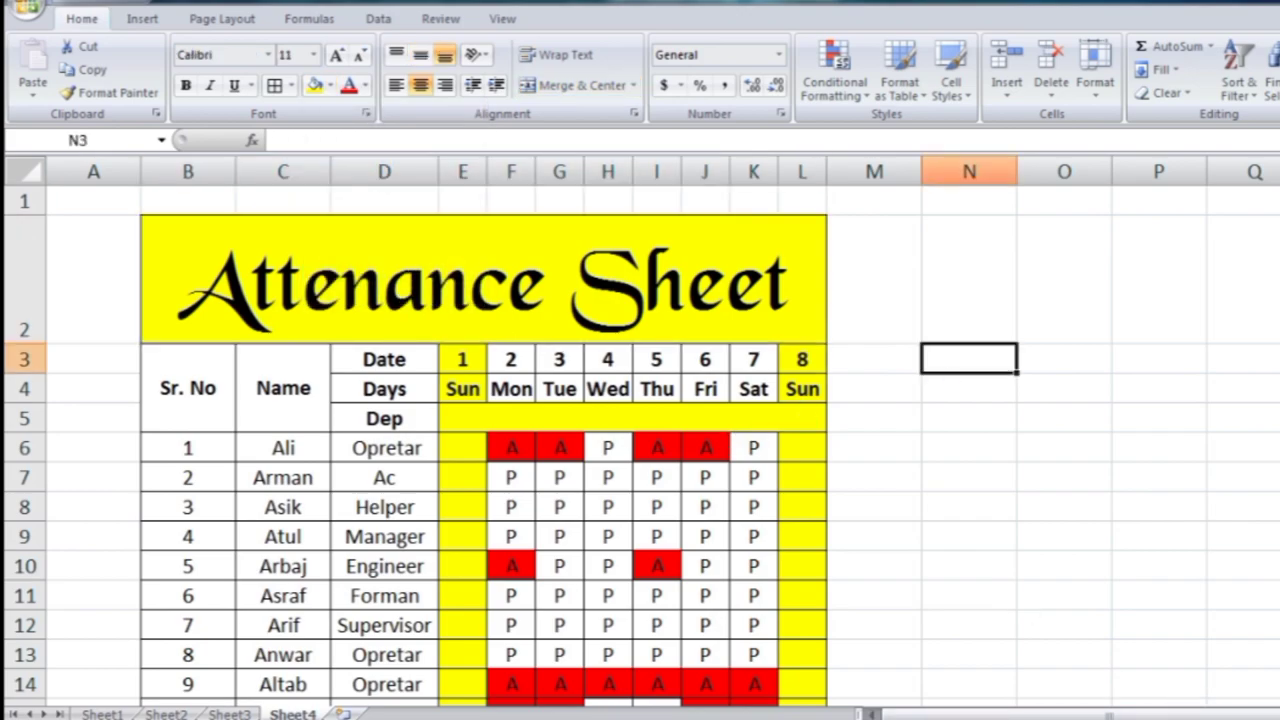
- Compare with Sheet3, return to Sheet4, and open the Office button menu
{"action": "scroll", "coordinate": [1103, 560], "scroll_direction": "down", "scroll_amount": 1, "text": "ctrl"}
{"action": "scroll", "coordinate": [1103, 560], "scroll_direction": "down", "scroll_amount": 1, "text": "ctrl"}
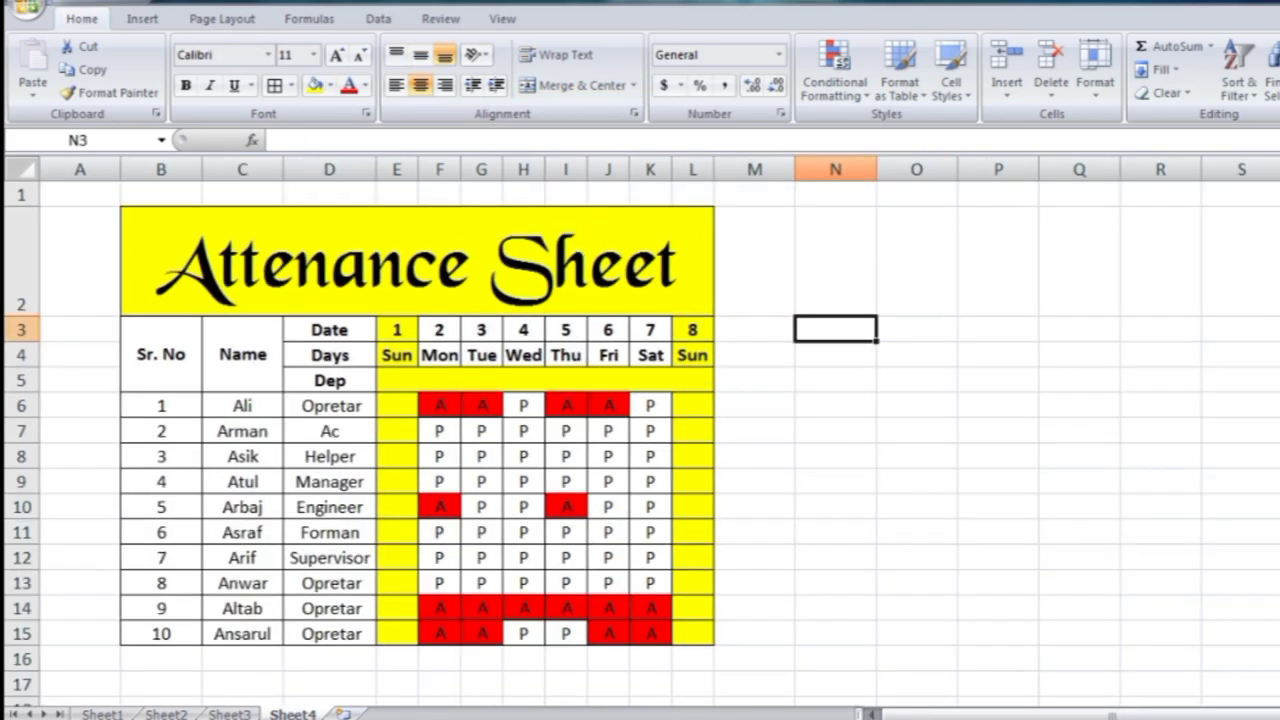
{"action": "left_click", "coordinate": [1057, 477]}
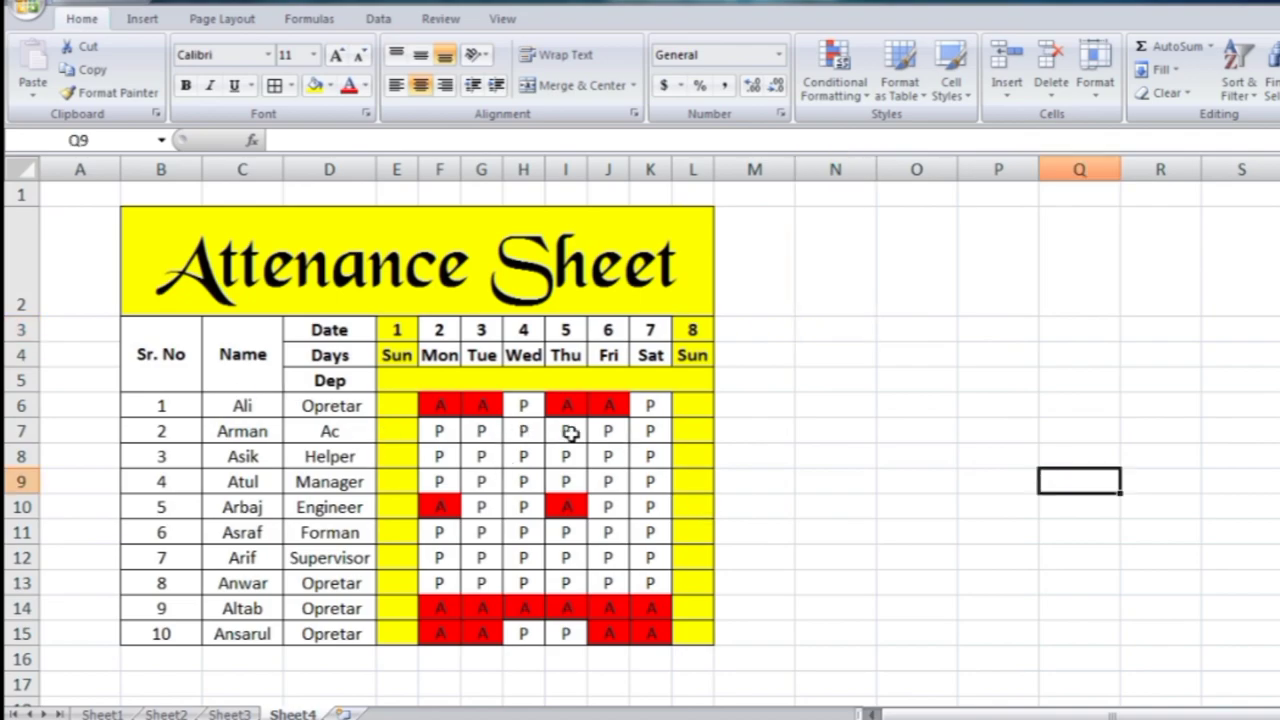
{"action": "left_click", "coordinate": [229, 714]}
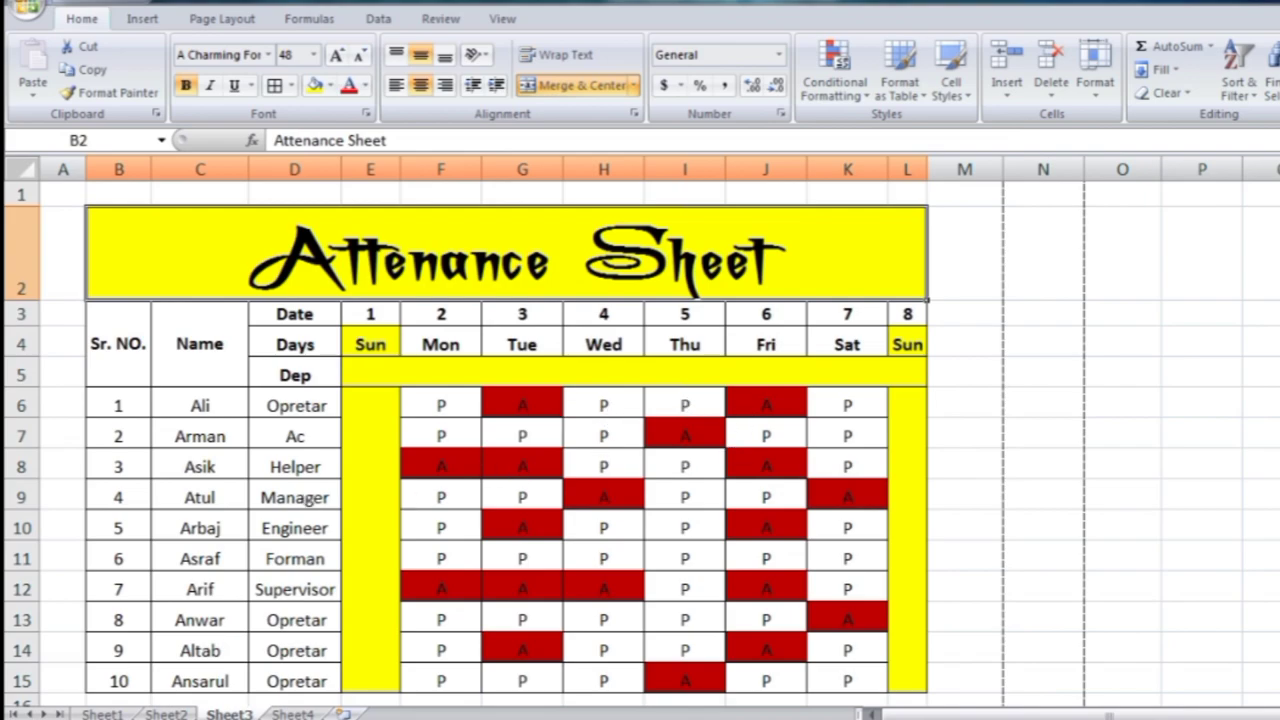
{"action": "left_click", "coordinate": [295, 703]}
{"action": "left_click", "coordinate": [293, 714]}
{"action": "left_click", "coordinate": [937, 484]}
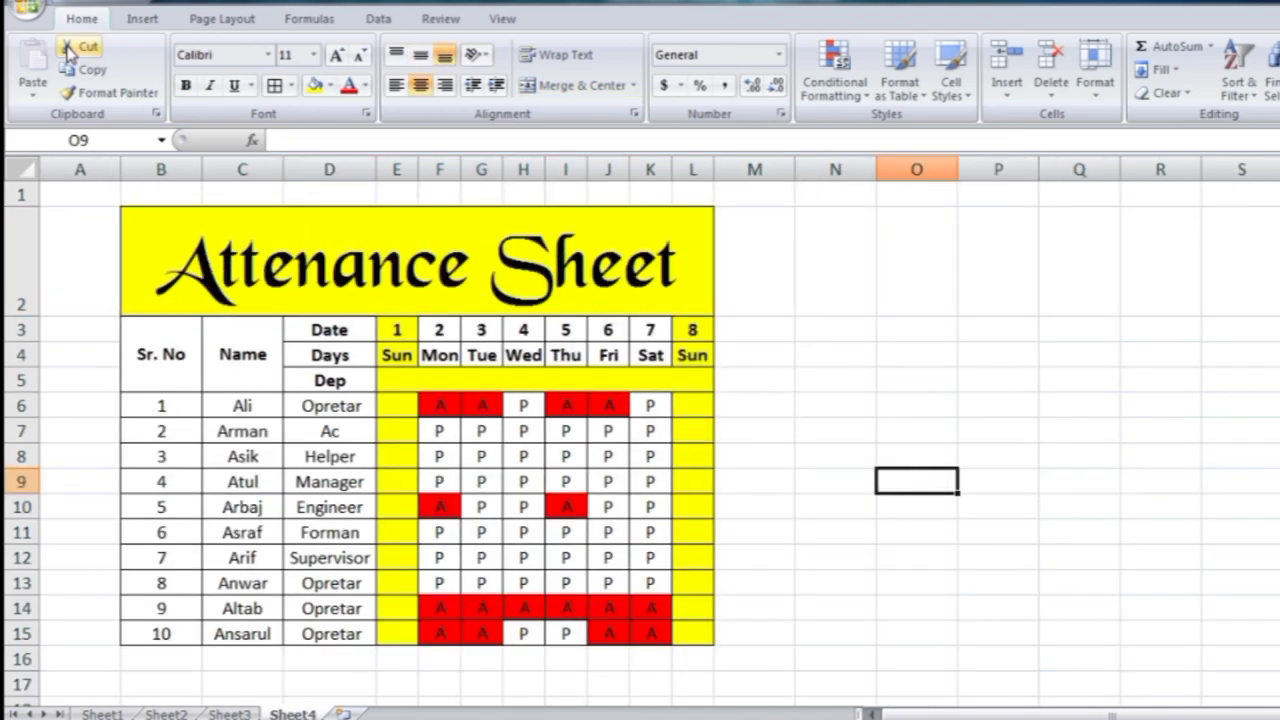
{"action": "left_click", "coordinate": [28, 8]}
- Preview the attendance sheet in Print Preview, zooming to check the page, then close it
{"action": "mouse_move", "coordinate": [68, 232]}
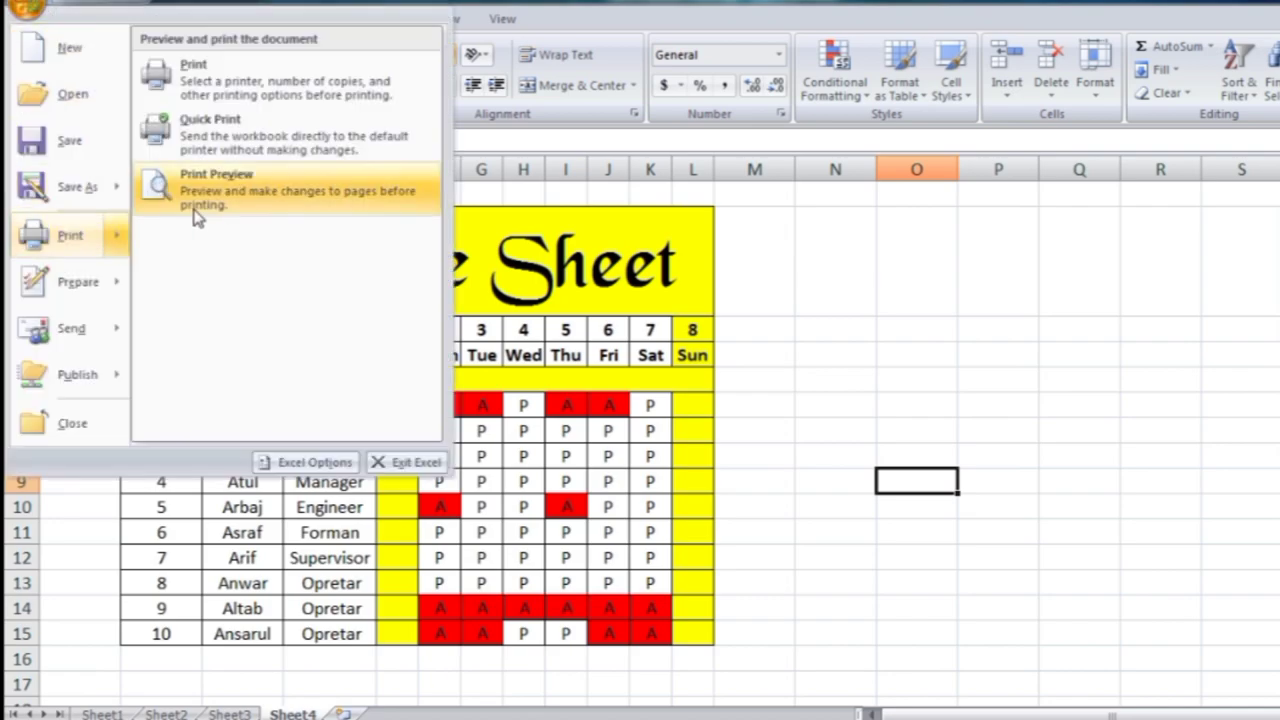
{"action": "left_click", "coordinate": [200, 195]}
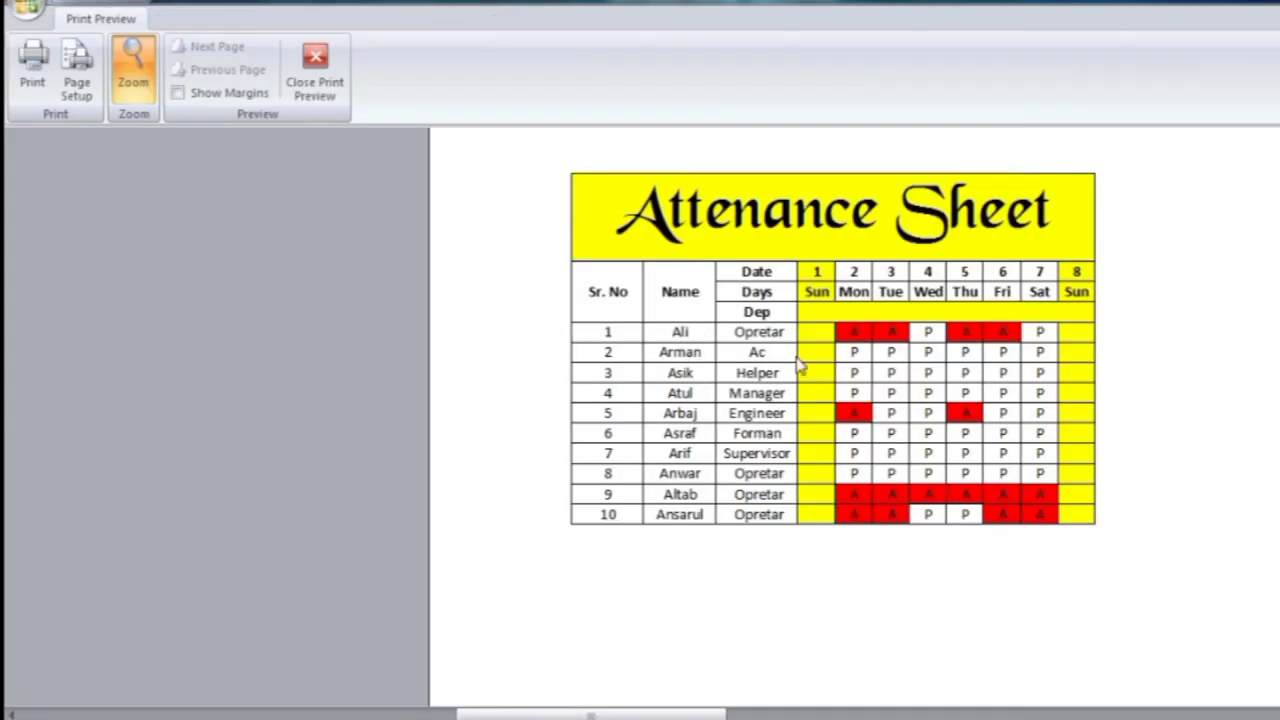
{"action": "left_click", "coordinate": [1030, 262]}
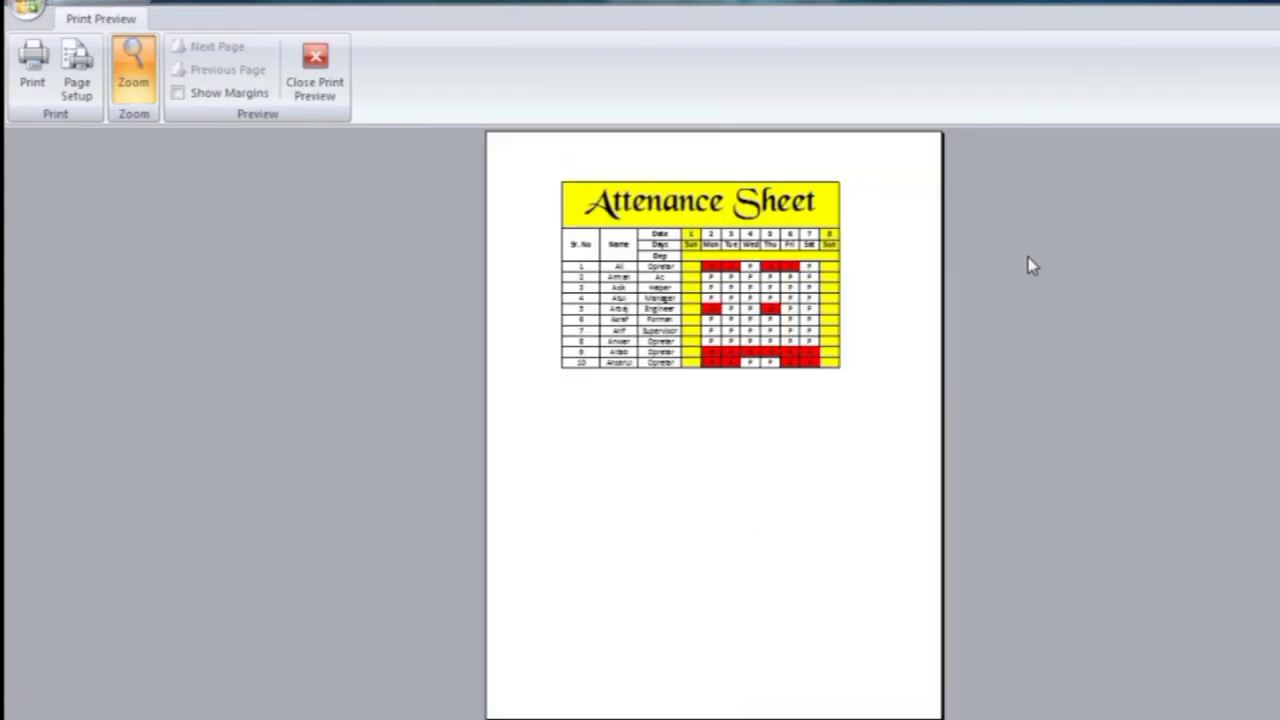
{"action": "left_click", "coordinate": [808, 262]}
{"action": "left_click", "coordinate": [315, 70]}
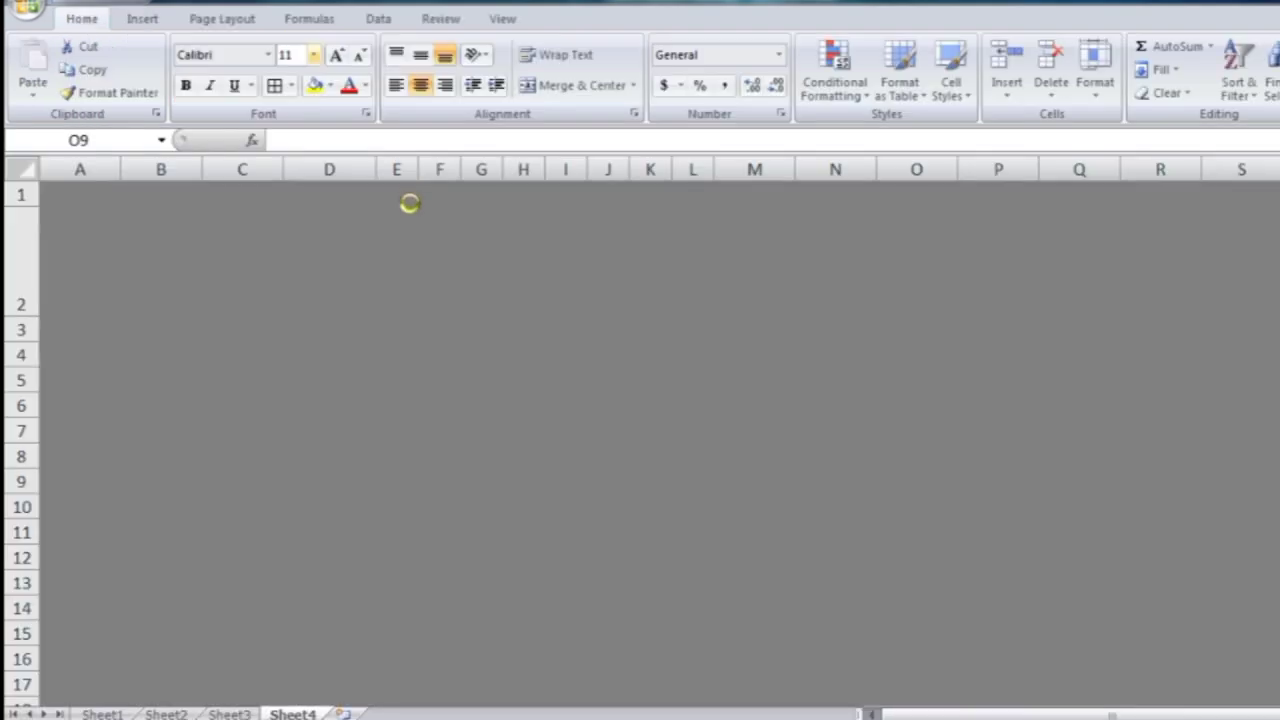